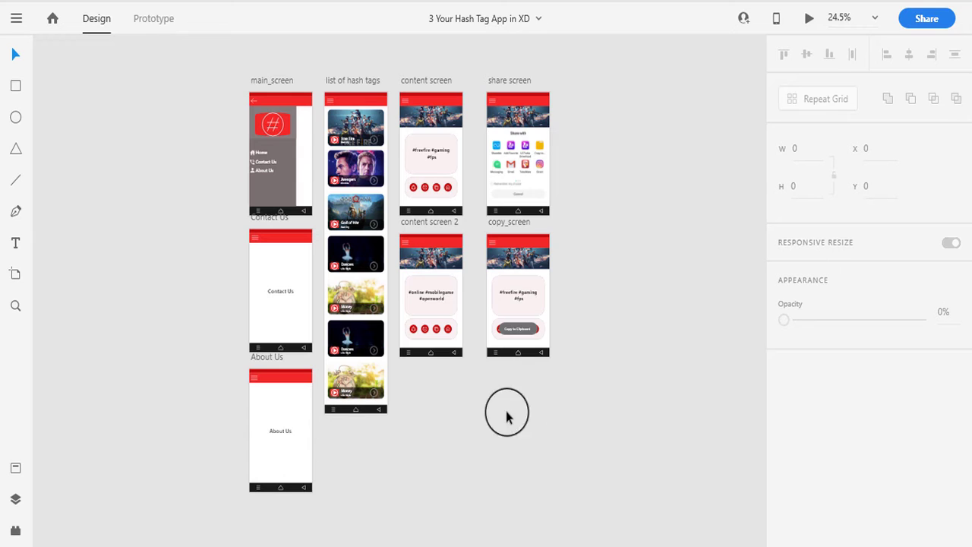
- Switch to Prototype mode and wire main_screen's Contact Us item to the Contact Us artboard
{"action": "scroll", "coordinate": [531, 418], "scroll_direction": "up", "scroll_amount": 1}
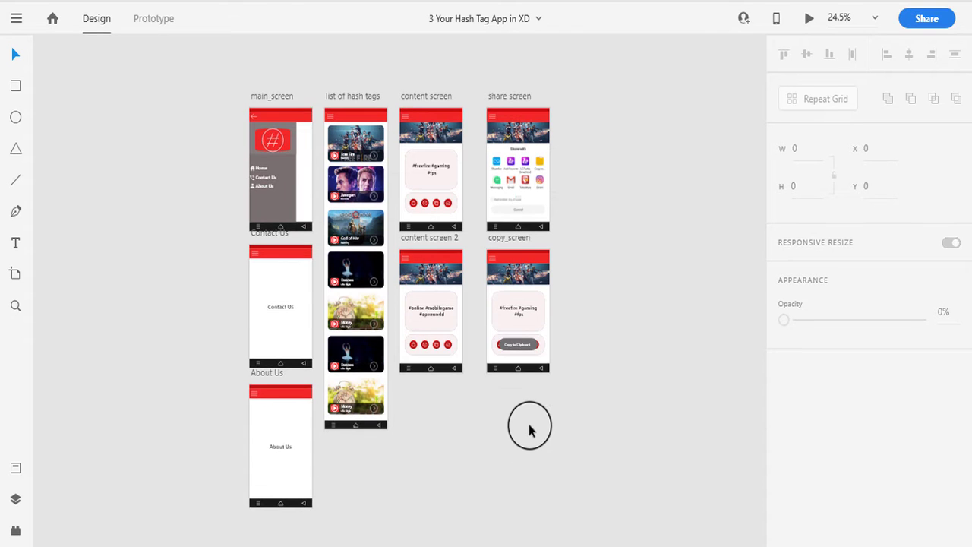
{"action": "left_click", "coordinate": [159, 24]}
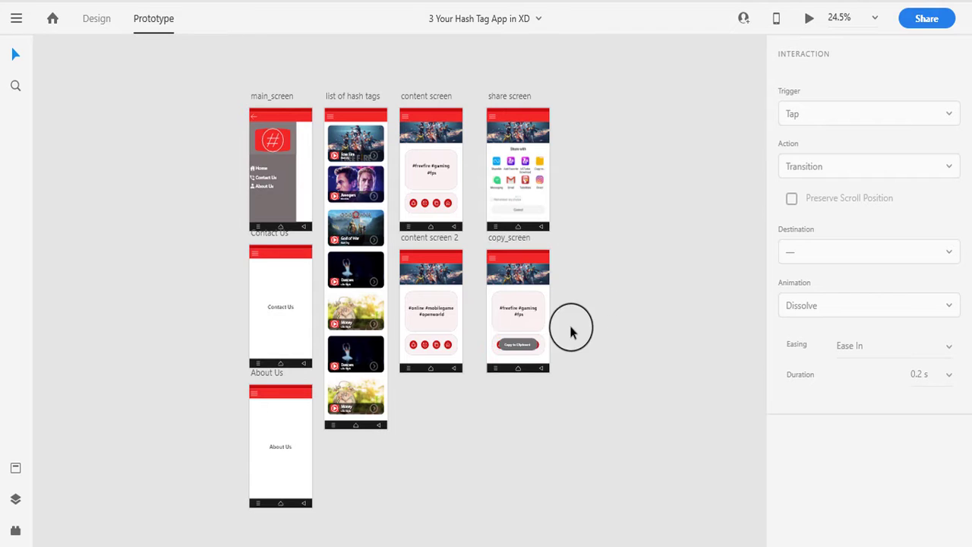
{"action": "scroll", "coordinate": [532, 429], "scroll_direction": "up", "scroll_amount": 1}
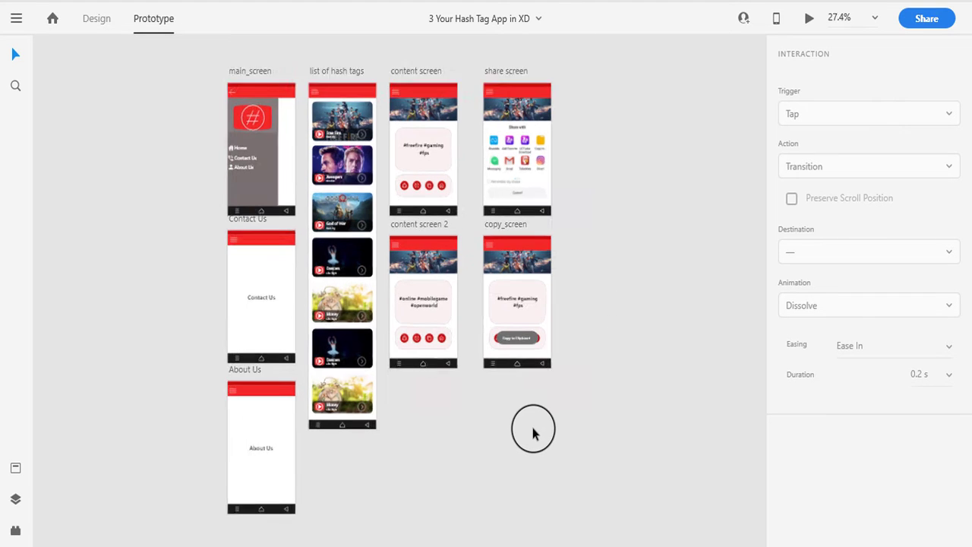
{"action": "scroll", "coordinate": [501, 448], "scroll_direction": "up", "scroll_amount": 1}
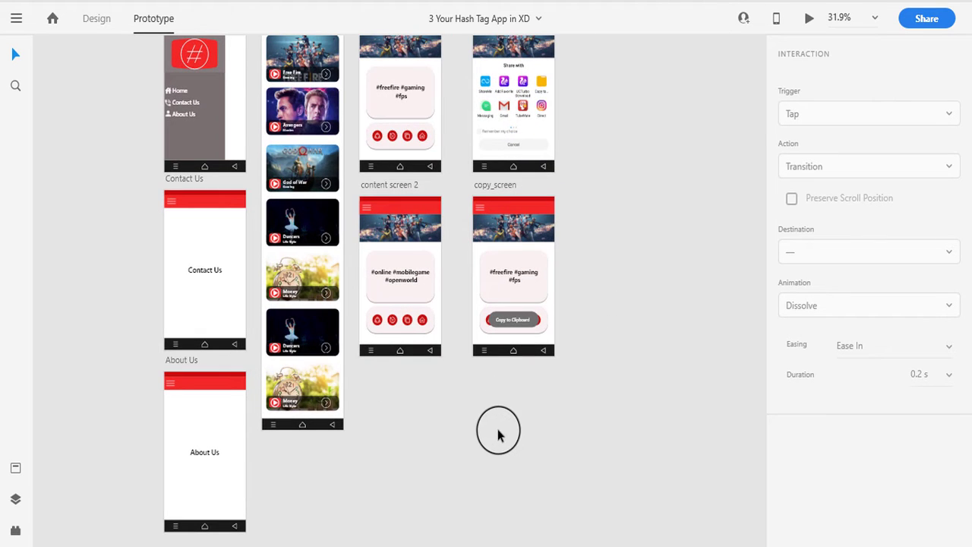
{"action": "scroll", "coordinate": [498, 434], "scroll_direction": "up", "scroll_amount": 1}
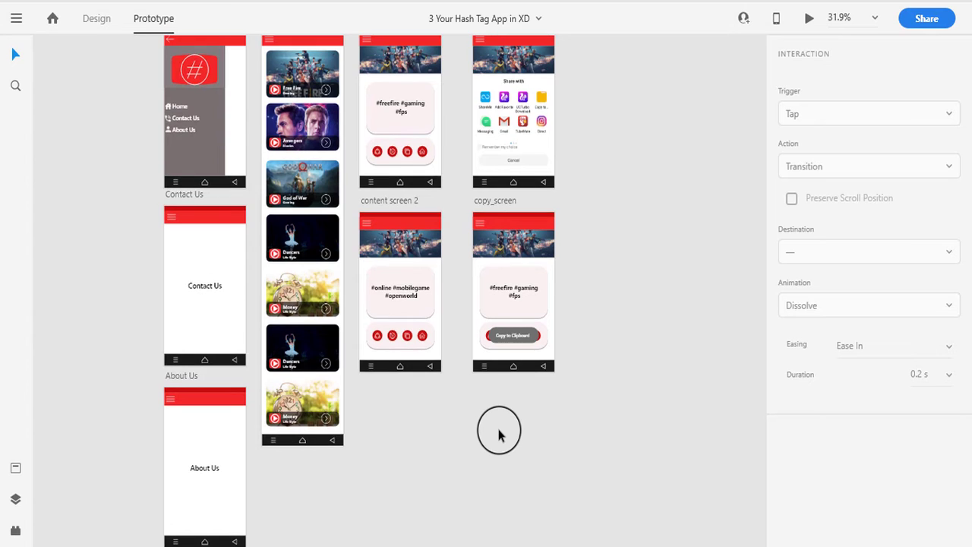
{"action": "left_click", "coordinate": [188, 119]}
{"action": "left_click_drag", "start_coordinate": [206, 120], "coordinate": [170, 278]}
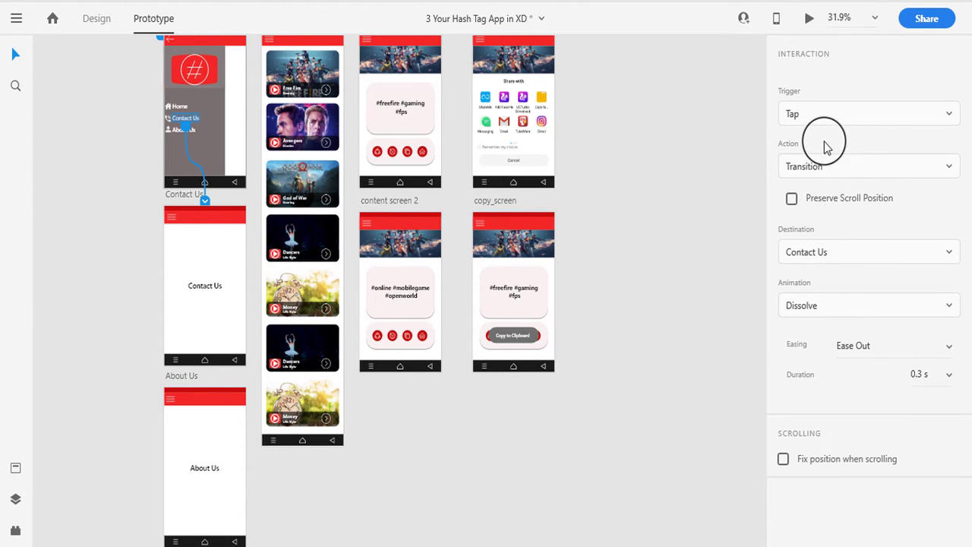
- Keep the Tap trigger and Transition action, then select main_screen to review its link
{"action": "left_click", "coordinate": [813, 122]}
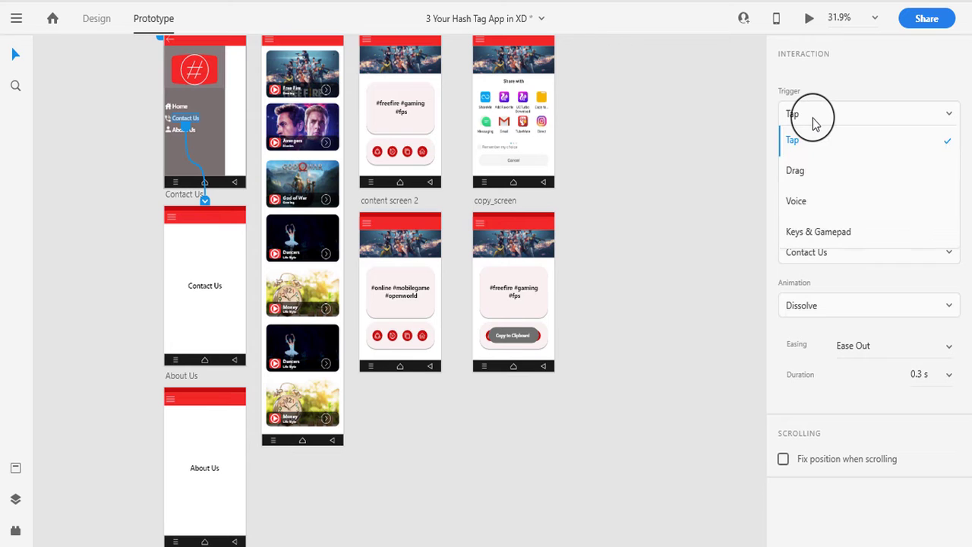
{"action": "left_click", "coordinate": [813, 122]}
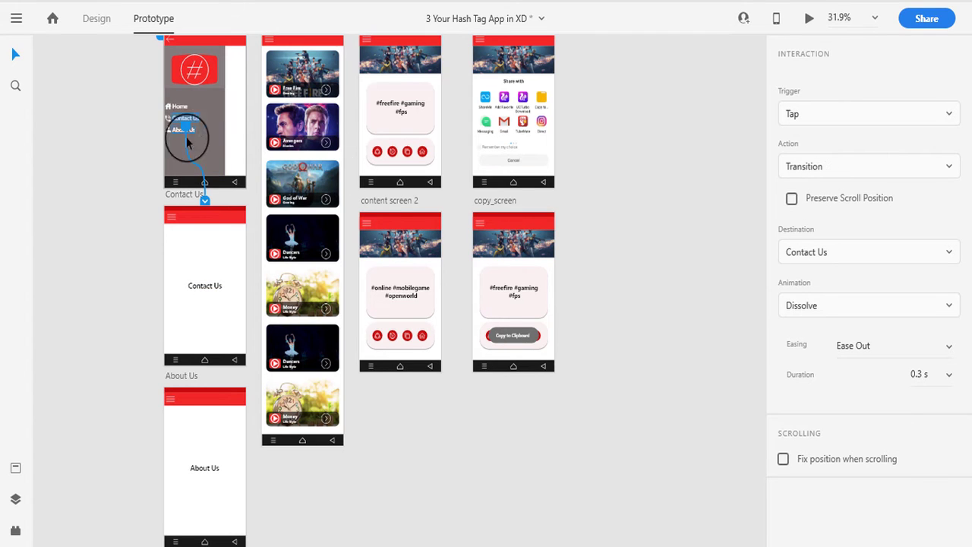
{"action": "left_click", "coordinate": [841, 169]}
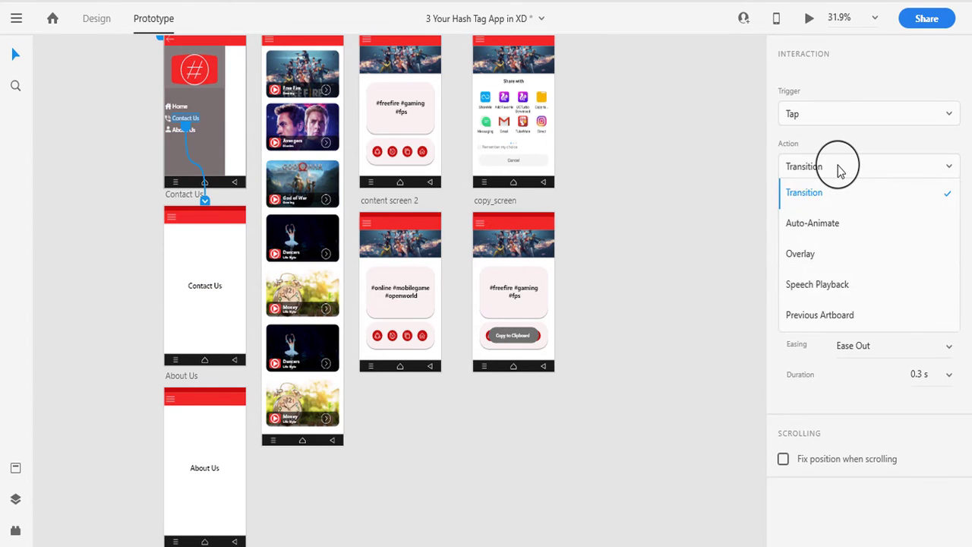
{"action": "left_click", "coordinate": [808, 194]}
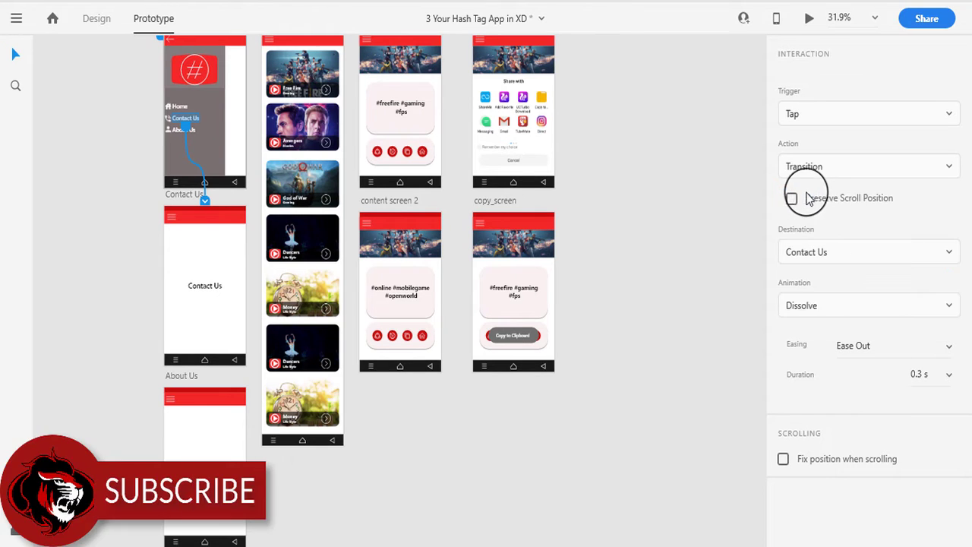
{"action": "scroll", "coordinate": [161, 236], "scroll_direction": "up", "scroll_amount": 2}
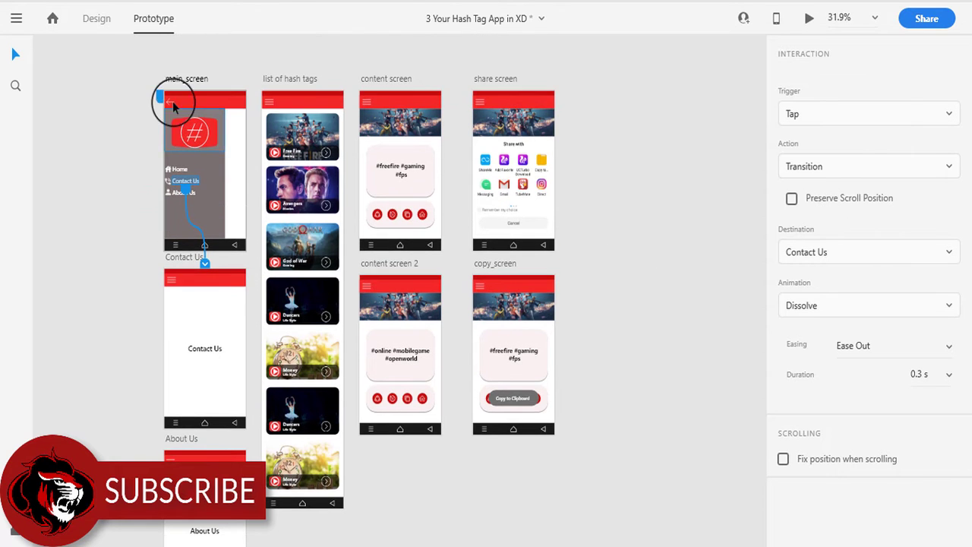
{"action": "left_click", "coordinate": [176, 79]}
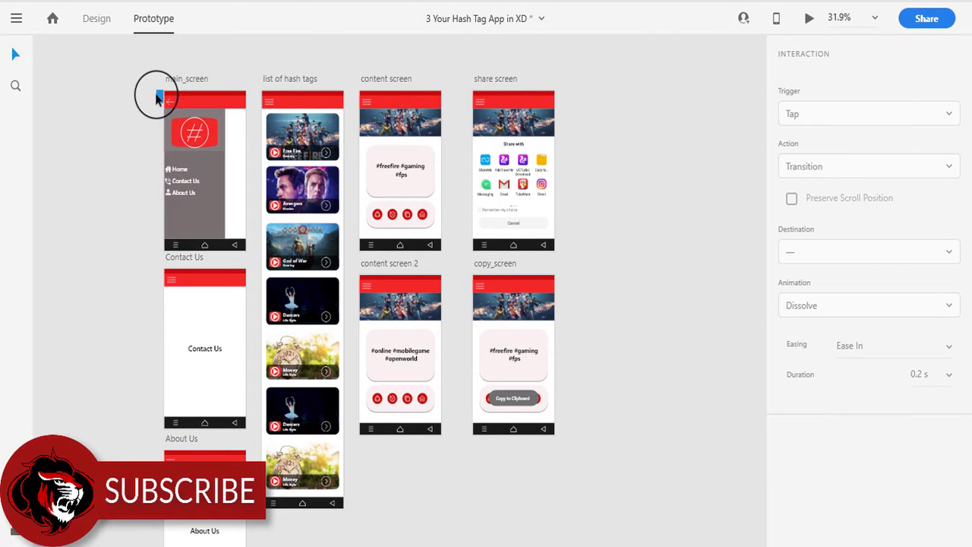
{"action": "scroll", "coordinate": [160, 93], "scroll_direction": "up", "scroll_amount": 2}
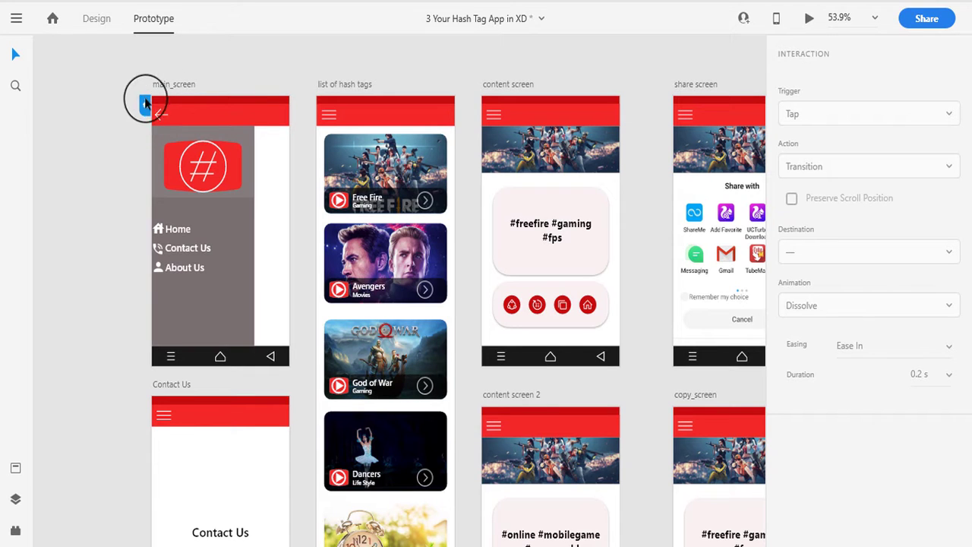
{"action": "left_click", "coordinate": [176, 85]}
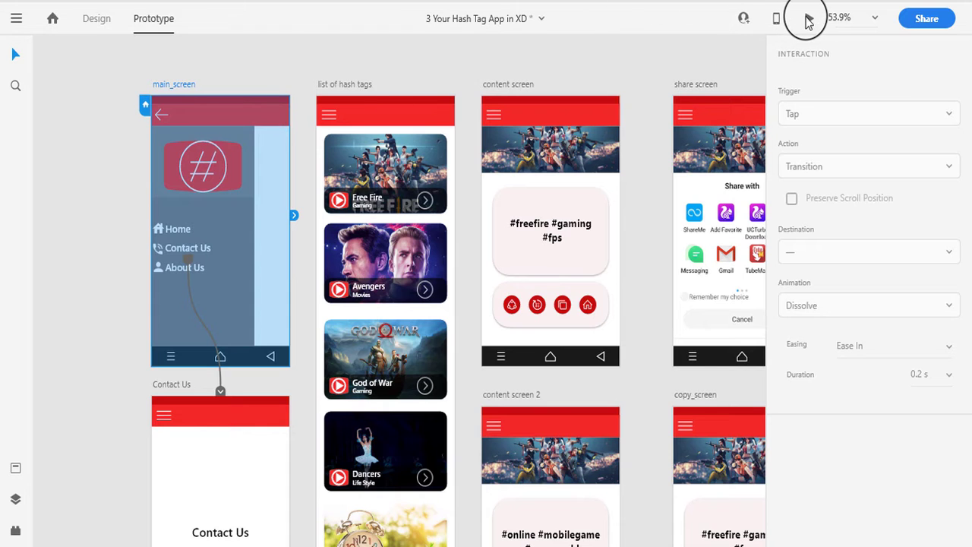
{"action": "left_click", "coordinate": [807, 19]}
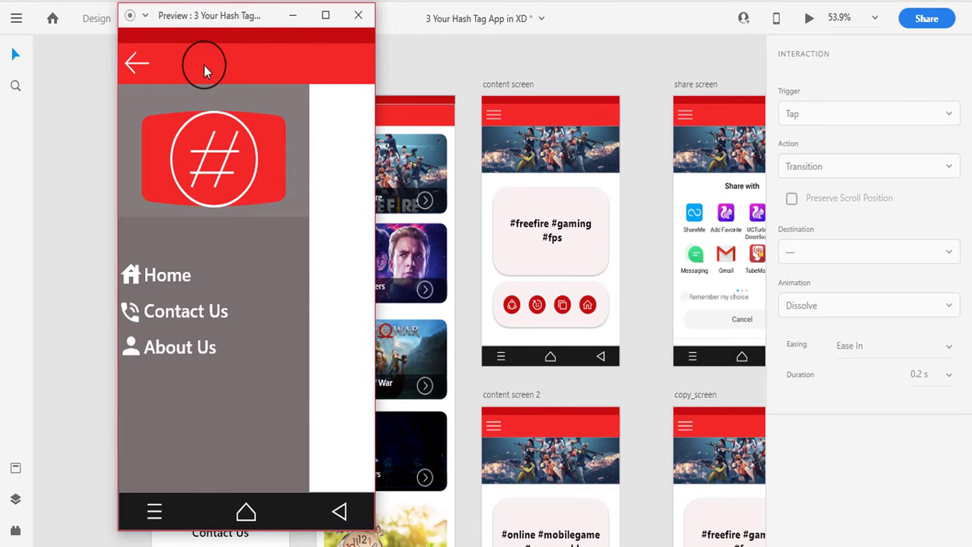
{"action": "left_click_drag", "start_coordinate": [203, 22], "coordinate": [405, 26]}
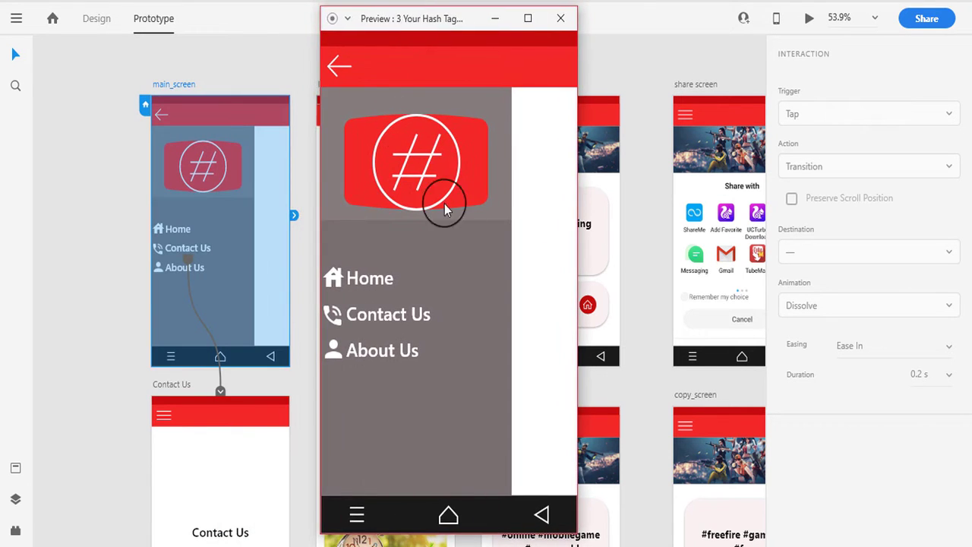
{"action": "left_click", "coordinate": [379, 319]}
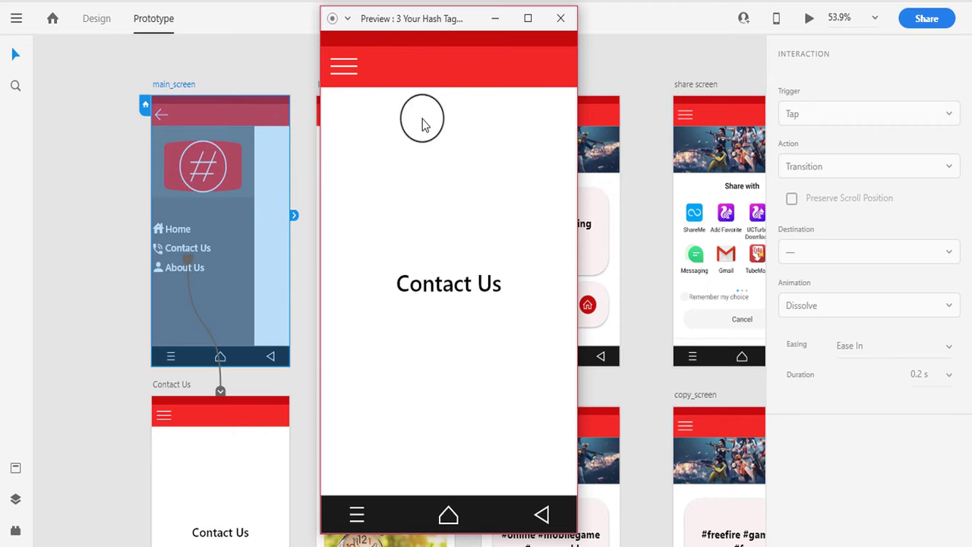
{"action": "left_click", "coordinate": [560, 18]}
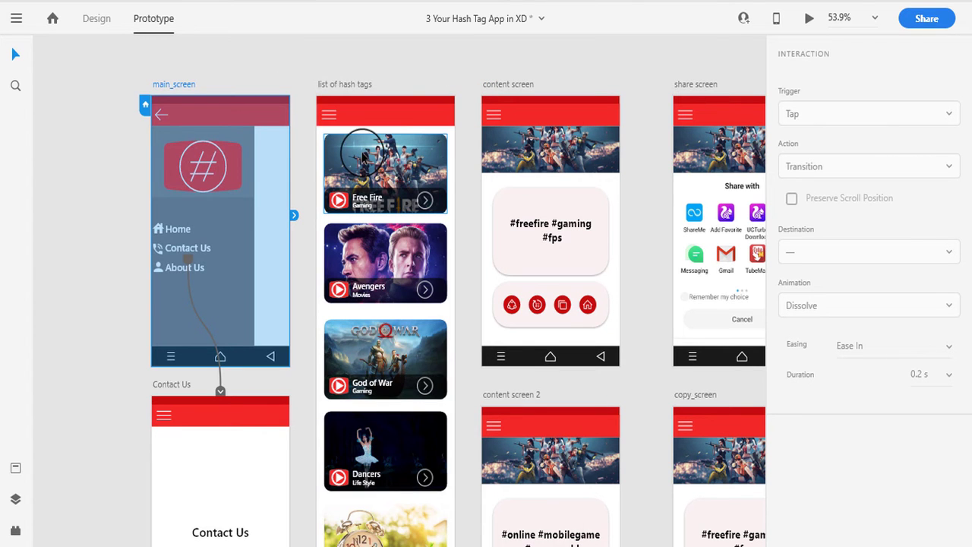
- Wire the Contact Us artboard's hamburger menu icon back to main_screen
{"action": "left_click", "coordinate": [301, 76]}
{"action": "scroll", "coordinate": [296, 197], "scroll_direction": "down", "scroll_amount": 1}
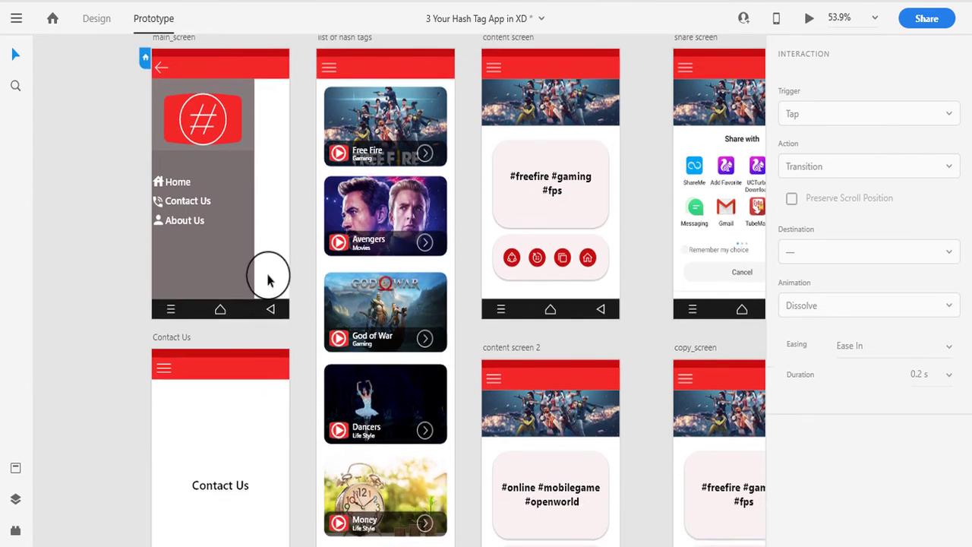
{"action": "left_click", "coordinate": [167, 372]}
{"action": "left_click_drag", "start_coordinate": [176, 370], "coordinate": [174, 237]}
- Wire the Contact Us back arrow to main_screen and select main_screen as the preview start
{"action": "scroll", "coordinate": [269, 317], "scroll_direction": "down", "scroll_amount": 2}
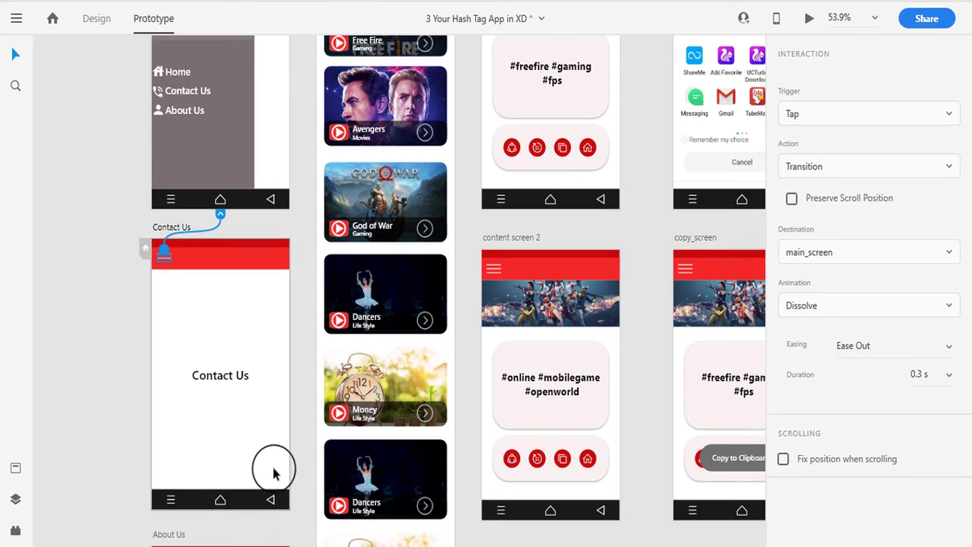
{"action": "left_click", "coordinate": [271, 499]}
{"action": "mouse_move", "coordinate": [275, 499]}
{"action": "left_mouse_down"}
{"action": "mouse_move", "coordinate": [254, 255]}
{"action": "mouse_move", "coordinate": [228, 181]}
{"action": "left_mouse_up"}
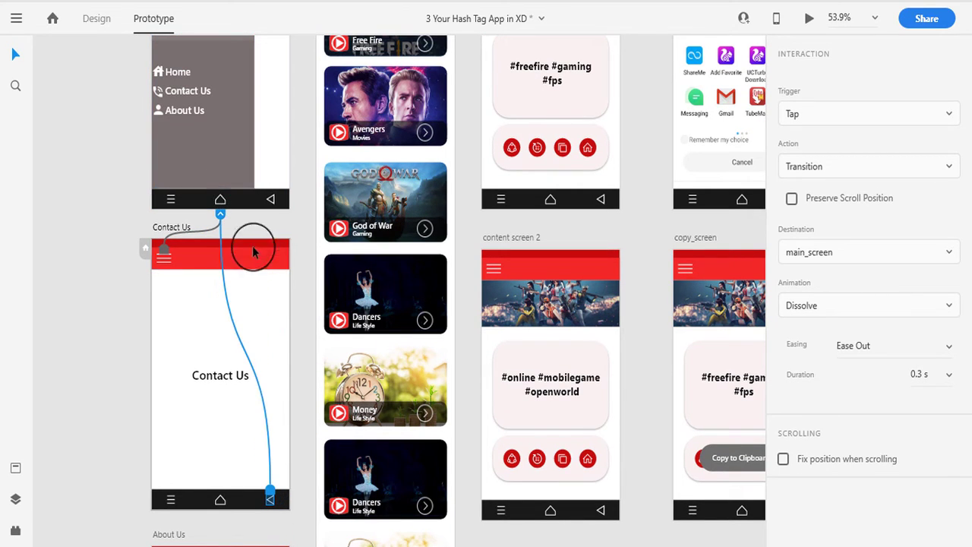
{"action": "scroll", "coordinate": [245, 314], "scroll_direction": "up", "scroll_amount": 2}
{"action": "scroll", "coordinate": [205, 195], "scroll_direction": "up", "scroll_amount": 1}
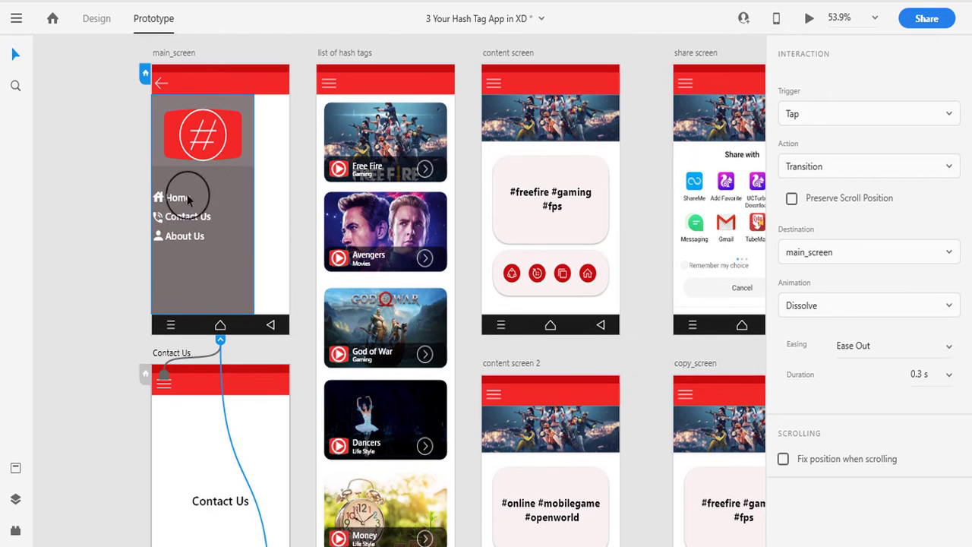
{"action": "scroll", "coordinate": [142, 272], "scroll_direction": "down", "scroll_amount": 2}
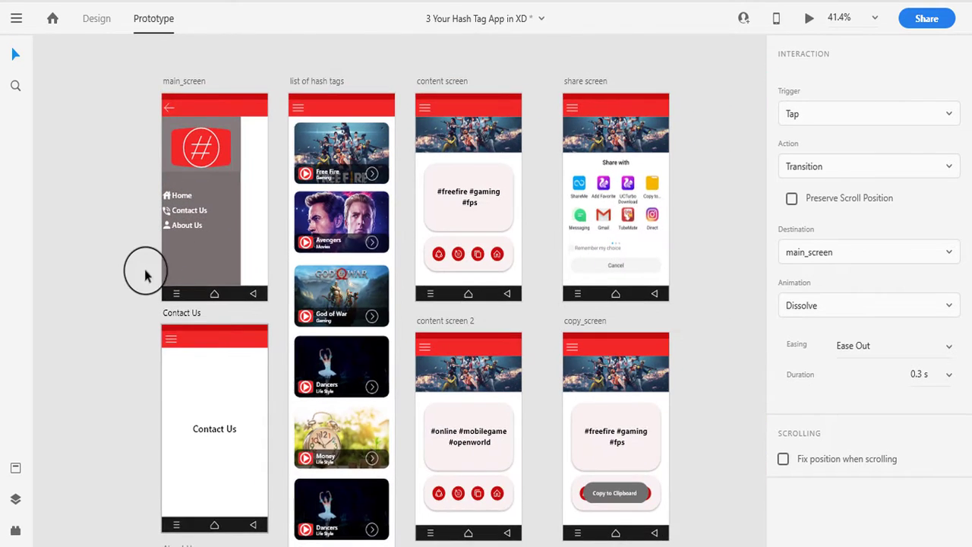
{"action": "scroll", "coordinate": [150, 179], "scroll_direction": "down", "scroll_amount": 2}
{"action": "scroll", "coordinate": [152, 232], "scroll_direction": "down", "scroll_amount": 1}
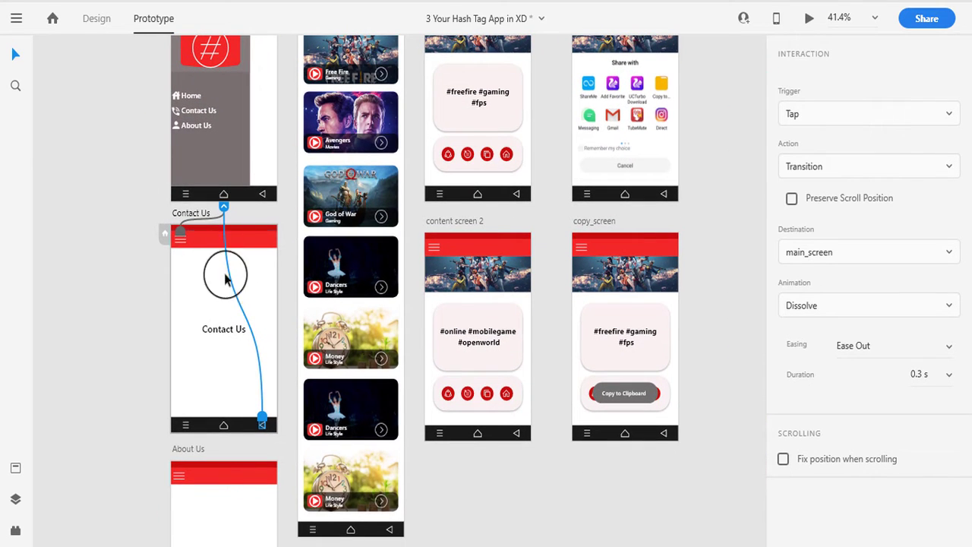
{"action": "scroll", "coordinate": [258, 172], "scroll_direction": "up", "scroll_amount": 3}
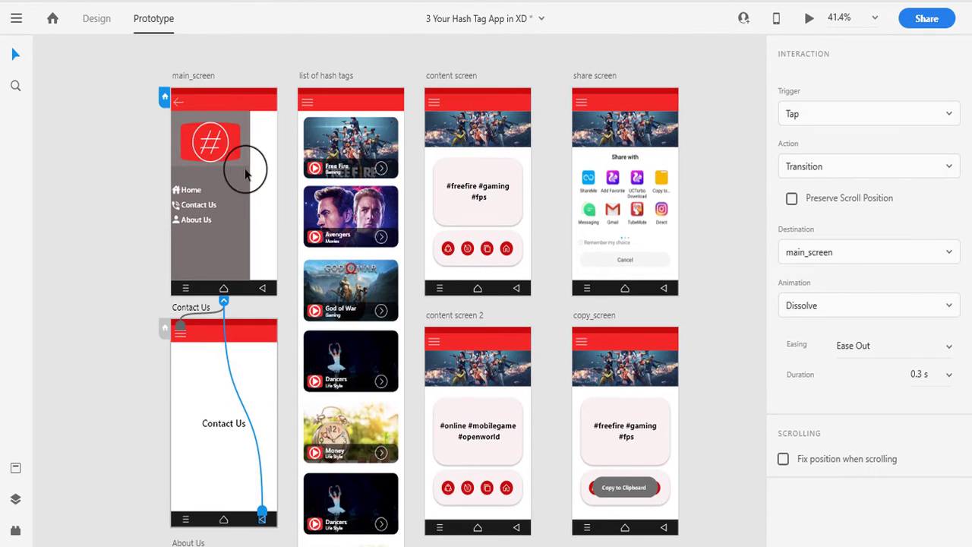
{"action": "left_click", "coordinate": [191, 75]}
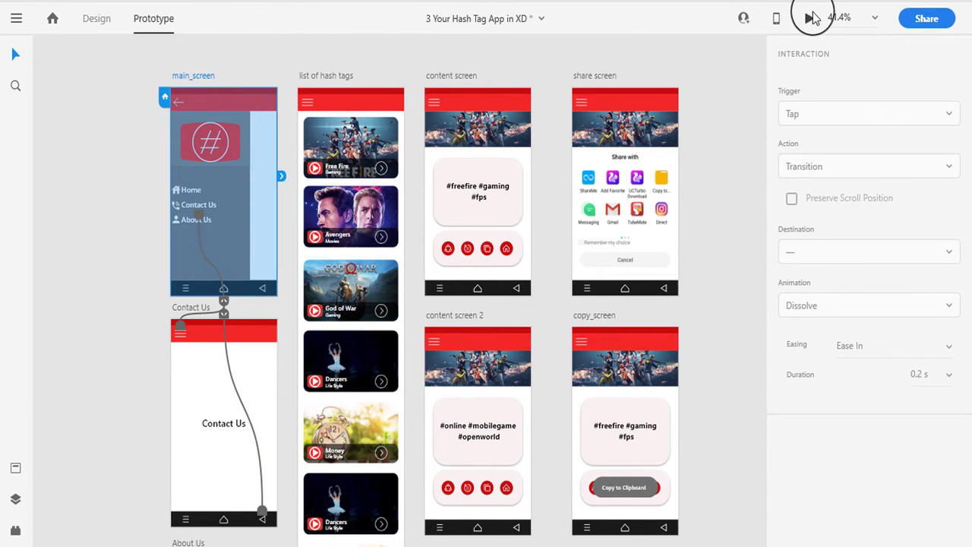
{"action": "left_click", "coordinate": [810, 16]}
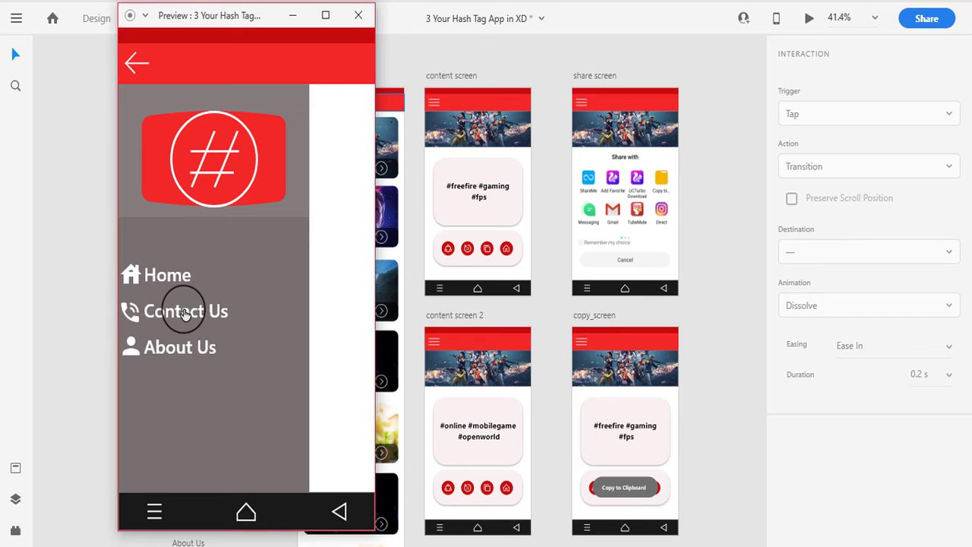
{"action": "left_click", "coordinate": [184, 313]}
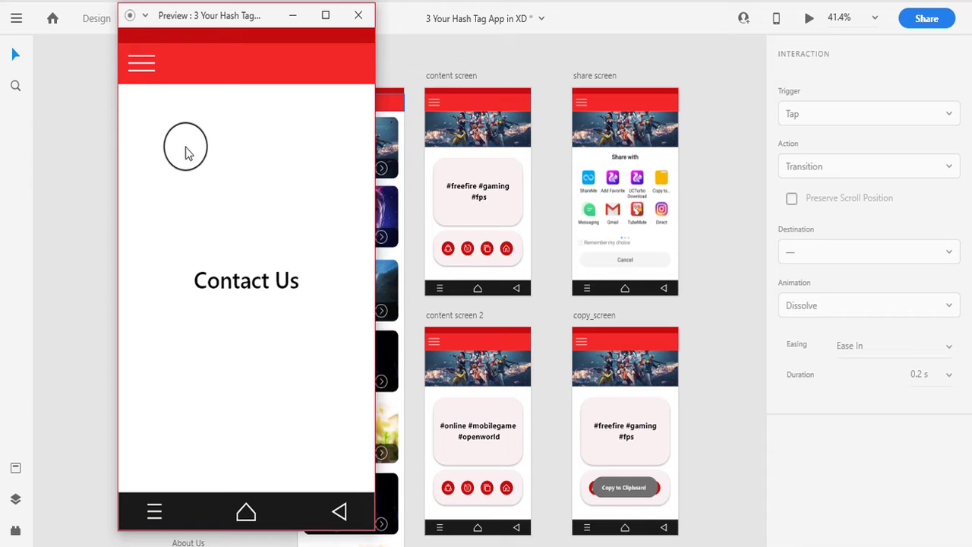
{"action": "left_click", "coordinate": [151, 73]}
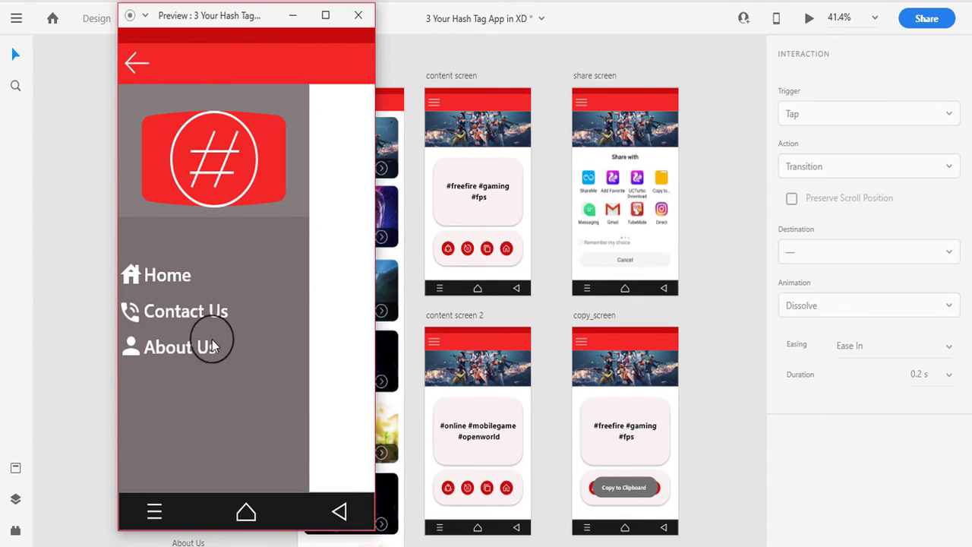
{"action": "left_click", "coordinate": [356, 20]}
- Wire main_screen's About Us side-menu item to the About Us artboard
{"action": "scroll", "coordinate": [225, 323], "scroll_direction": "down", "scroll_amount": 2}
{"action": "scroll", "coordinate": [225, 323], "scroll_direction": "down", "scroll_amount": 1}
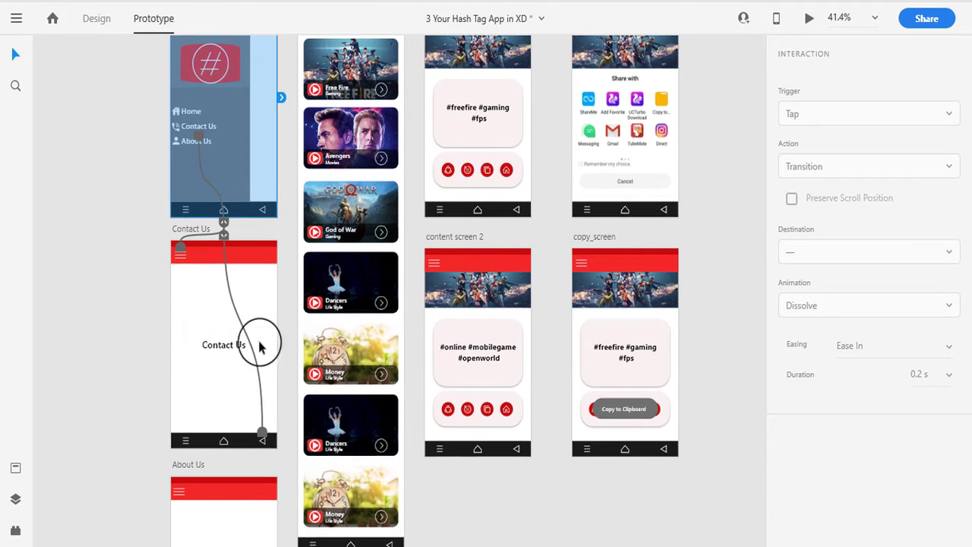
{"action": "scroll", "coordinate": [256, 341], "scroll_direction": "down", "scroll_amount": 1}
{"action": "scroll", "coordinate": [184, 441], "scroll_direction": "up", "scroll_amount": 1}
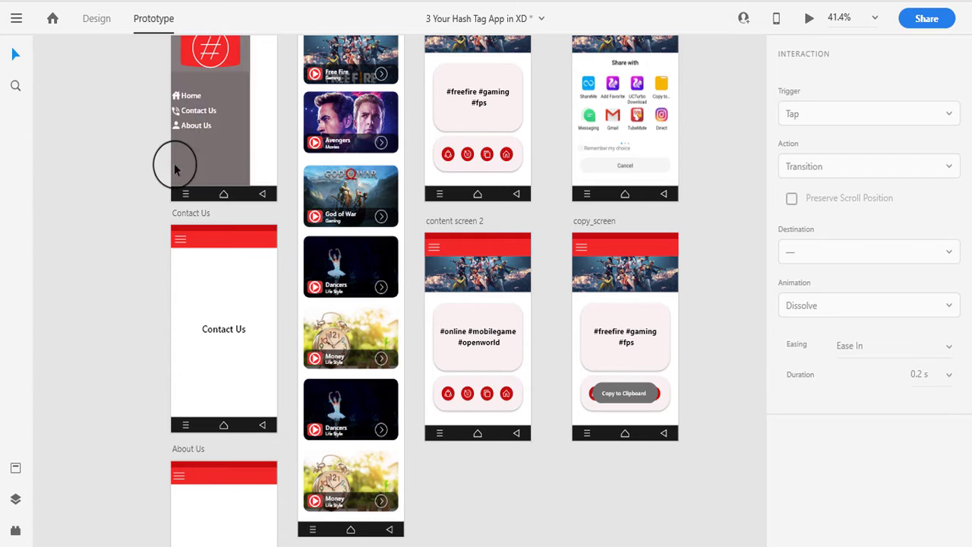
{"action": "double_click", "coordinate": [214, 128]}
{"action": "left_click_drag", "start_coordinate": [216, 126], "coordinate": [187, 508]}
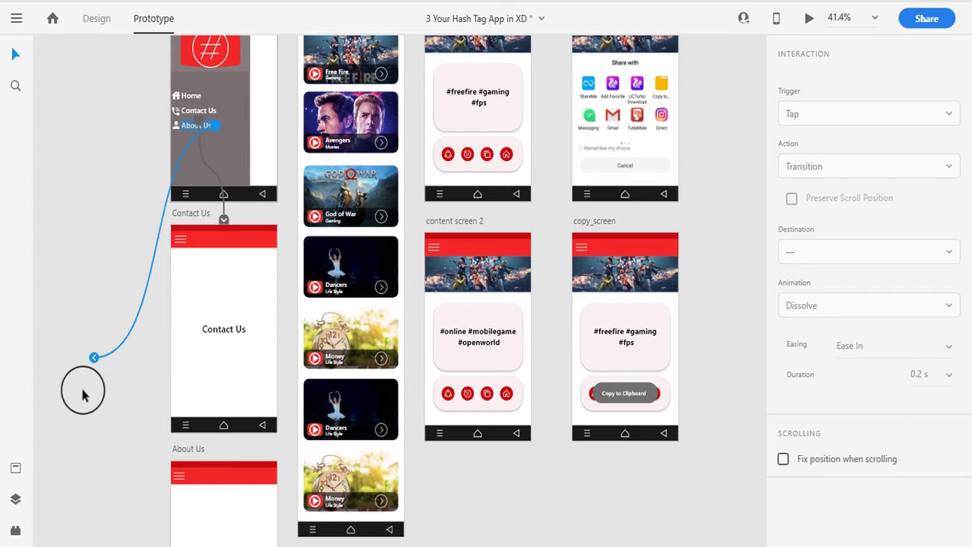
- Wire the About Us screen's menu icon and back arrow both back to main_screen
{"action": "left_click", "coordinate": [181, 478]}
{"action": "mouse_move", "coordinate": [190, 476]}
{"action": "left_mouse_down"}
{"action": "mouse_move", "coordinate": [165, 144]}
{"action": "mouse_move", "coordinate": [178, 174]}
{"action": "left_mouse_up"}
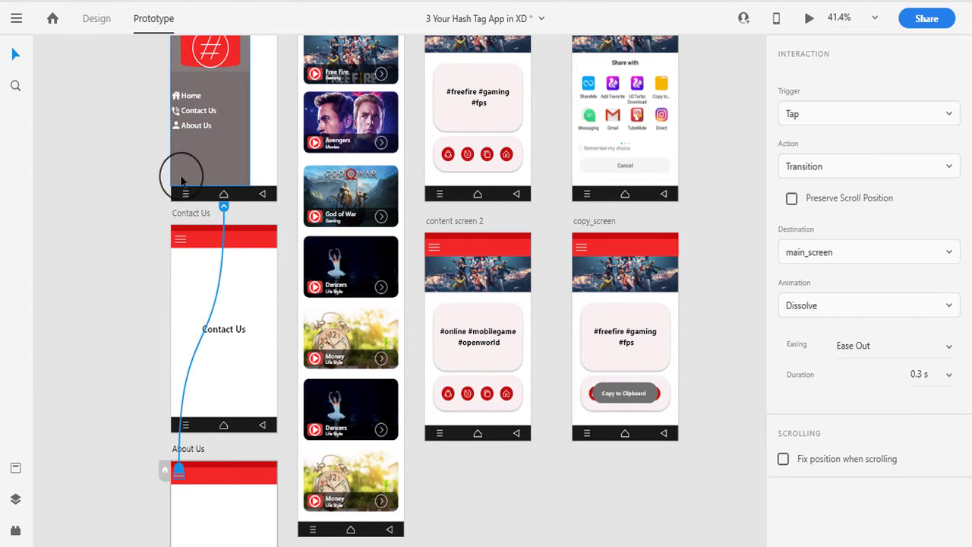
{"action": "scroll", "coordinate": [243, 336], "scroll_direction": "down", "scroll_amount": 2}
{"action": "scroll", "coordinate": [228, 425], "scroll_direction": "down", "scroll_amount": 2}
{"action": "left_click", "coordinate": [266, 535]}
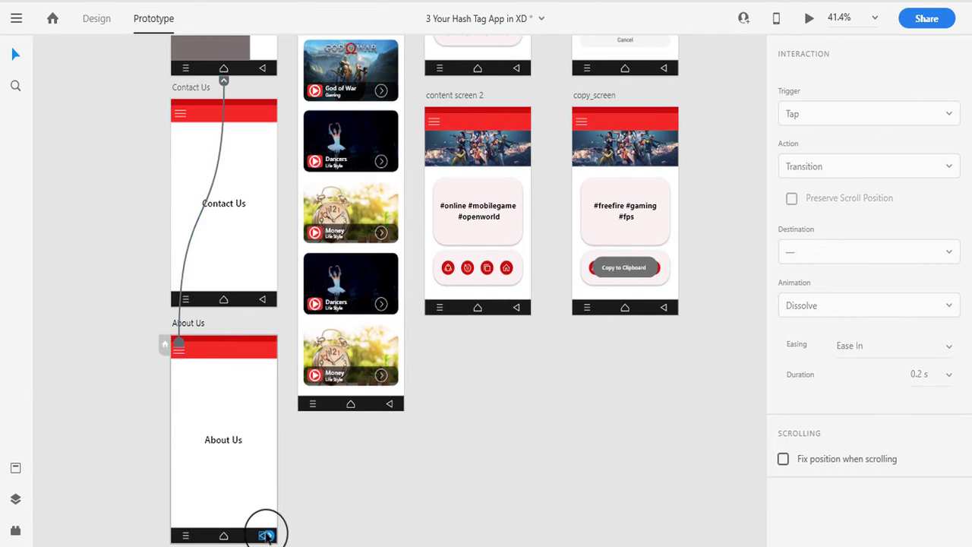
{"action": "left_click_drag", "start_coordinate": [268, 534], "coordinate": [197, 54]}
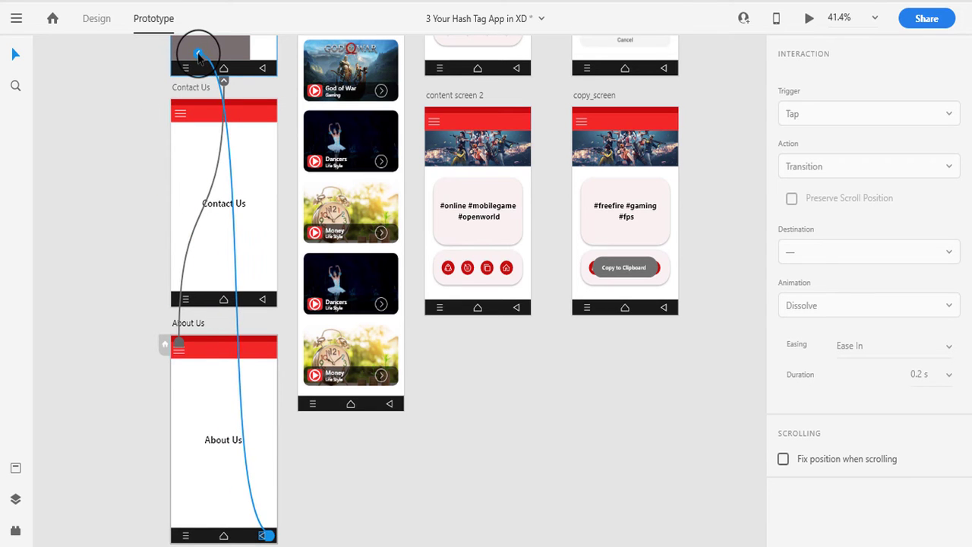
{"action": "scroll", "coordinate": [265, 235], "scroll_direction": "up", "scroll_amount": 2}
{"action": "scroll", "coordinate": [259, 258], "scroll_direction": "up", "scroll_amount": 1}
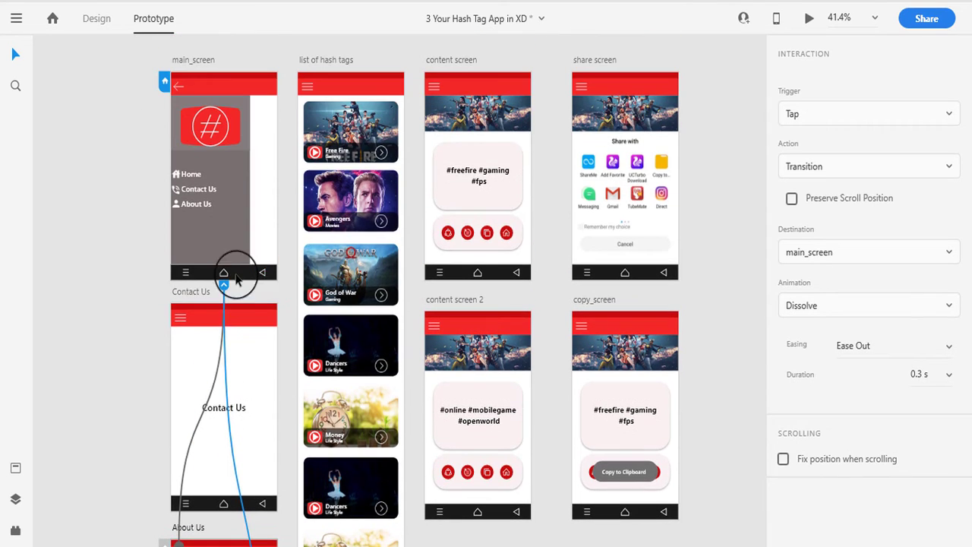
{"action": "left_click", "coordinate": [213, 59]}
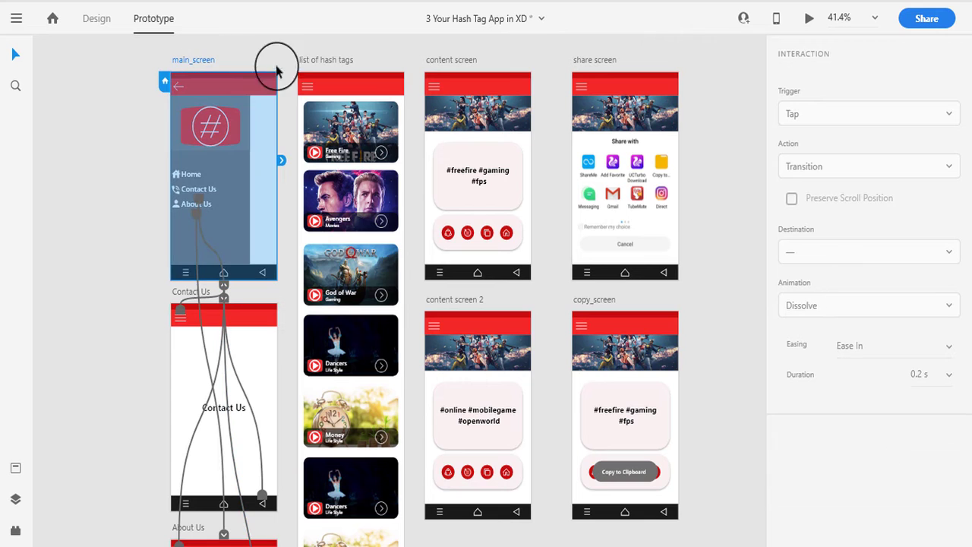
{"action": "left_click", "coordinate": [808, 18]}
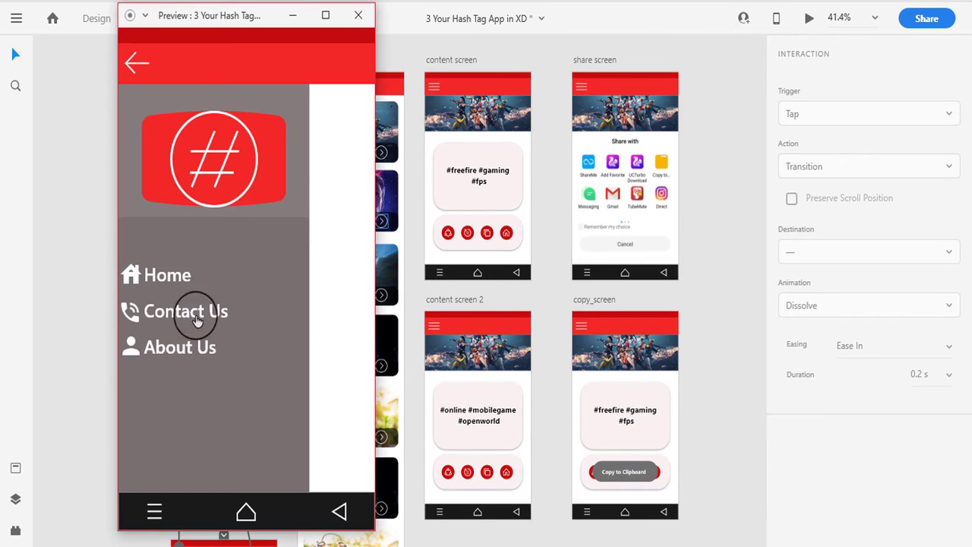
{"action": "left_click", "coordinate": [190, 348]}
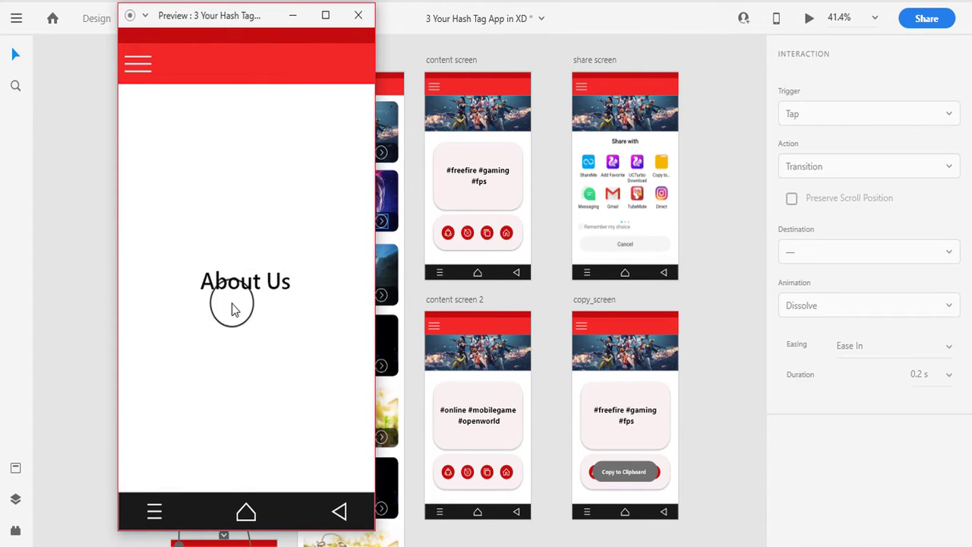
{"action": "left_click", "coordinate": [340, 511]}
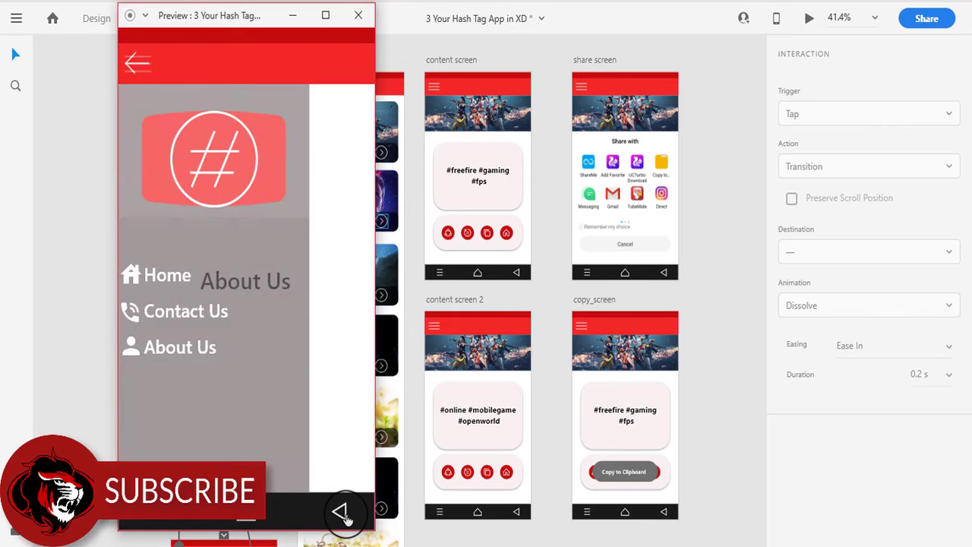
{"action": "left_click", "coordinate": [358, 15]}
{"action": "scroll", "coordinate": [199, 259], "scroll_direction": "up", "scroll_amount": 1}
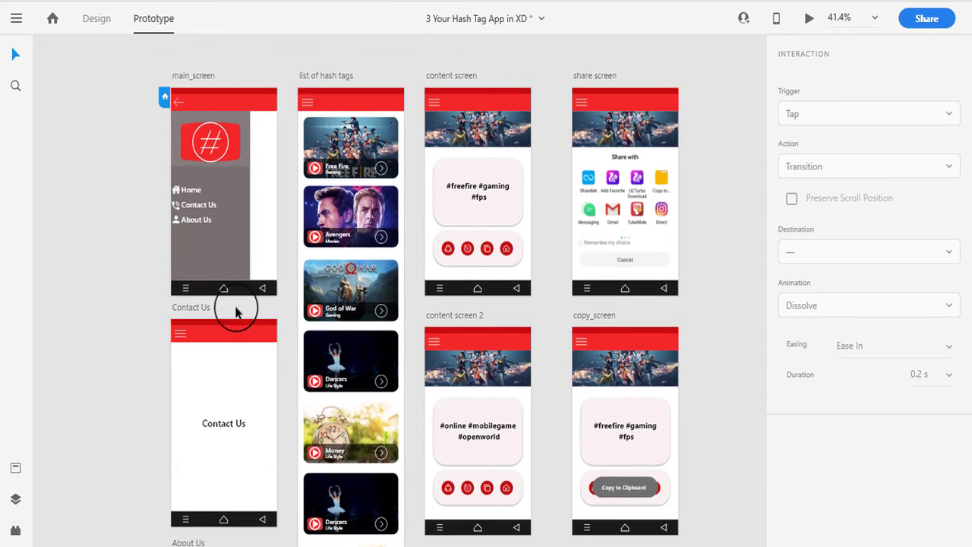
{"action": "scroll", "coordinate": [205, 251], "scroll_direction": "up", "scroll_amount": 1}
- Tap-link the Home item in main_screen's side menu to the list of hash tags artboard
{"action": "left_click", "coordinate": [192, 207]}
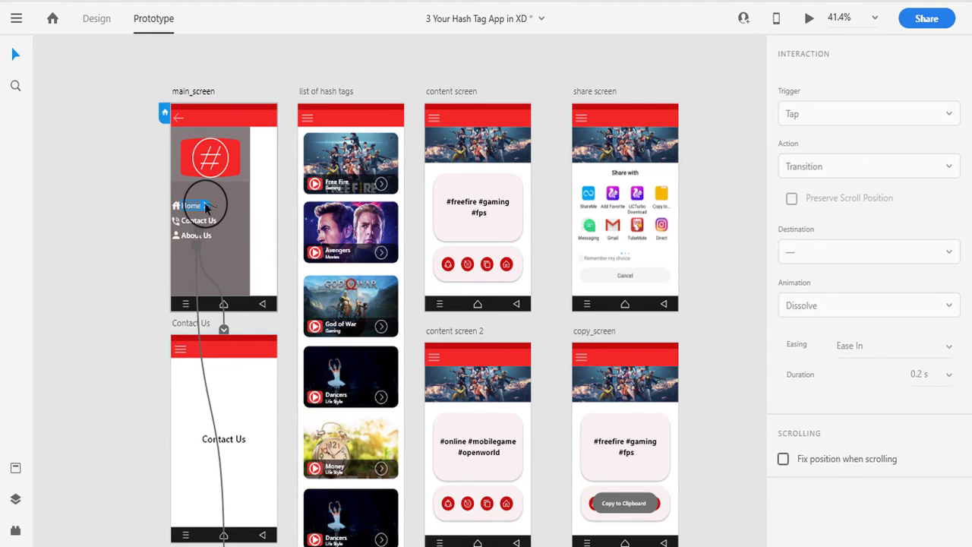
{"action": "left_click", "coordinate": [330, 91]}
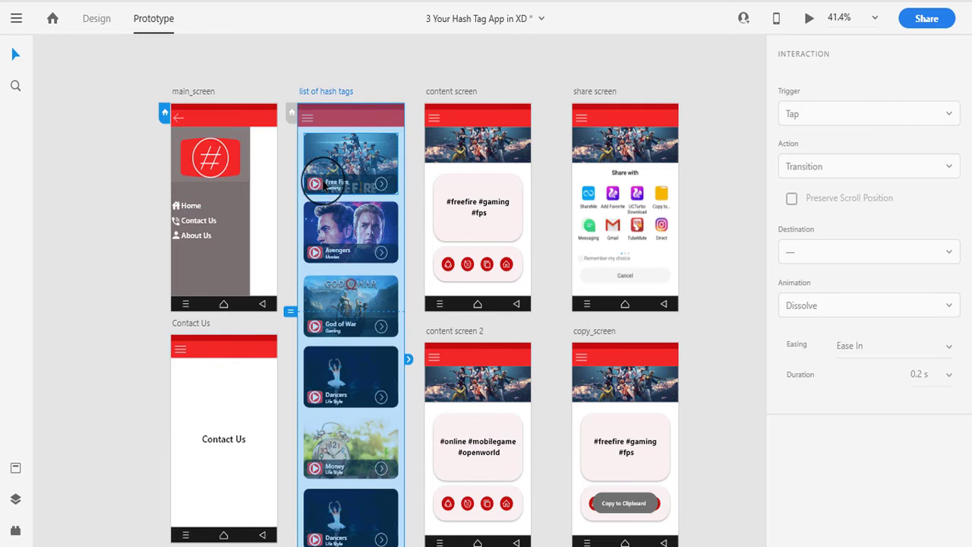
{"action": "left_click", "coordinate": [149, 238]}
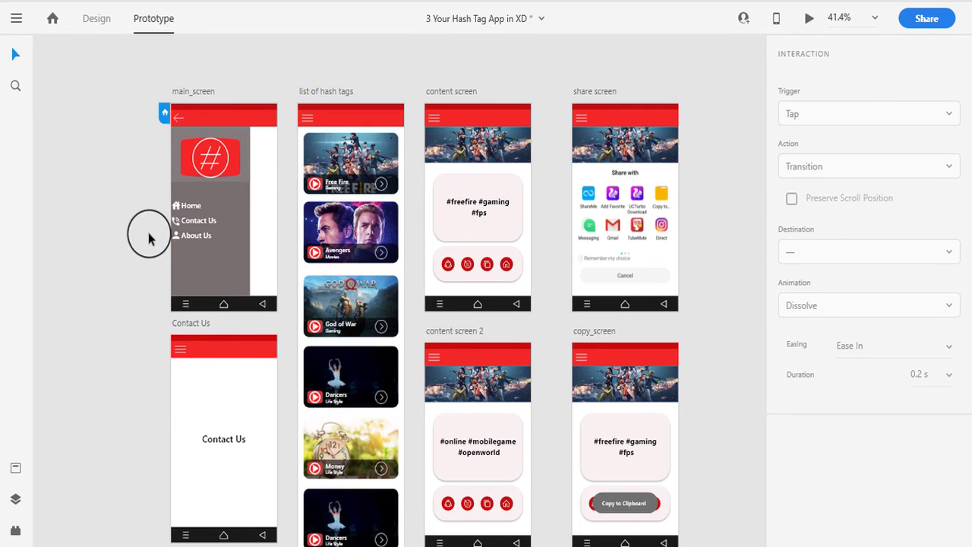
{"action": "left_click", "coordinate": [189, 210]}
{"action": "mouse_move", "coordinate": [205, 211]}
{"action": "left_mouse_down"}
{"action": "mouse_move", "coordinate": [306, 135]}
{"action": "mouse_move", "coordinate": [310, 155]}
{"action": "left_mouse_up"}
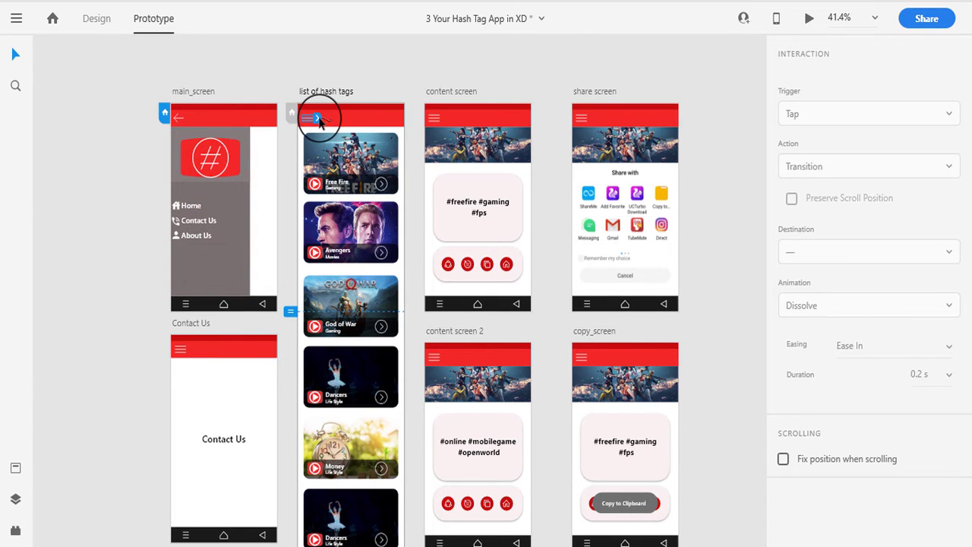
- Wire the hash tag list's hamburger icon back to main_screen and launch Desktop Preview from main_screen
{"action": "left_click_drag", "start_coordinate": [319, 119], "coordinate": [186, 127]}
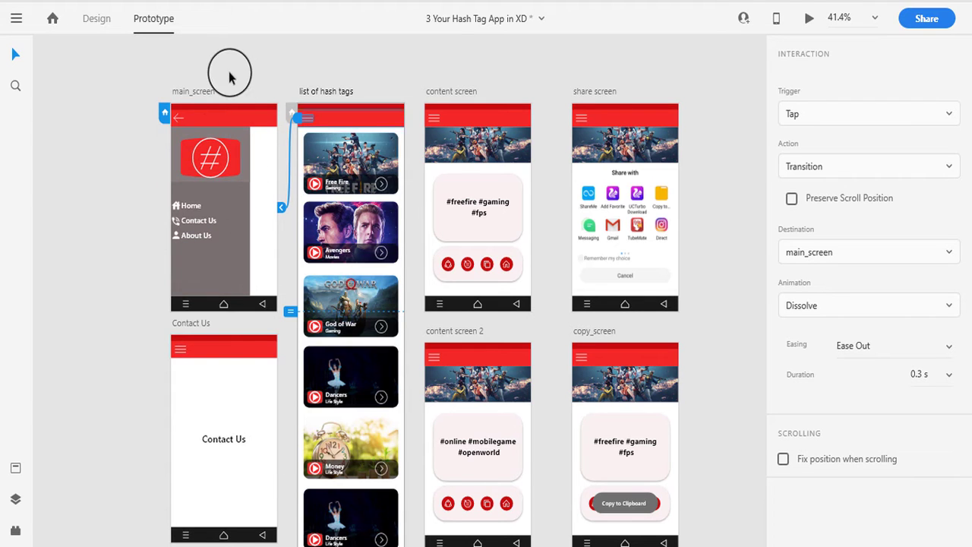
{"action": "left_click", "coordinate": [190, 91]}
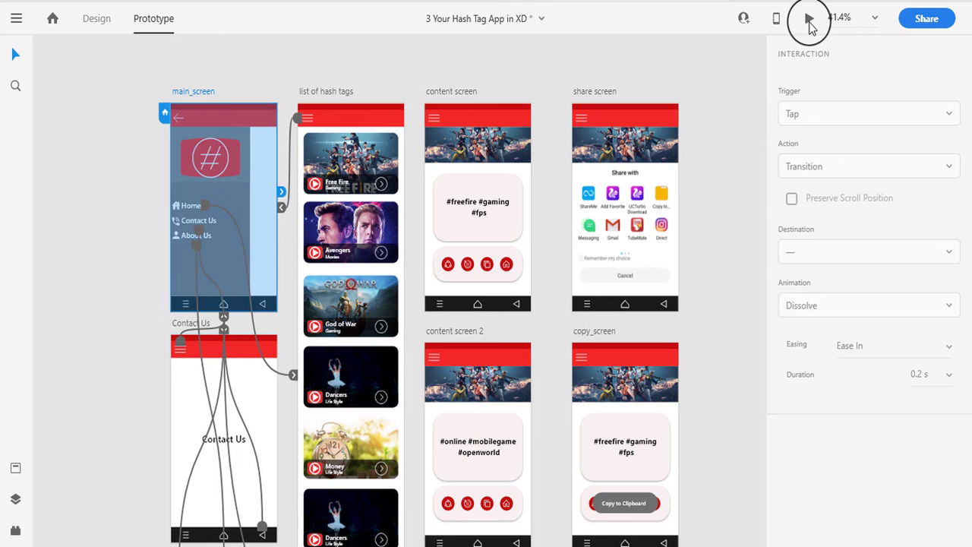
{"action": "left_click", "coordinate": [809, 23]}
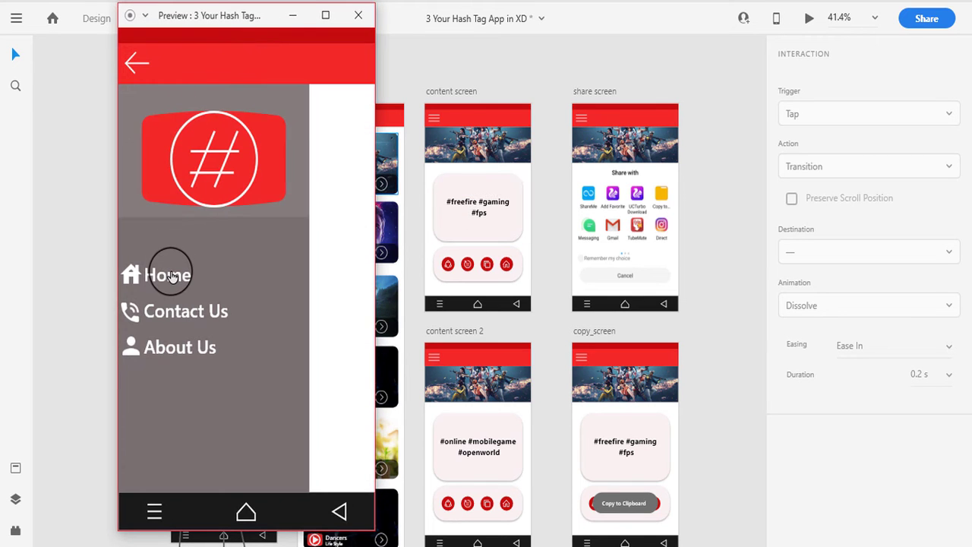
- In the preview, tap Home and scroll the hash tag list up and down, then return to the canvas
{"action": "left_click", "coordinate": [171, 275]}
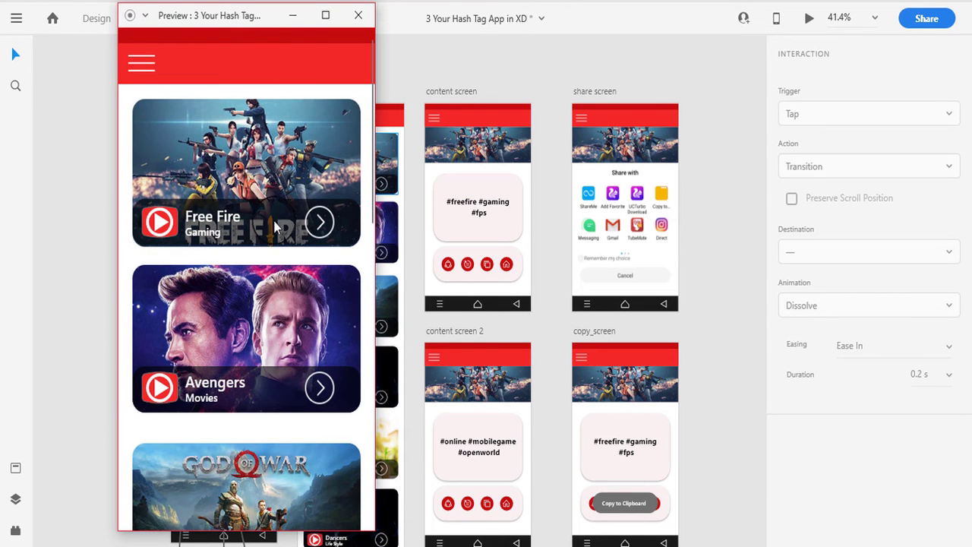
{"action": "scroll", "coordinate": [304, 292], "scroll_direction": "down", "scroll_amount": 5}
{"action": "scroll", "coordinate": [308, 304], "scroll_direction": "up", "scroll_amount": 5}
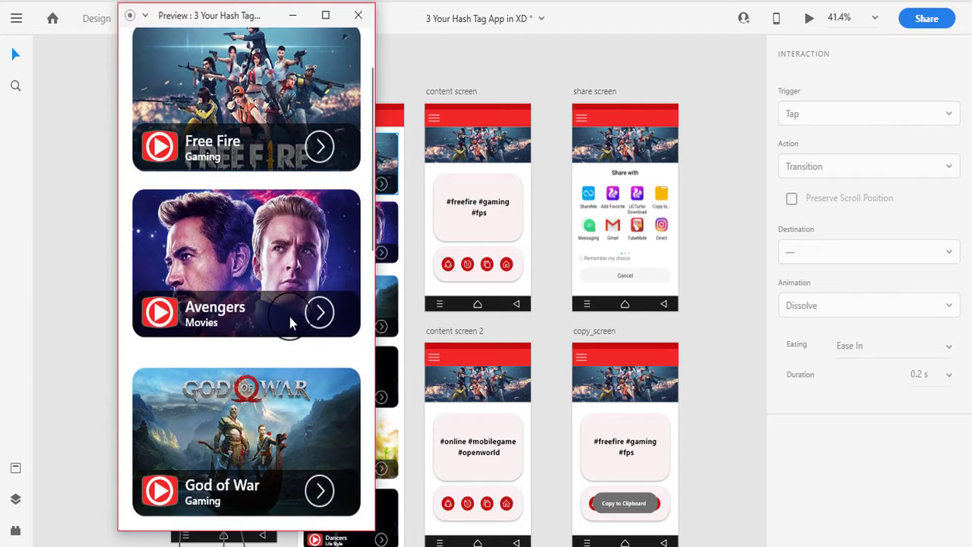
{"action": "scroll", "coordinate": [280, 283], "scroll_direction": "down", "scroll_amount": 3}
{"action": "scroll", "coordinate": [280, 284], "scroll_direction": "down", "scroll_amount": 5}
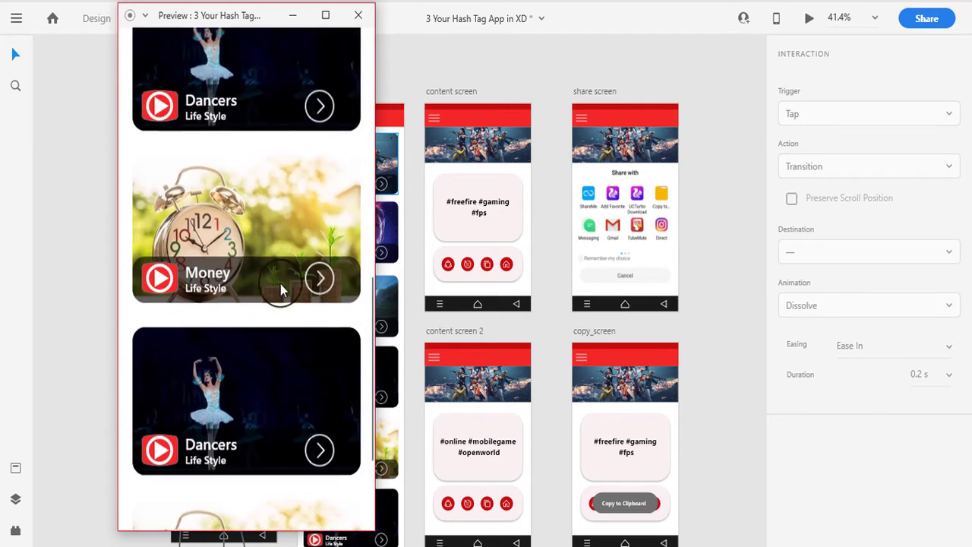
{"action": "scroll", "coordinate": [278, 284], "scroll_direction": "down", "scroll_amount": 2}
{"action": "scroll", "coordinate": [266, 382], "scroll_direction": "up", "scroll_amount": 1}
{"action": "scroll", "coordinate": [267, 382], "scroll_direction": "up", "scroll_amount": 10}
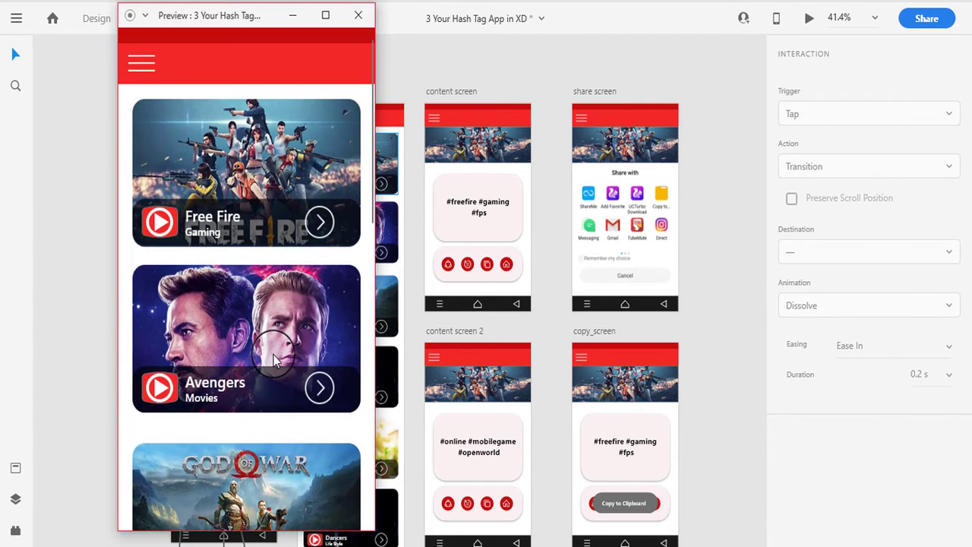
{"action": "scroll", "coordinate": [272, 351], "scroll_direction": "down", "scroll_amount": 5}
{"action": "scroll", "coordinate": [358, 260], "scroll_direction": "down", "scroll_amount": 5}
{"action": "scroll", "coordinate": [347, 314], "scroll_direction": "down", "scroll_amount": 3}
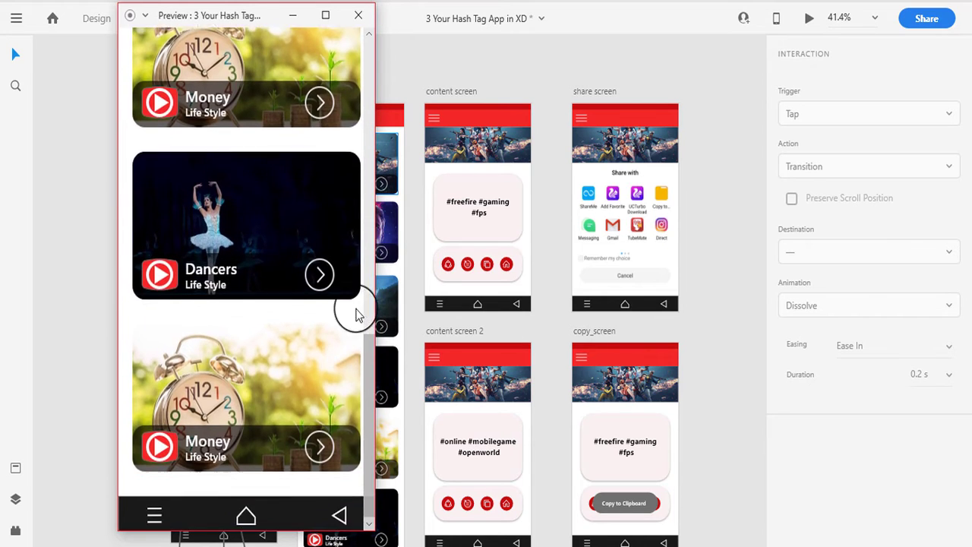
{"action": "scroll", "coordinate": [304, 347], "scroll_direction": "up", "scroll_amount": 4}
{"action": "scroll", "coordinate": [308, 350], "scroll_direction": "up", "scroll_amount": 6}
{"action": "scroll", "coordinate": [307, 353], "scroll_direction": "up", "scroll_amount": 1}
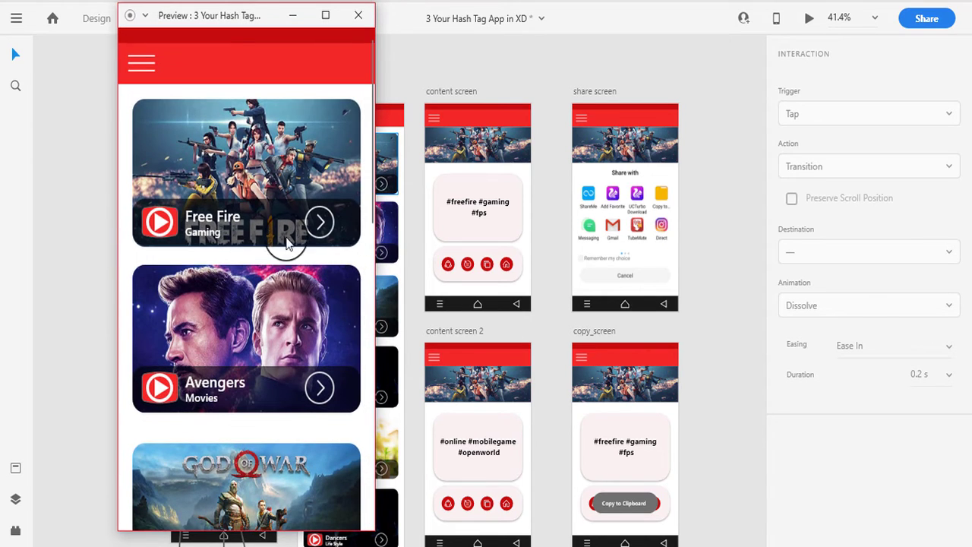
{"action": "scroll", "coordinate": [334, 239], "scroll_direction": "down", "scroll_amount": 3}
{"action": "scroll", "coordinate": [311, 243], "scroll_direction": "down", "scroll_amount": 5}
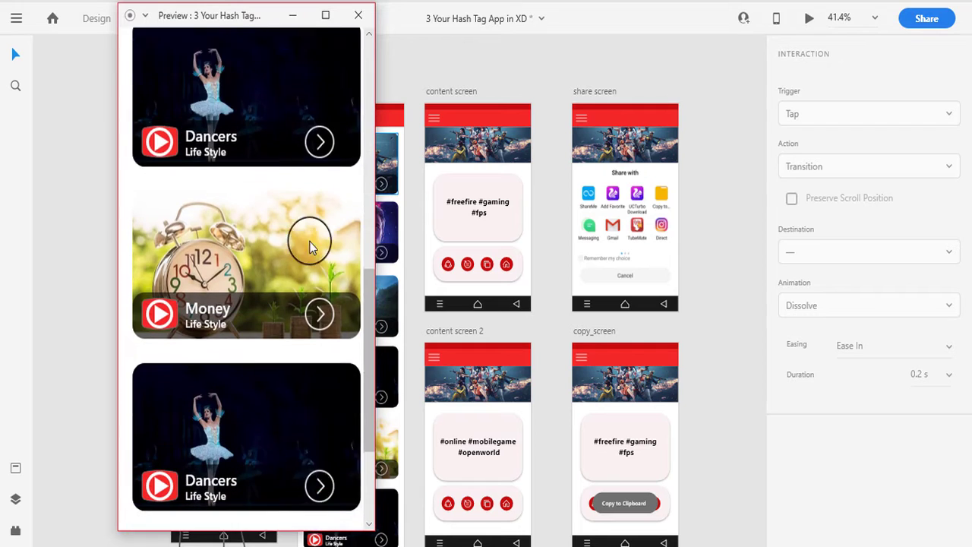
{"action": "scroll", "coordinate": [289, 321], "scroll_direction": "down", "scroll_amount": 3}
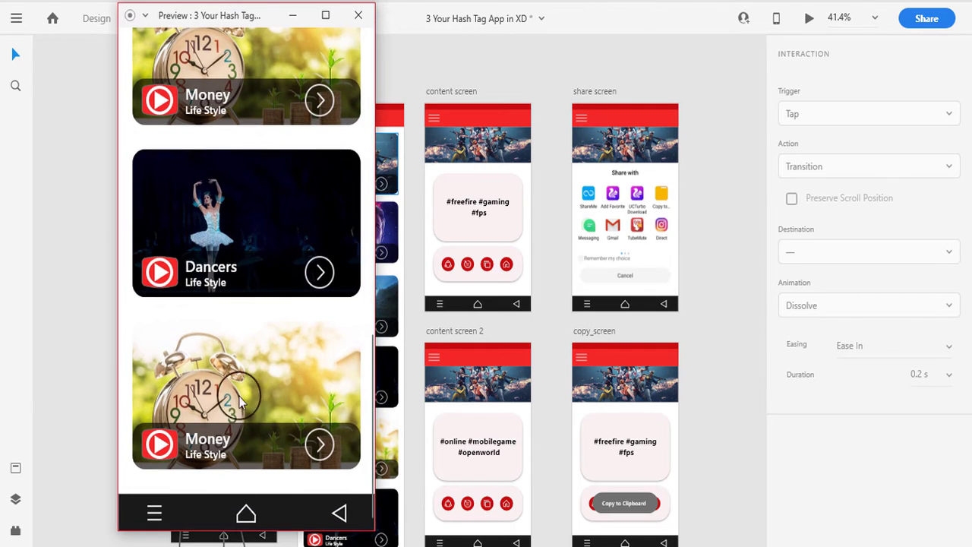
{"action": "scroll", "coordinate": [254, 271], "scroll_direction": "up", "scroll_amount": 1}
{"action": "scroll", "coordinate": [267, 224], "scroll_direction": "up", "scroll_amount": 5}
{"action": "scroll", "coordinate": [303, 205], "scroll_direction": "up", "scroll_amount": 2}
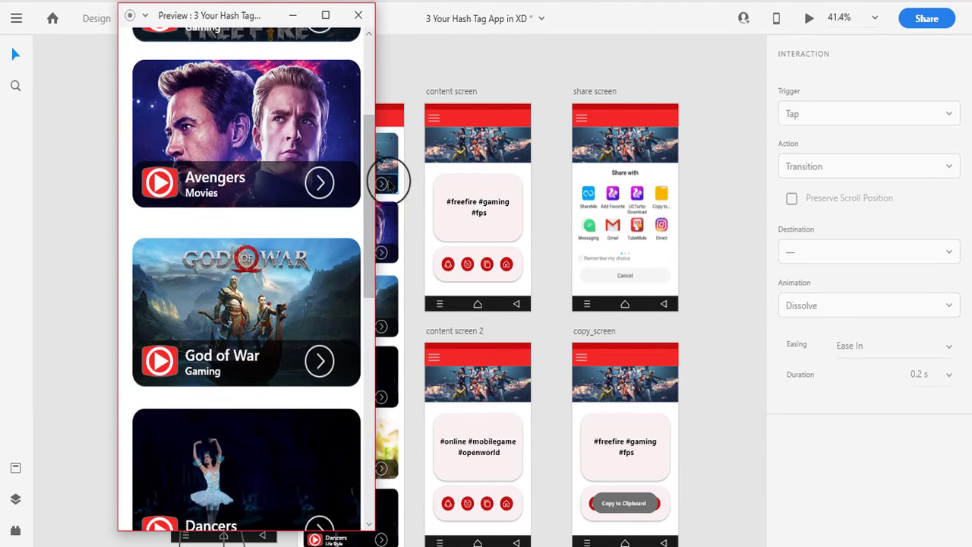
{"action": "left_click", "coordinate": [404, 148]}
{"action": "scroll", "coordinate": [372, 341], "scroll_direction": "down", "scroll_amount": 4}
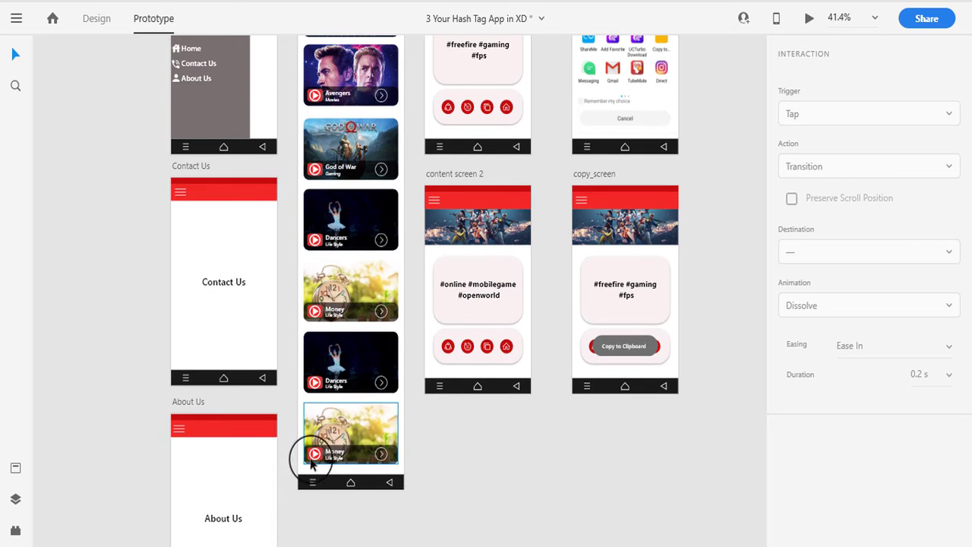
{"action": "scroll", "coordinate": [368, 452], "scroll_direction": "up", "scroll_amount": 1}
{"action": "scroll", "coordinate": [366, 425], "scroll_direction": "up", "scroll_amount": 2}
{"action": "scroll", "coordinate": [356, 437], "scroll_direction": "down", "scroll_amount": 2}
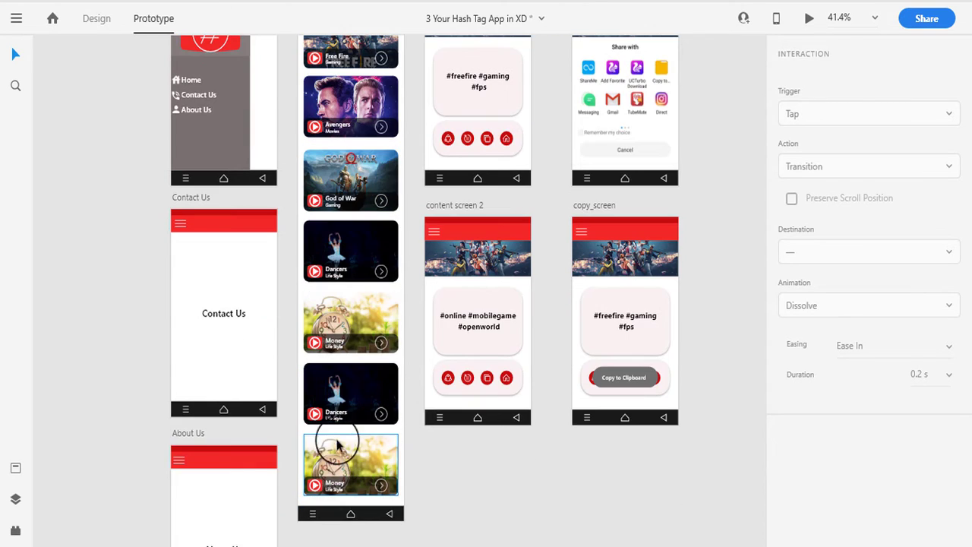
{"action": "scroll", "coordinate": [351, 303], "scroll_direction": "up", "scroll_amount": 1}
{"action": "left_click", "coordinate": [376, 348]}
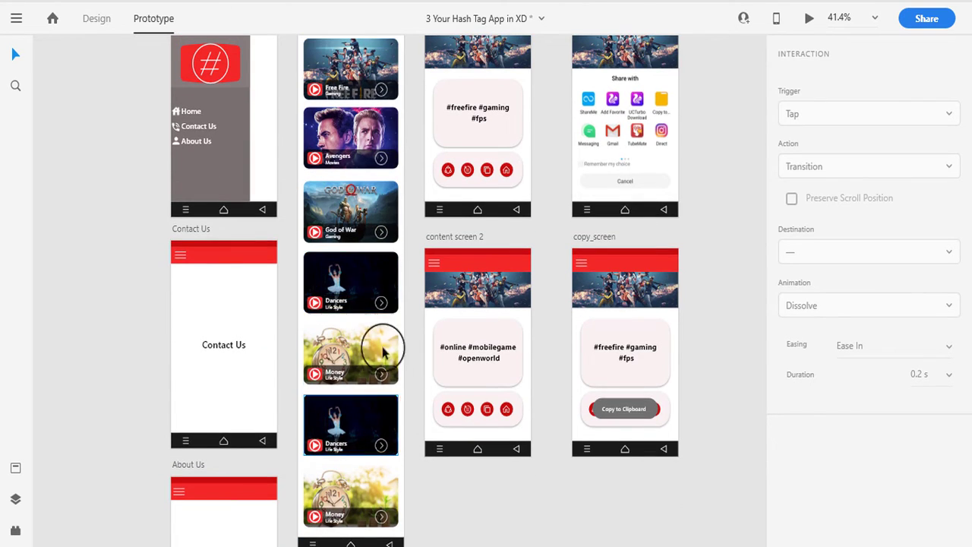
{"action": "scroll", "coordinate": [352, 315], "scroll_direction": "up", "scroll_amount": 1}
{"action": "left_click", "coordinate": [352, 314]}
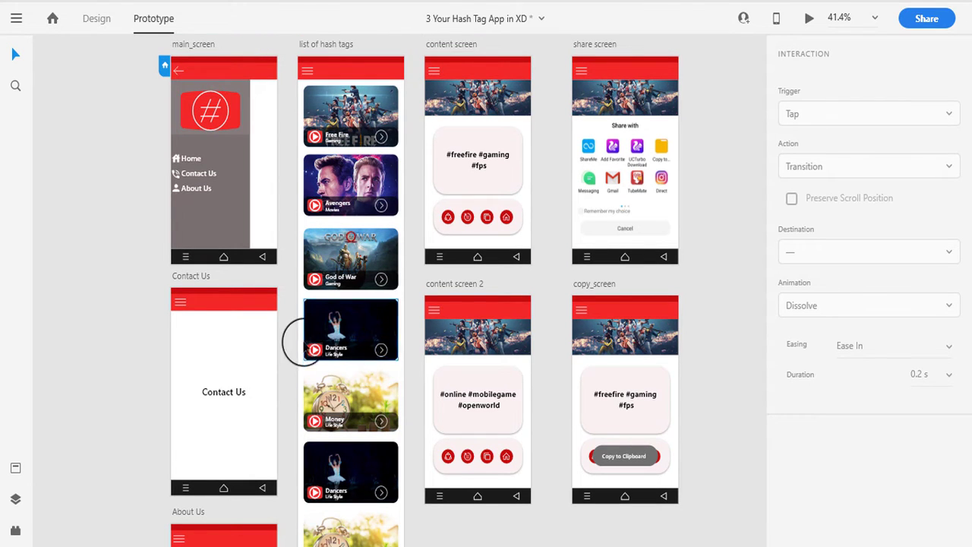
{"action": "left_click", "coordinate": [384, 283]}
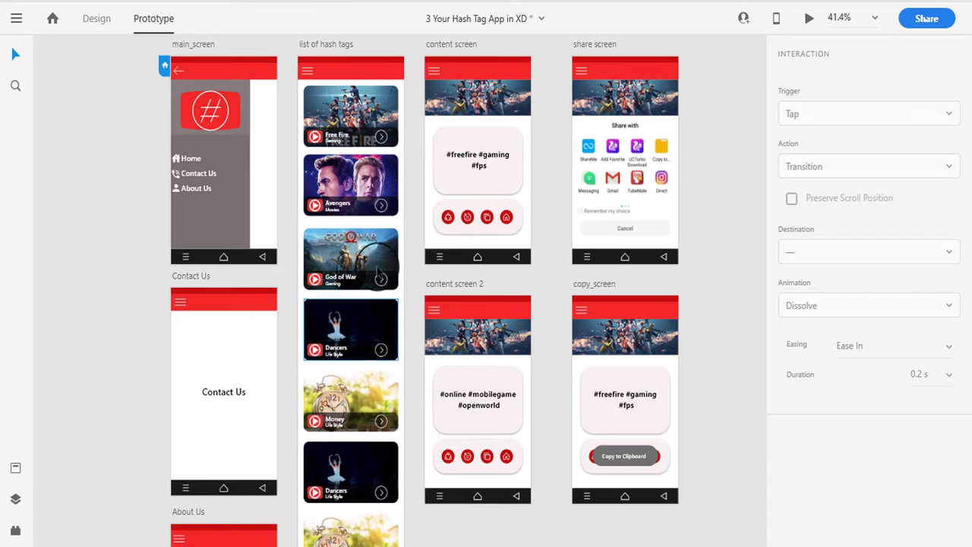
{"action": "left_click", "coordinate": [376, 427]}
{"action": "left_click", "coordinate": [364, 350]}
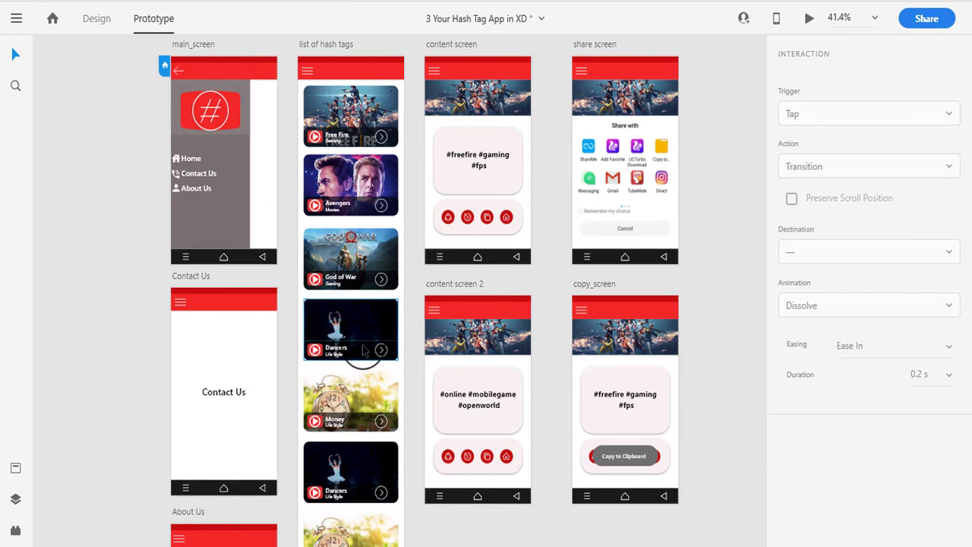
{"action": "left_click", "coordinate": [341, 378]}
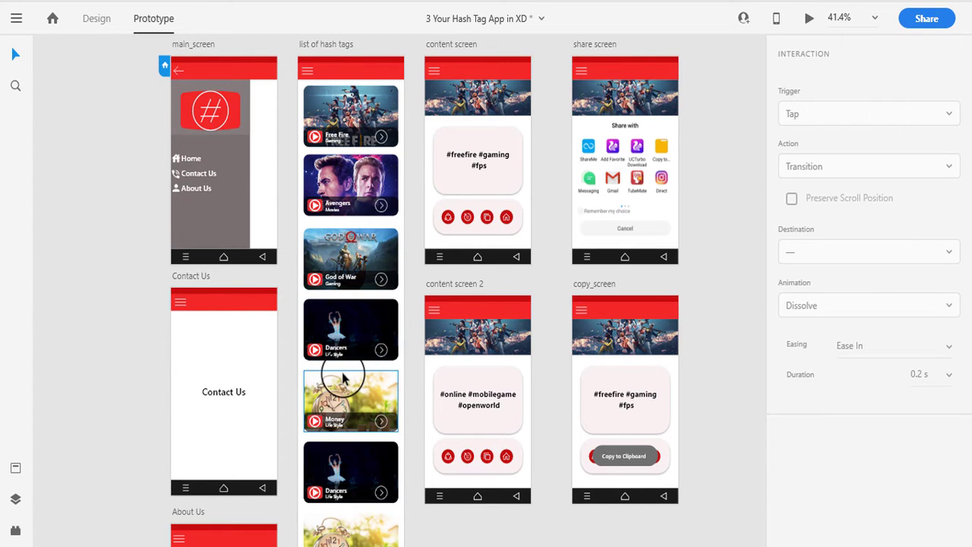
{"action": "left_click", "coordinate": [304, 289]}
{"action": "left_click", "coordinate": [471, 439]}
{"action": "mouse_move", "coordinate": [659, 544]}
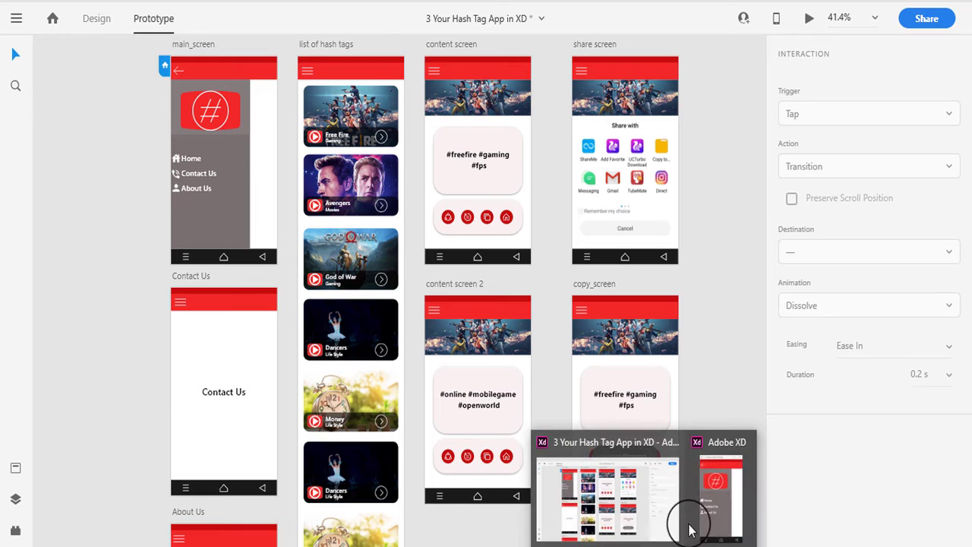
{"action": "left_click", "coordinate": [690, 521]}
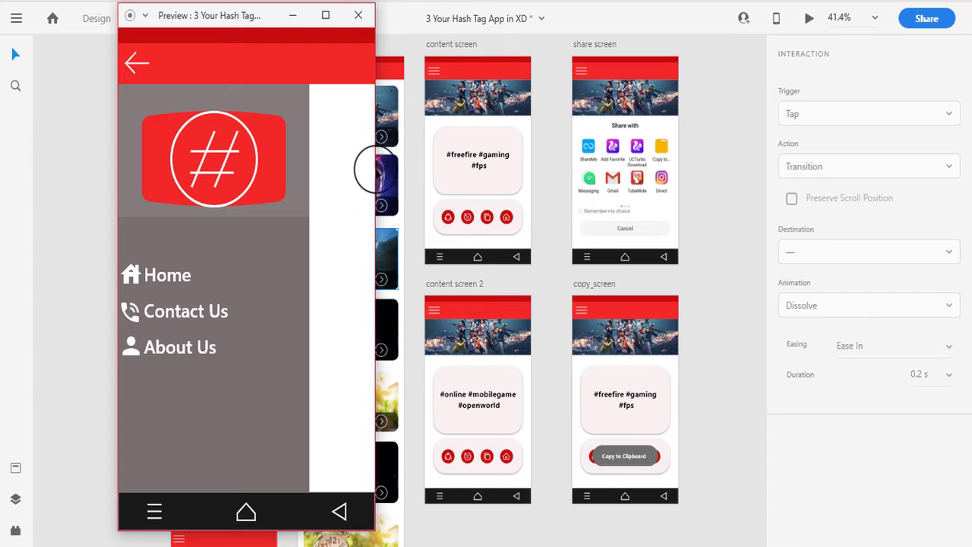
{"action": "left_click", "coordinate": [357, 15]}
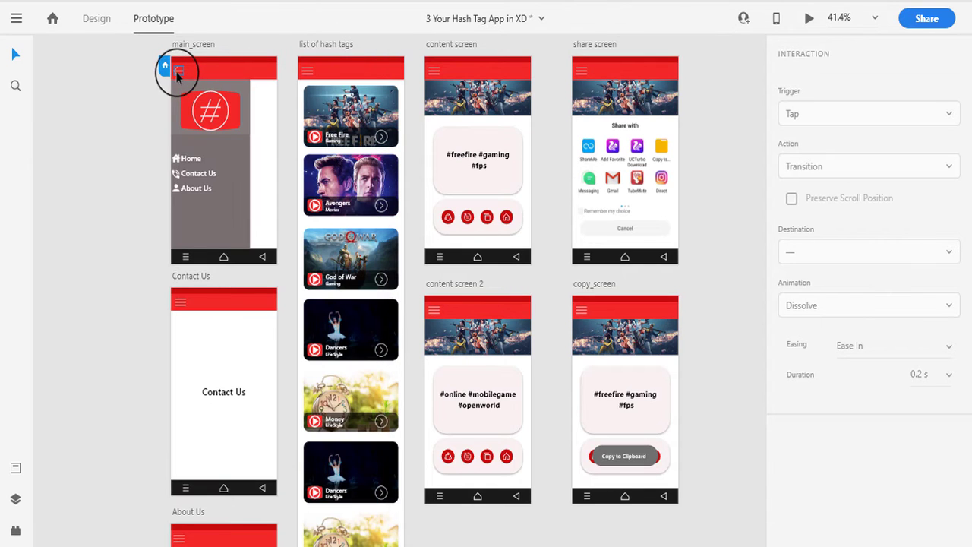
- Link main_screen's back arrow to the list of hash tags artboard
{"action": "left_click", "coordinate": [178, 74]}
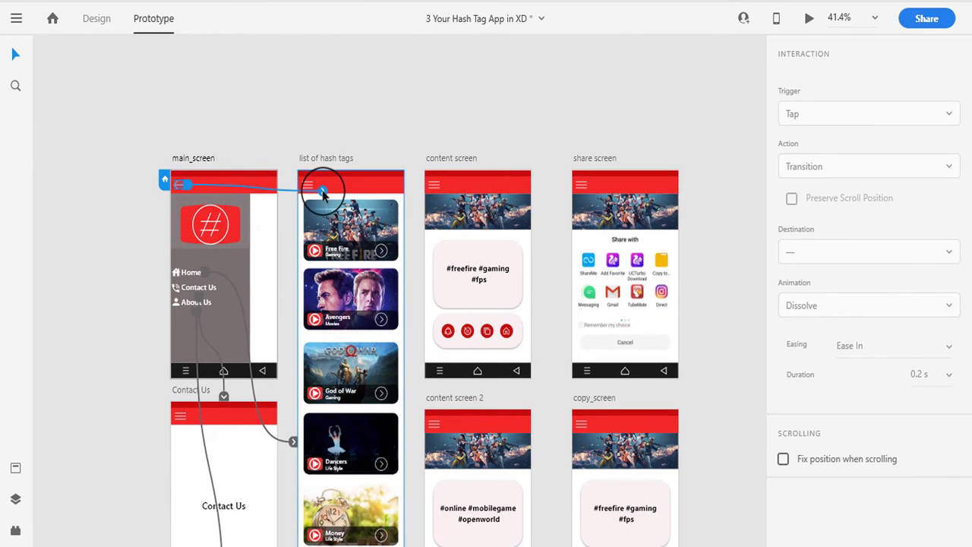
{"action": "left_click_drag", "start_coordinate": [191, 68], "coordinate": [321, 191]}
{"action": "left_click", "coordinate": [264, 261]}
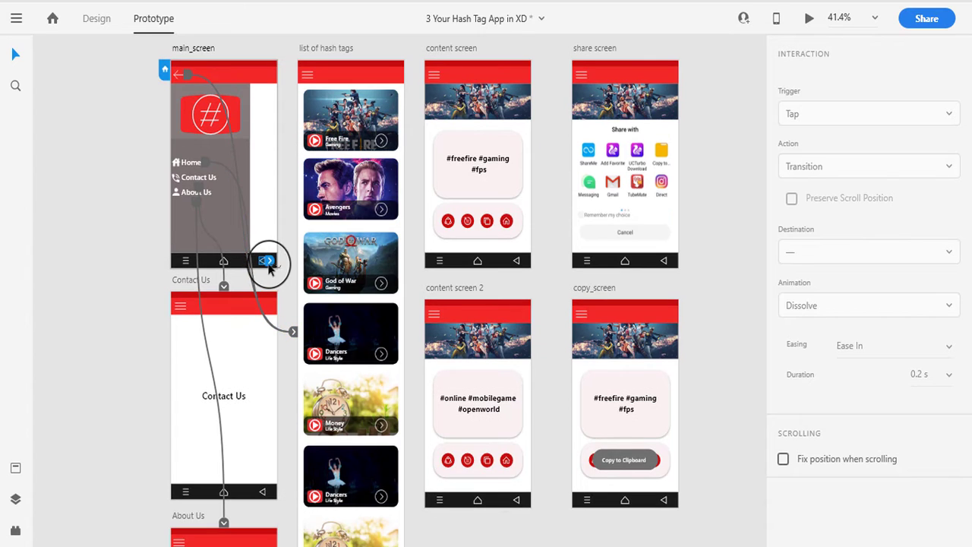
{"action": "mouse_move", "coordinate": [272, 261]}
{"action": "left_mouse_down"}
{"action": "mouse_move", "coordinate": [310, 217]}
{"action": "mouse_move", "coordinate": [358, 229]}
{"action": "left_mouse_up"}
{"action": "scroll", "coordinate": [357, 365], "scroll_direction": "down", "scroll_amount": 2}
{"action": "scroll", "coordinate": [357, 395], "scroll_direction": "down", "scroll_amount": 1}
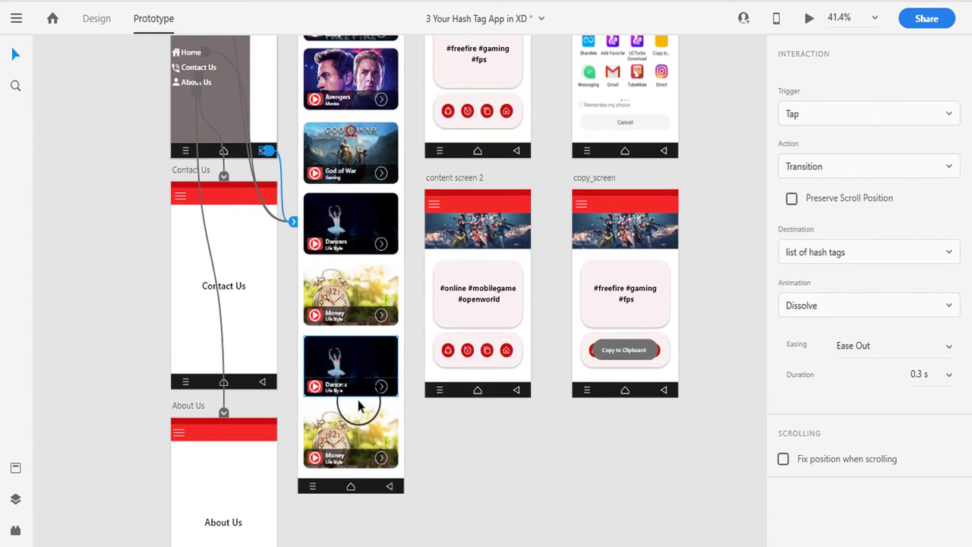
- Inspect the list's bottom-bar back arrow and confirm its menu icon links to main_screen
{"action": "left_click", "coordinate": [392, 487]}
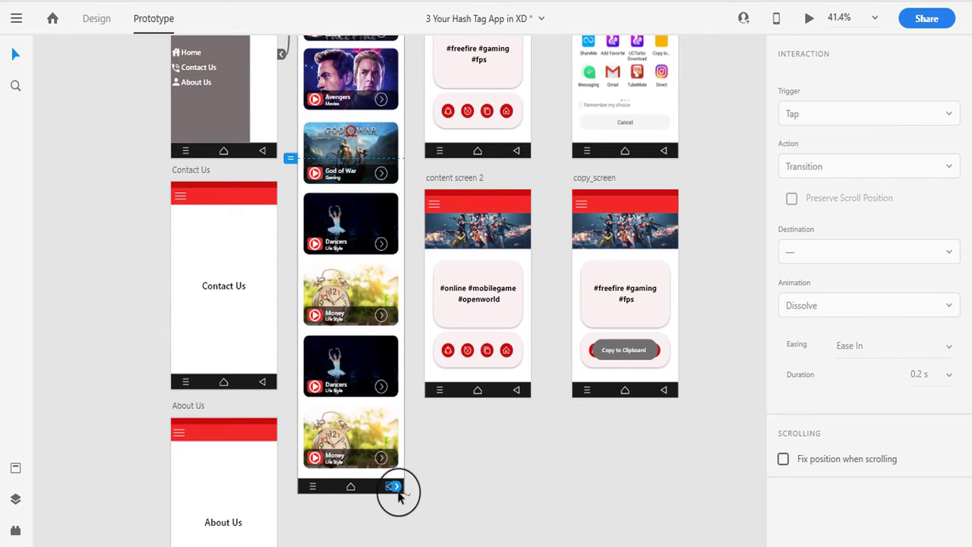
{"action": "scroll", "coordinate": [403, 473], "scroll_direction": "up", "scroll_amount": 2}
{"action": "scroll", "coordinate": [326, 357], "scroll_direction": "up", "scroll_amount": 1}
{"action": "scroll", "coordinate": [358, 426], "scroll_direction": "down", "scroll_amount": 2}
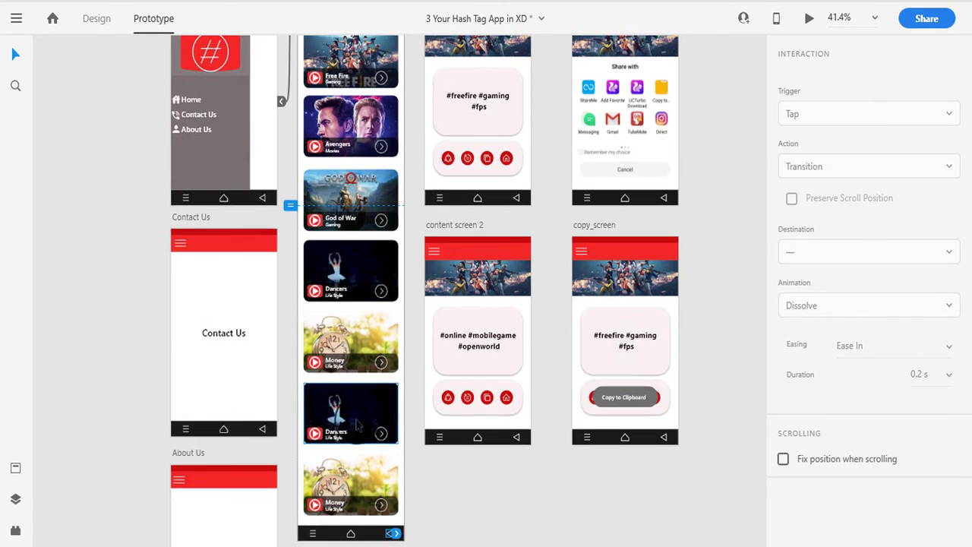
{"action": "scroll", "coordinate": [380, 501], "scroll_direction": "down", "scroll_amount": 1}
{"action": "scroll", "coordinate": [385, 514], "scroll_direction": "up", "scroll_amount": 3}
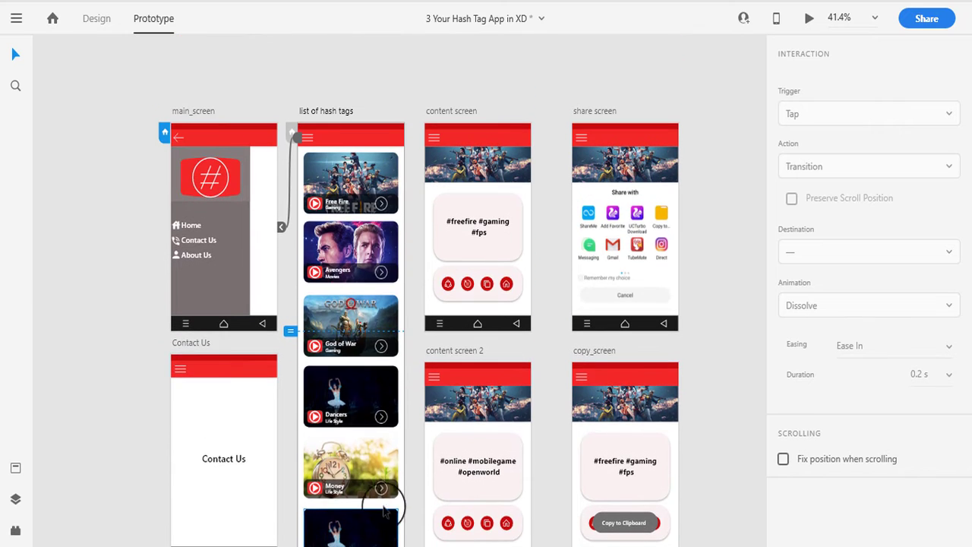
{"action": "left_click", "coordinate": [320, 95]}
{"action": "left_click", "coordinate": [307, 139]}
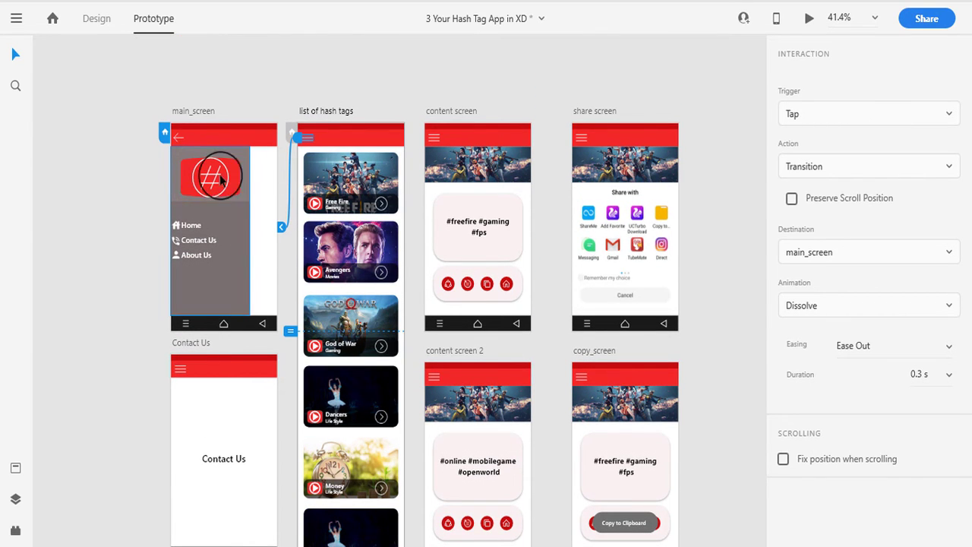
{"action": "scroll", "coordinate": [220, 152], "scroll_direction": "down", "scroll_amount": 4}
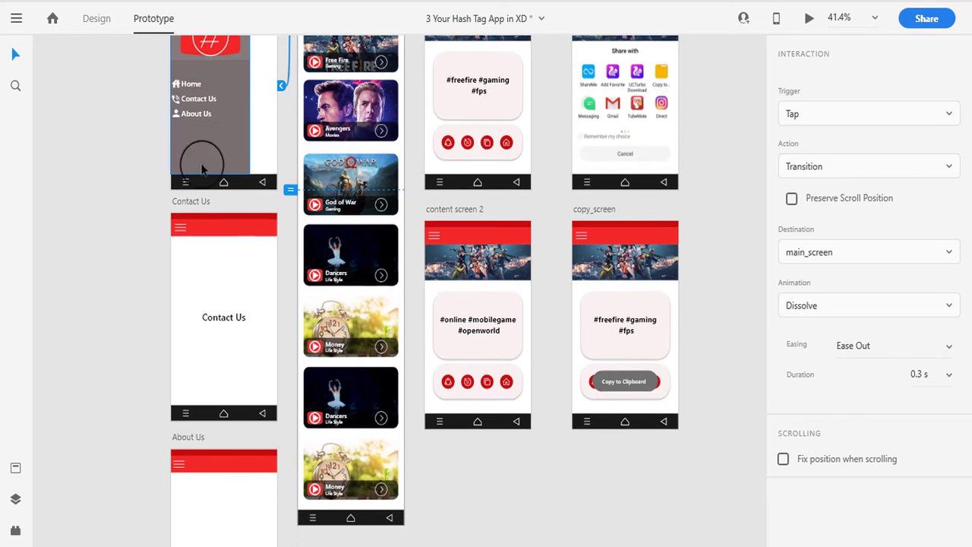
{"action": "scroll", "coordinate": [209, 266], "scroll_direction": "down", "scroll_amount": 1}
{"action": "scroll", "coordinate": [343, 410], "scroll_direction": "up", "scroll_amount": 1}
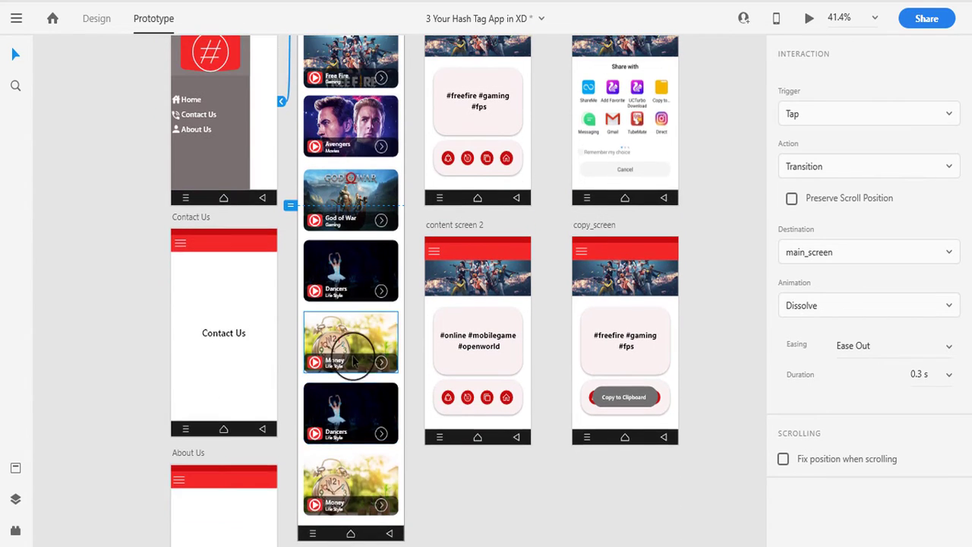
{"action": "scroll", "coordinate": [347, 349], "scroll_direction": "up", "scroll_amount": 3}
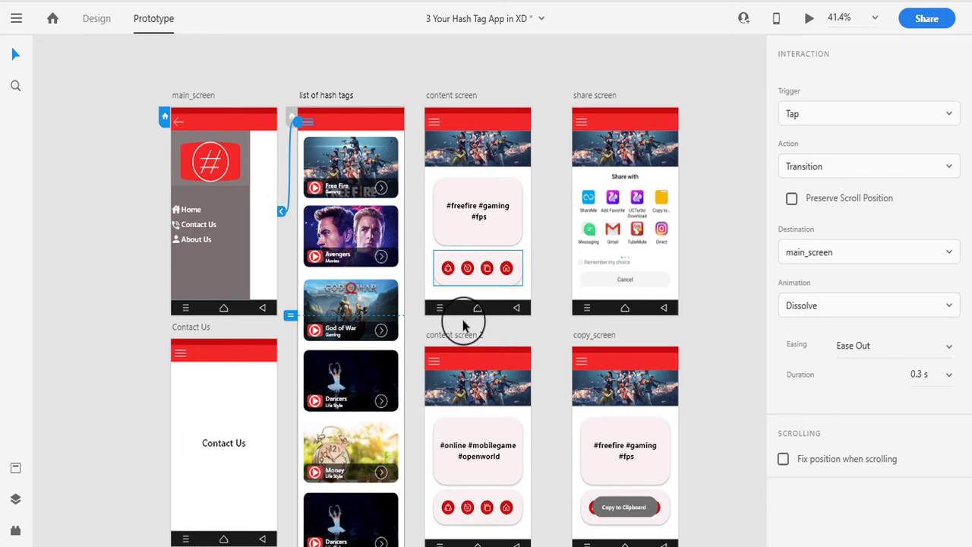
- Link the Free Fire card's arrow button to the content screen
{"action": "scroll", "coordinate": [410, 308], "scroll_direction": "up", "scroll_amount": 2}
{"action": "scroll", "coordinate": [410, 195], "scroll_direction": "up", "scroll_amount": 1}
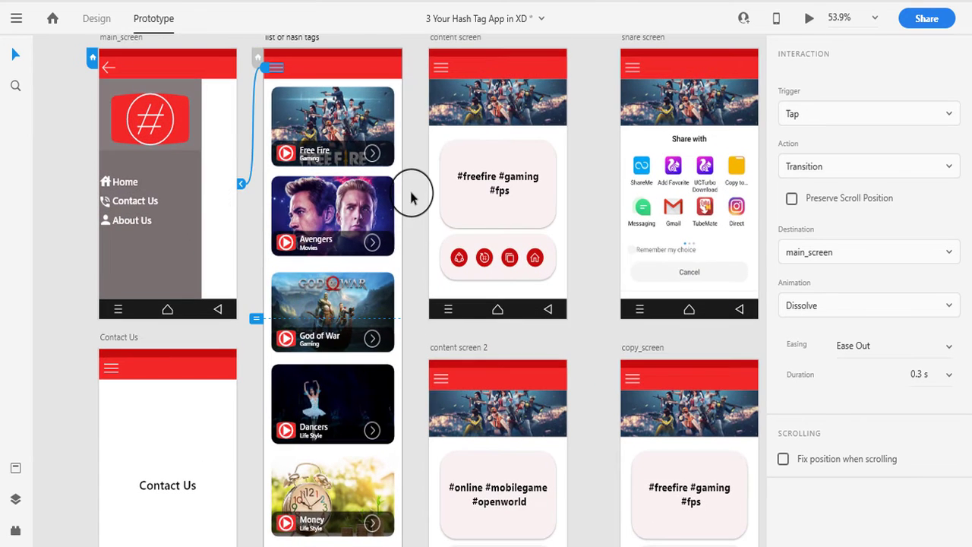
{"action": "scroll", "coordinate": [369, 195], "scroll_direction": "up", "scroll_amount": 1}
{"action": "scroll", "coordinate": [368, 200], "scroll_direction": "up", "scroll_amount": 2}
{"action": "scroll", "coordinate": [367, 200], "scroll_direction": "up", "scroll_amount": 5}
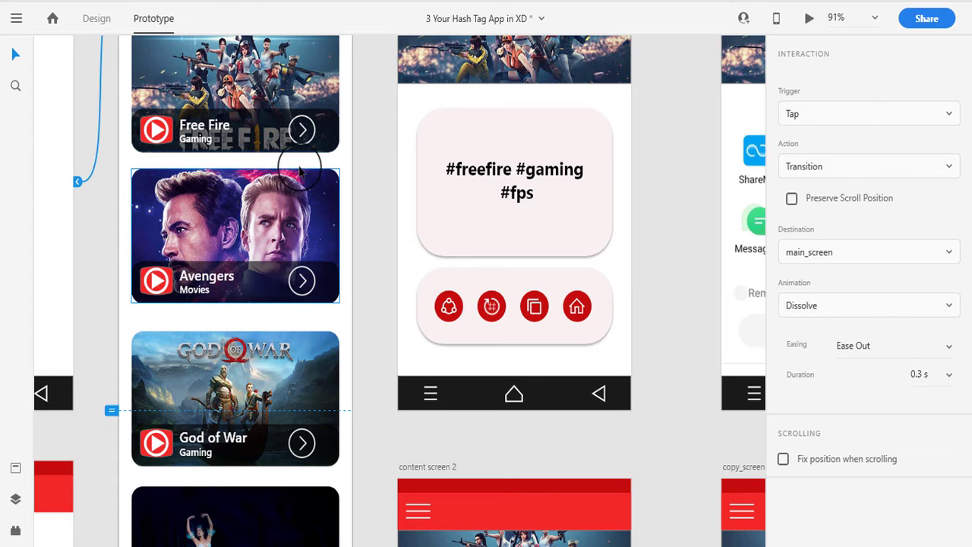
{"action": "scroll", "coordinate": [312, 171], "scroll_direction": "down", "scroll_amount": 4}
{"action": "scroll", "coordinate": [250, 114], "scroll_direction": "down", "scroll_amount": 1}
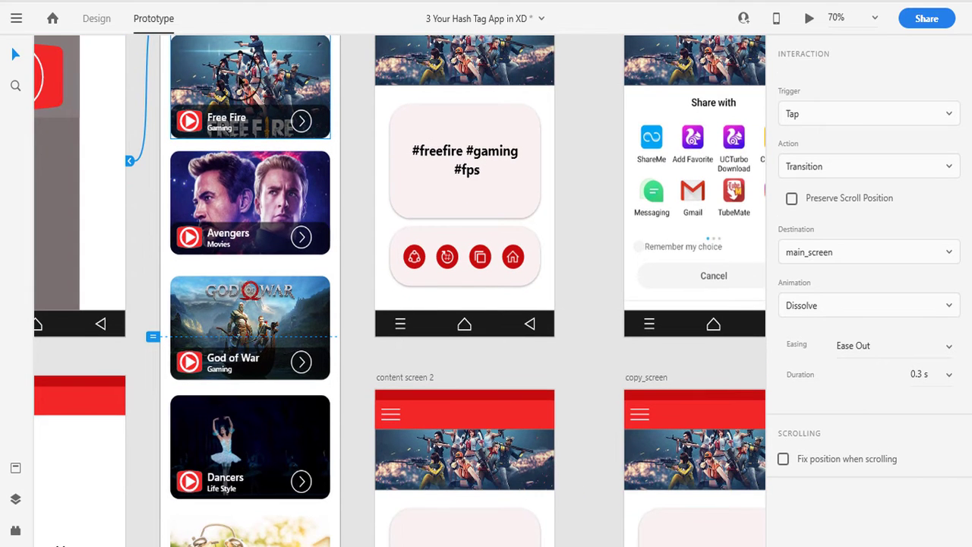
{"action": "left_click", "coordinate": [240, 84]}
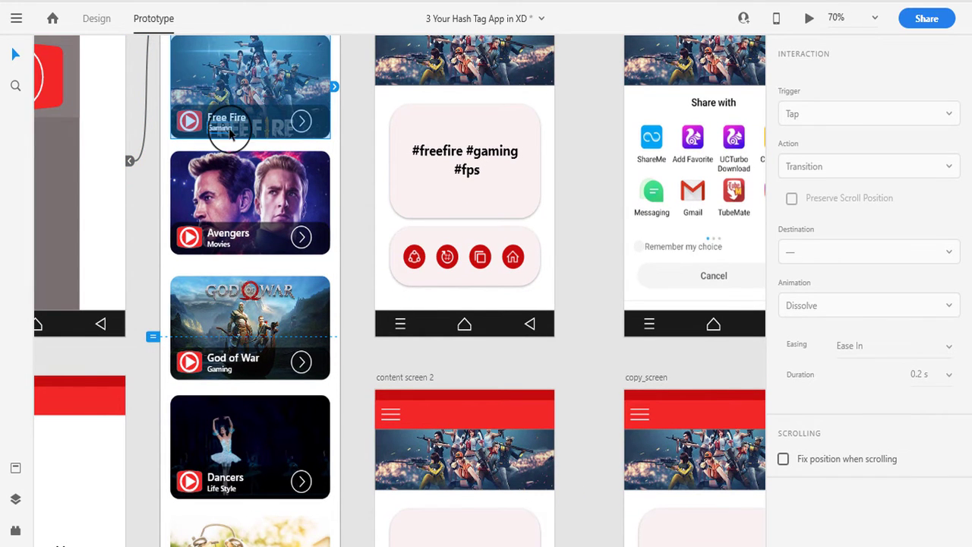
{"action": "left_click", "coordinate": [302, 122]}
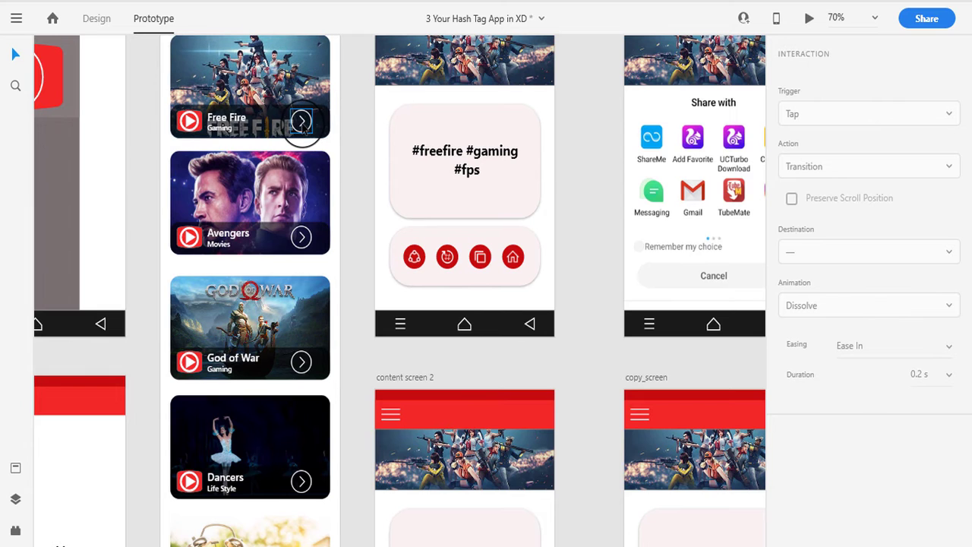
{"action": "scroll", "coordinate": [338, 164], "scroll_direction": "up", "scroll_amount": 5}
{"action": "scroll", "coordinate": [338, 197], "scroll_direction": "up", "scroll_amount": 1}
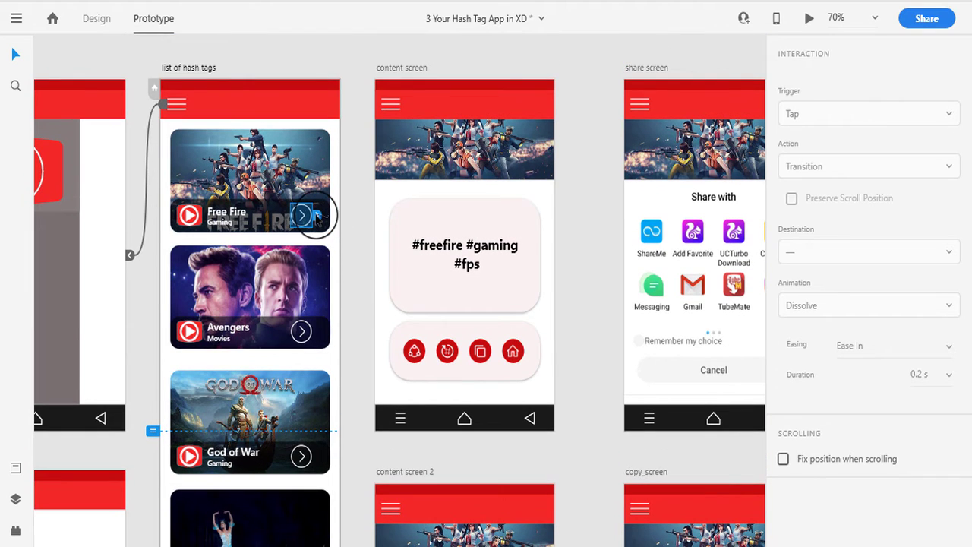
{"action": "left_click_drag", "start_coordinate": [328, 199], "coordinate": [380, 182]}
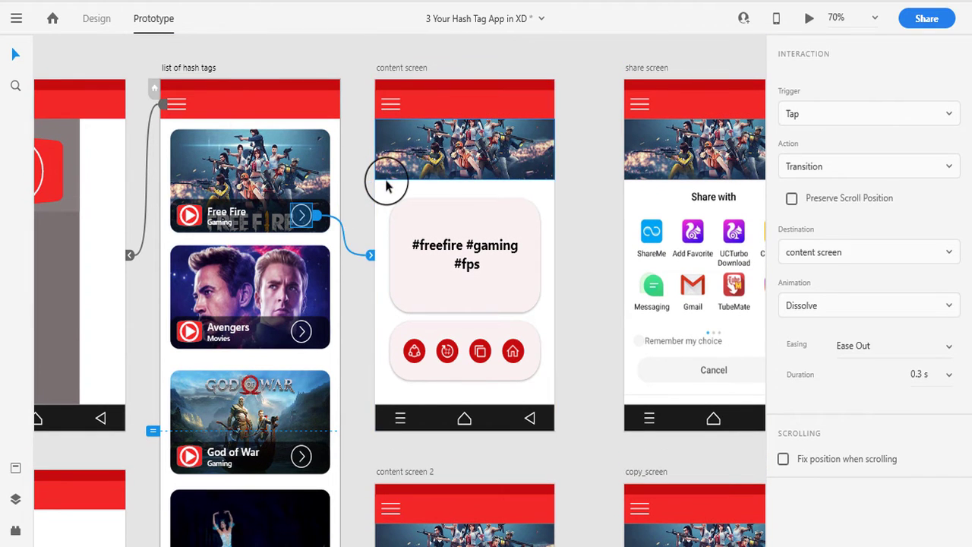
- Link the Avengers and God of War cards to the content screen
{"action": "scroll", "coordinate": [350, 259], "scroll_direction": "down", "scroll_amount": 4}
{"action": "left_click", "coordinate": [302, 268]}
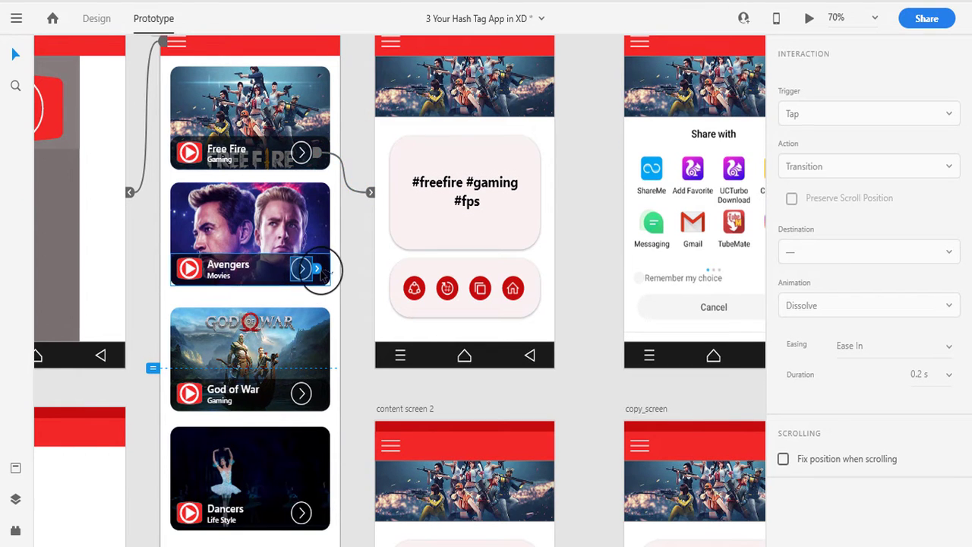
{"action": "left_click_drag", "start_coordinate": [360, 196], "coordinate": [373, 220]}
{"action": "scroll", "coordinate": [364, 228], "scroll_direction": "down", "scroll_amount": 3}
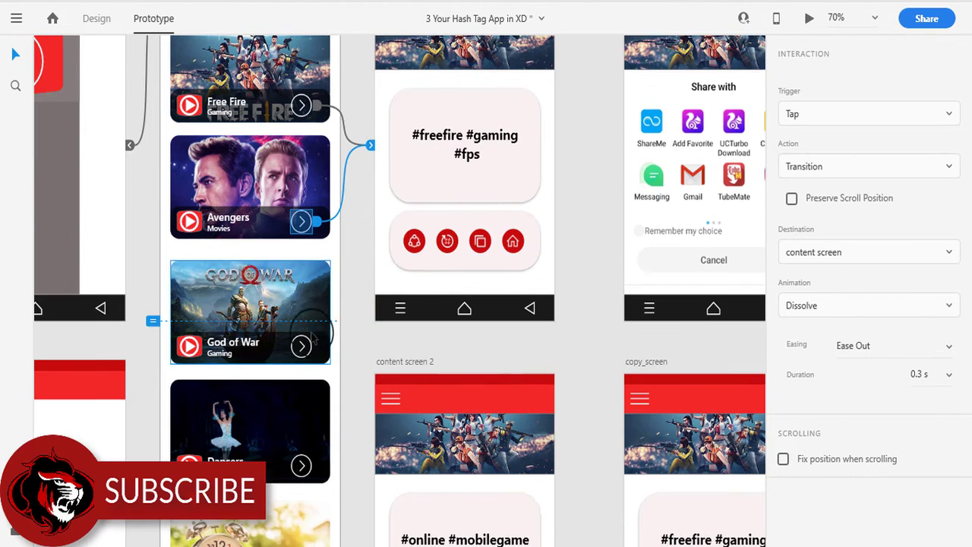
{"action": "left_click", "coordinate": [324, 341]}
{"action": "left_click_drag", "start_coordinate": [335, 311], "coordinate": [370, 148]}
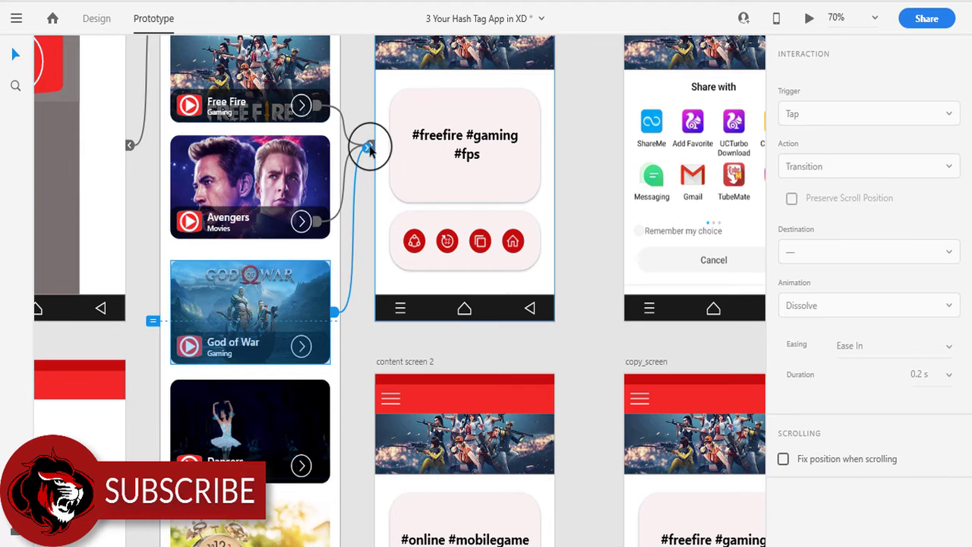
- Check the Avengers link uses Tap, Transition, Dissolve, Ease Out, 0.3 s
{"action": "scroll", "coordinate": [315, 389], "scroll_direction": "up", "scroll_amount": 4}
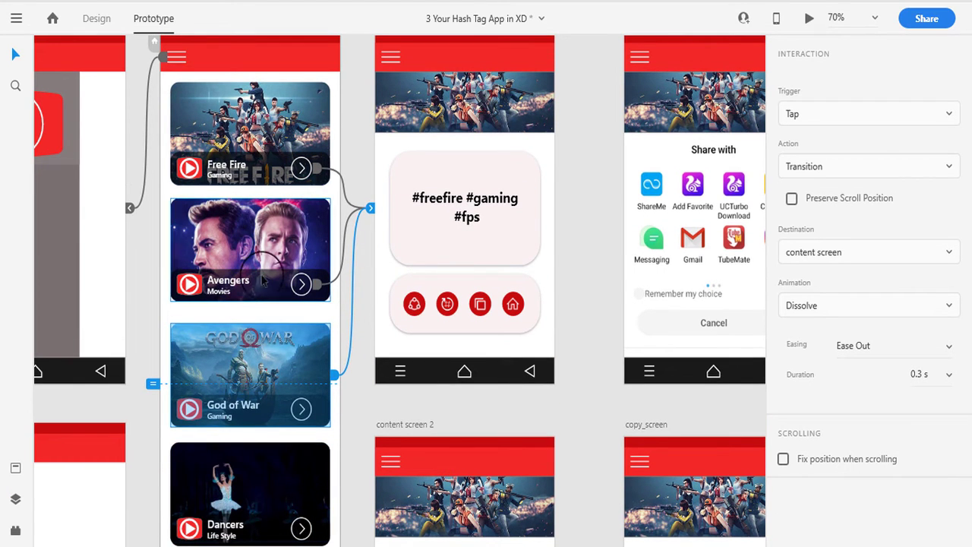
{"action": "left_click", "coordinate": [357, 297]}
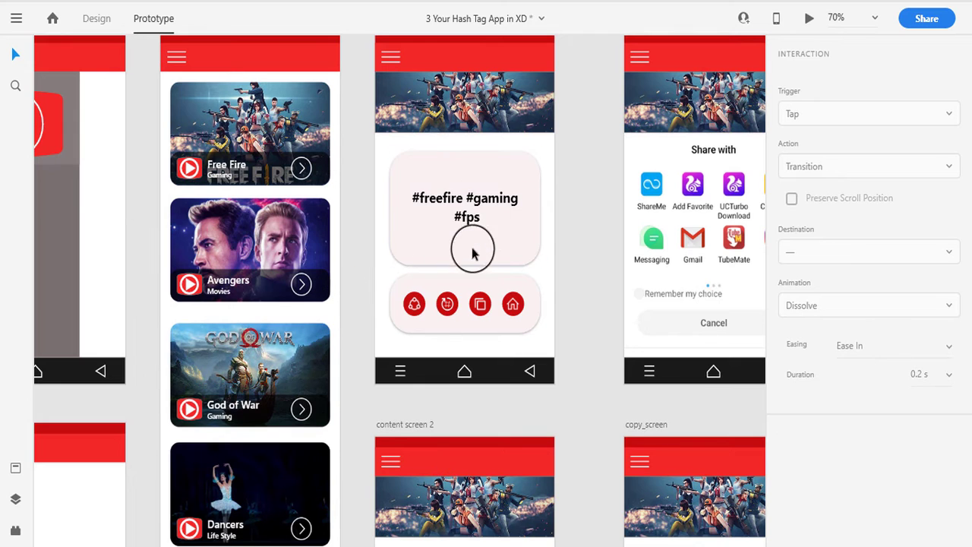
{"action": "left_click", "coordinate": [303, 285]}
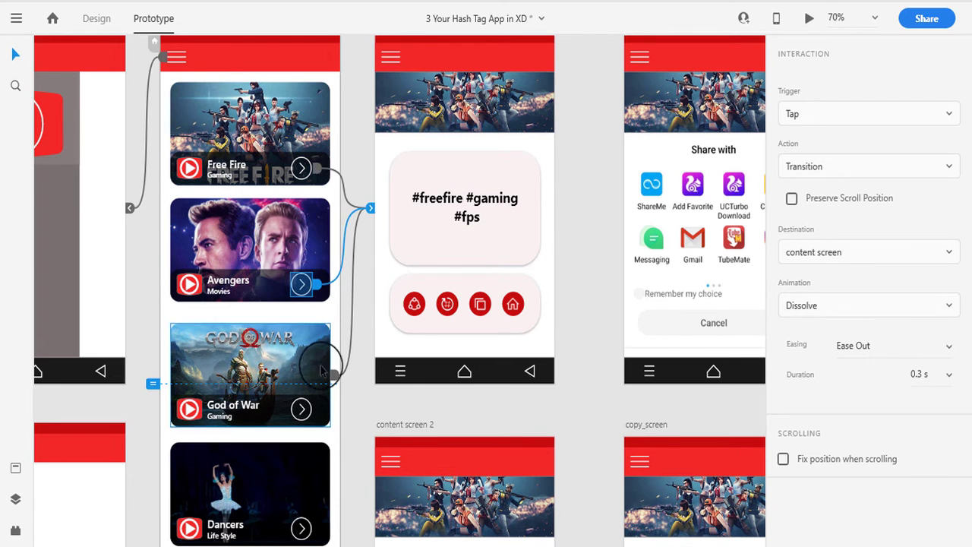
{"action": "scroll", "coordinate": [315, 285], "scroll_direction": "up", "scroll_amount": 1}
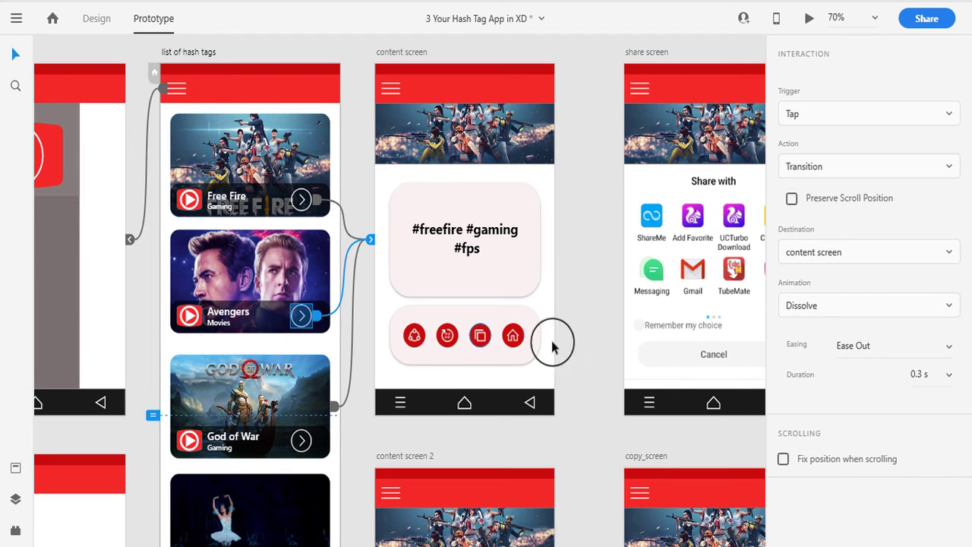
{"action": "left_click", "coordinate": [580, 274]}
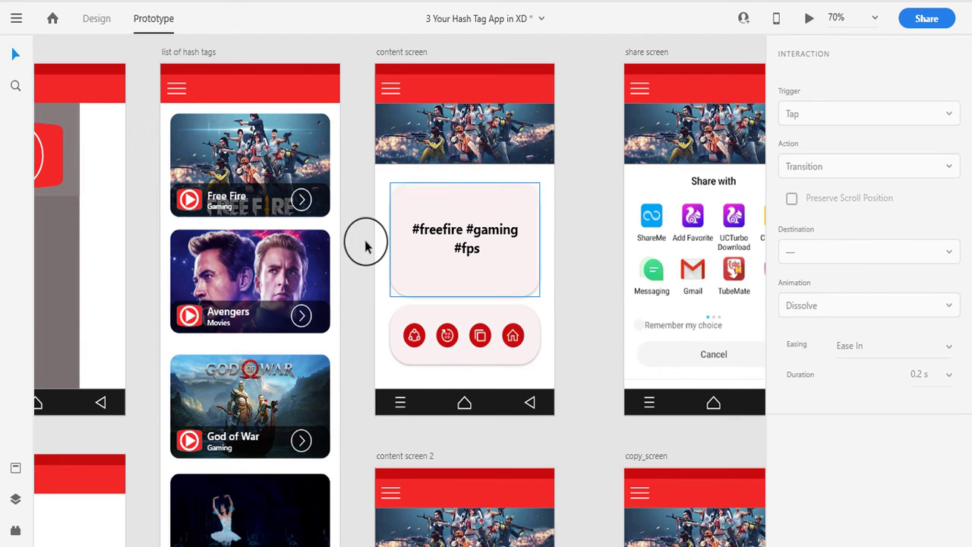
- Link the content screen's hamburger icon back to main_screen and select the main_screen artboard
{"action": "left_click", "coordinate": [392, 88]}
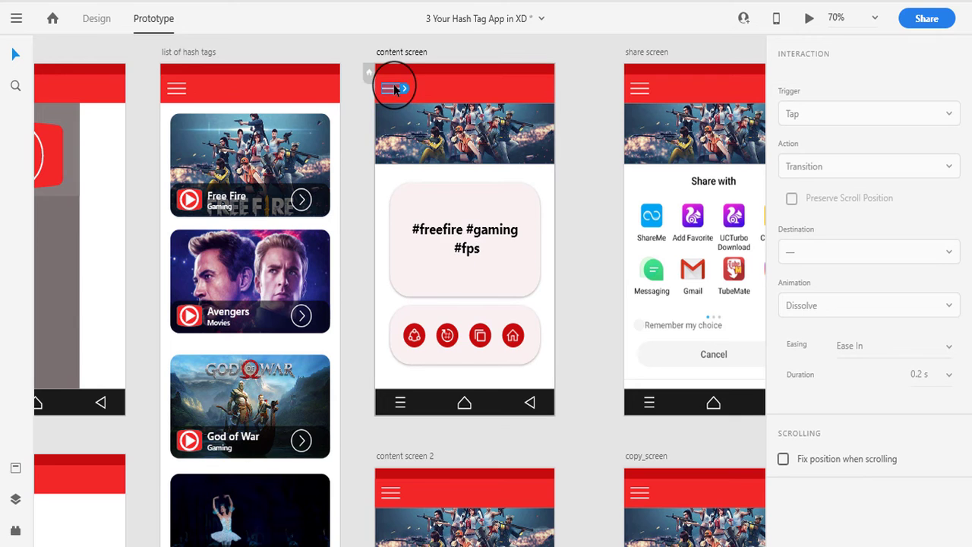
{"action": "scroll", "coordinate": [344, 156], "scroll_direction": "down", "scroll_amount": 1}
{"action": "scroll", "coordinate": [345, 152], "scroll_direction": "down", "scroll_amount": 1}
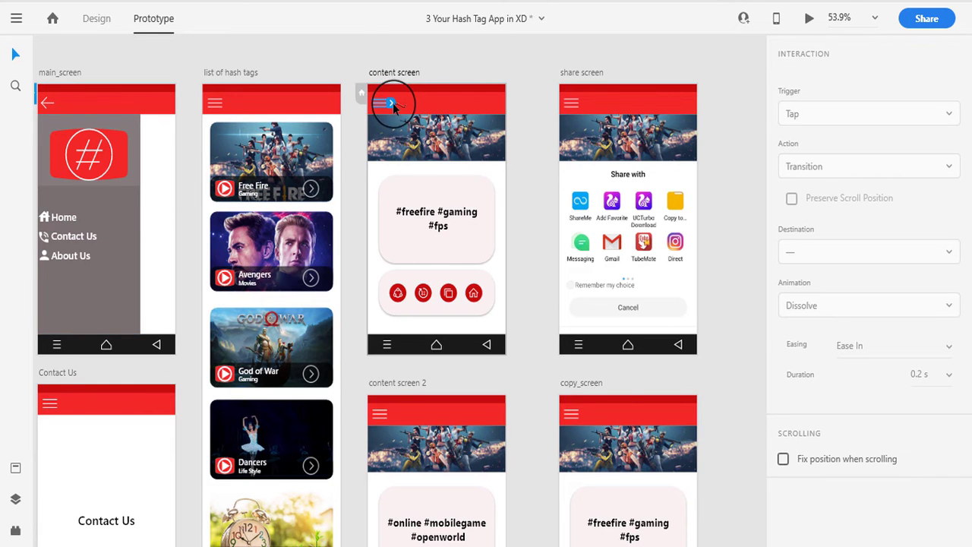
{"action": "mouse_move", "coordinate": [391, 104]}
{"action": "left_mouse_down"}
{"action": "mouse_move", "coordinate": [73, 312]}
{"action": "mouse_move", "coordinate": [81, 321]}
{"action": "left_mouse_up"}
{"action": "scroll", "coordinate": [347, 230], "scroll_direction": "down", "scroll_amount": 2}
{"action": "scroll", "coordinate": [354, 228], "scroll_direction": "down", "scroll_amount": 2}
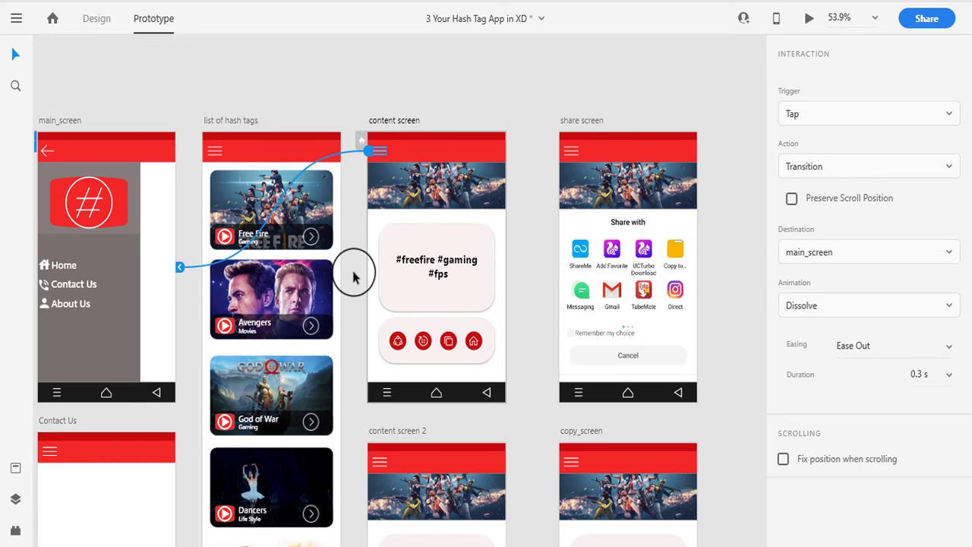
{"action": "left_click", "coordinate": [65, 121]}
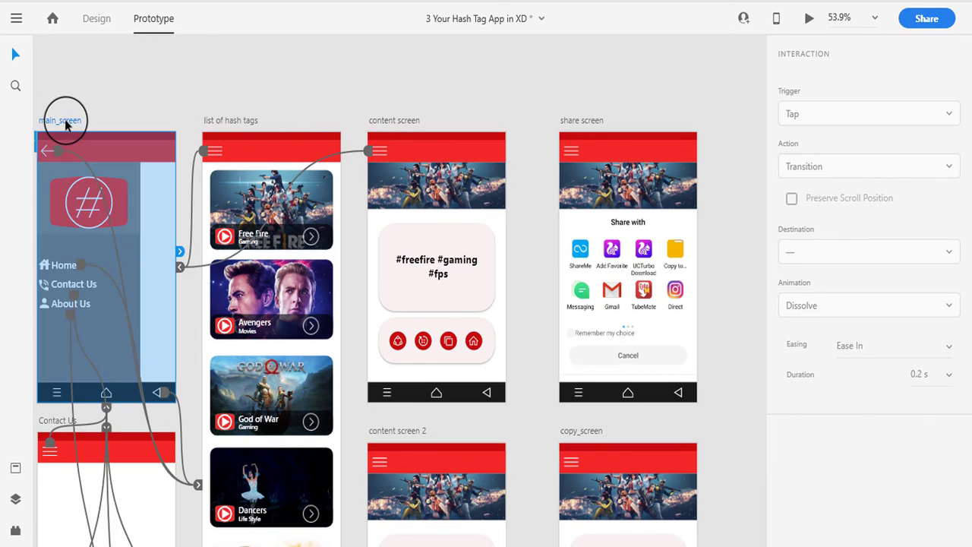
{"action": "scroll", "coordinate": [144, 110], "scroll_direction": "left", "scroll_amount": 3}
{"action": "scroll", "coordinate": [274, 107], "scroll_direction": "right", "scroll_amount": 1}
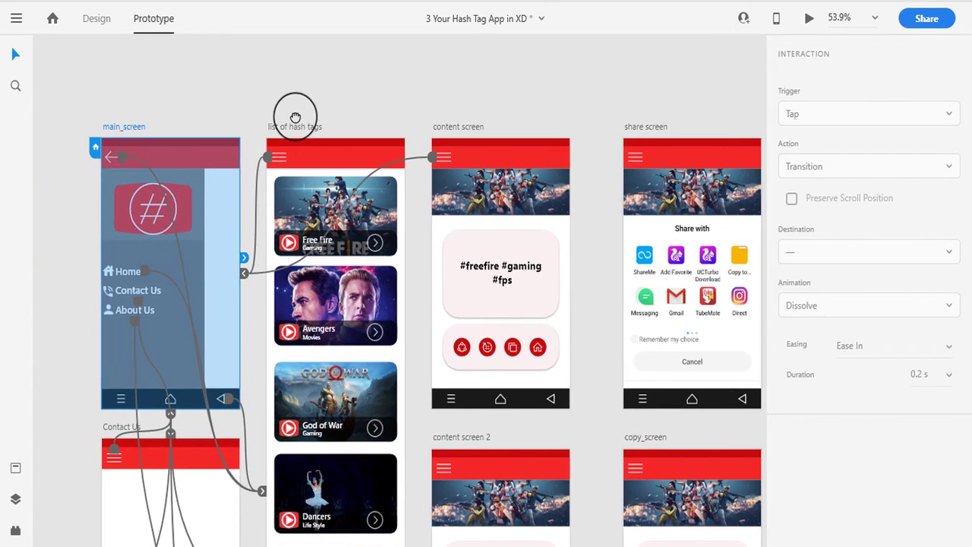
- Preview the prototype: tap Home, open the Free Fire card, open the side menu, then close the preview
{"action": "left_click", "coordinate": [808, 23]}
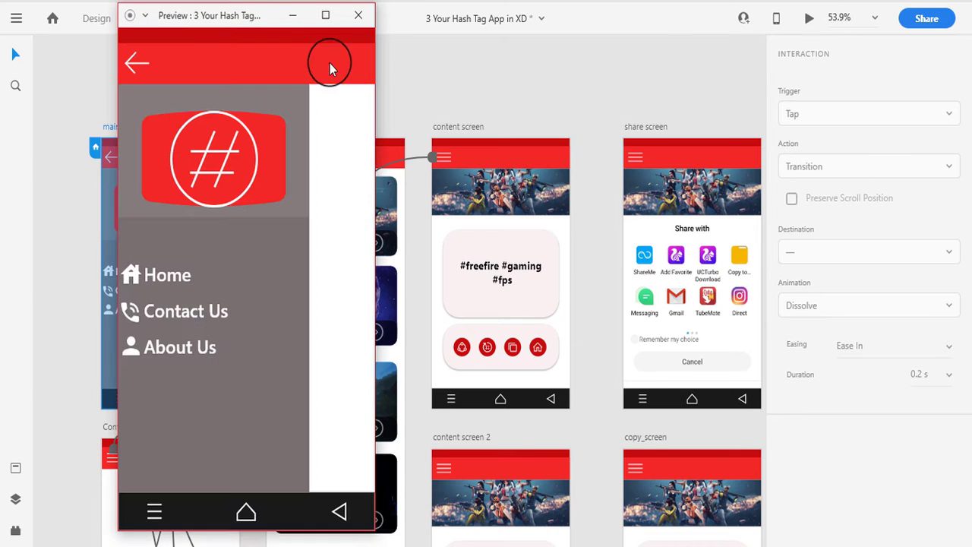
{"action": "left_click_drag", "start_coordinate": [259, 23], "coordinate": [477, 34]}
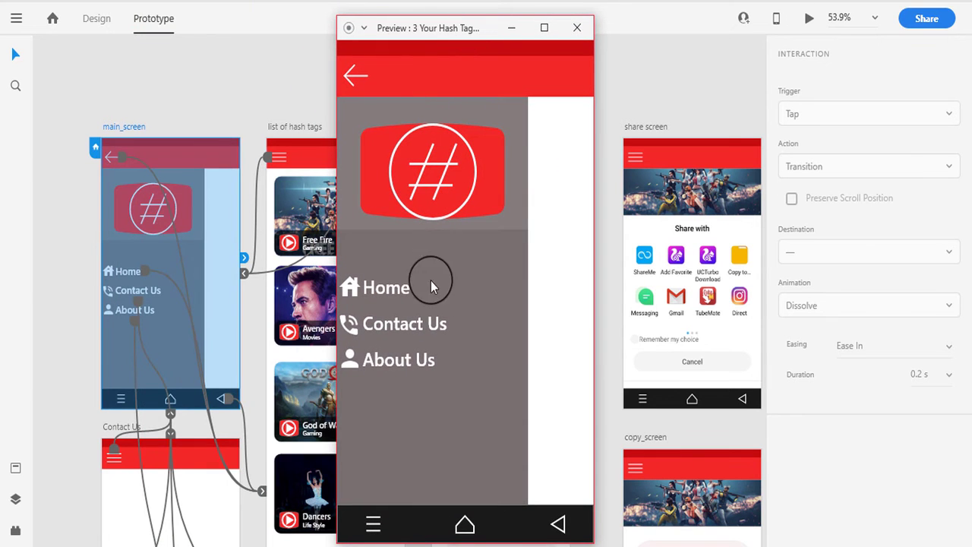
{"action": "left_click", "coordinate": [388, 290]}
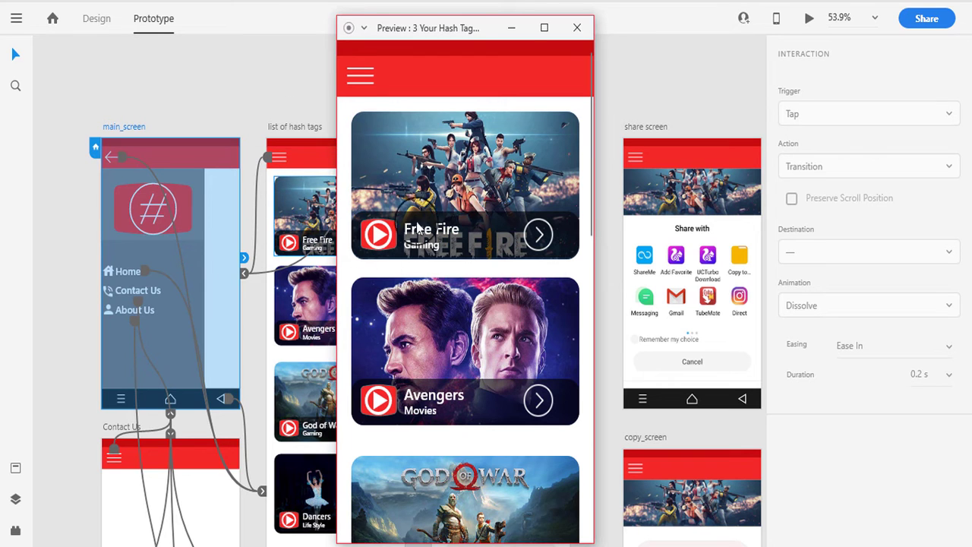
{"action": "left_click", "coordinate": [538, 237]}
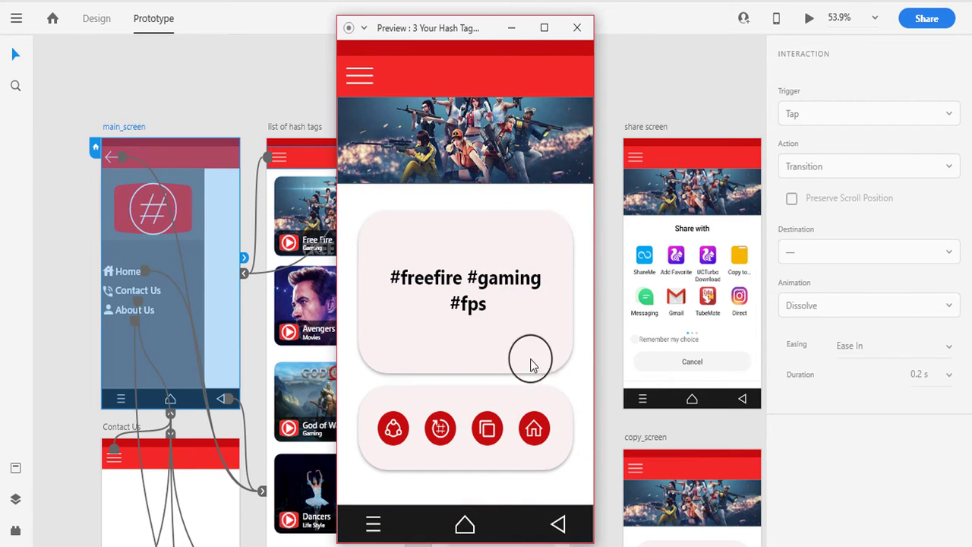
{"action": "left_click", "coordinate": [360, 79]}
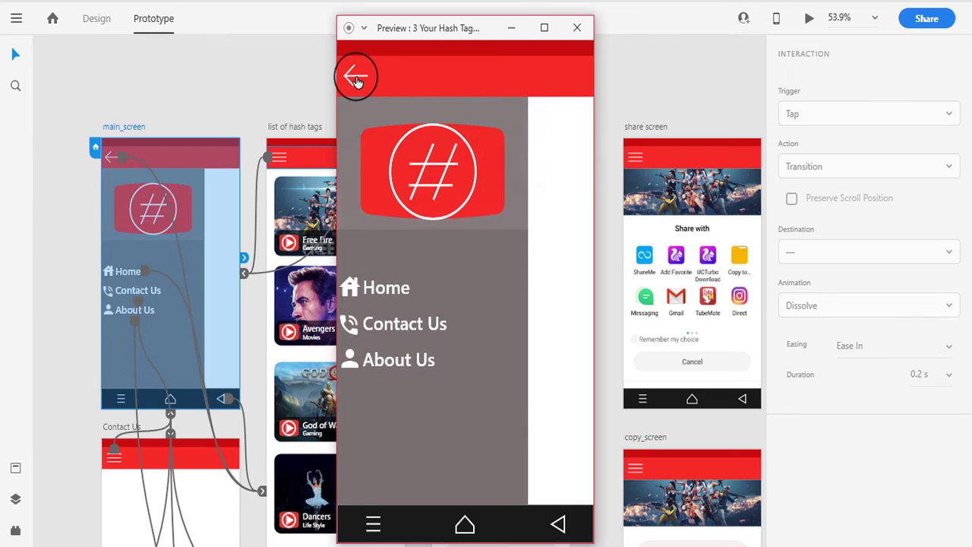
{"action": "left_click", "coordinate": [577, 28]}
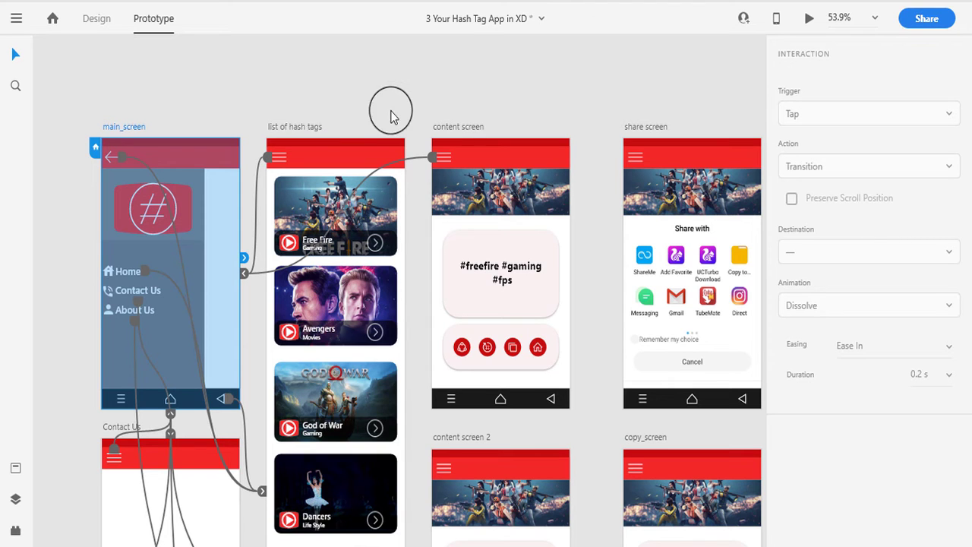
- Set list of hash tags as the home screen, preview it and scroll its list
{"action": "left_click", "coordinate": [286, 131]}
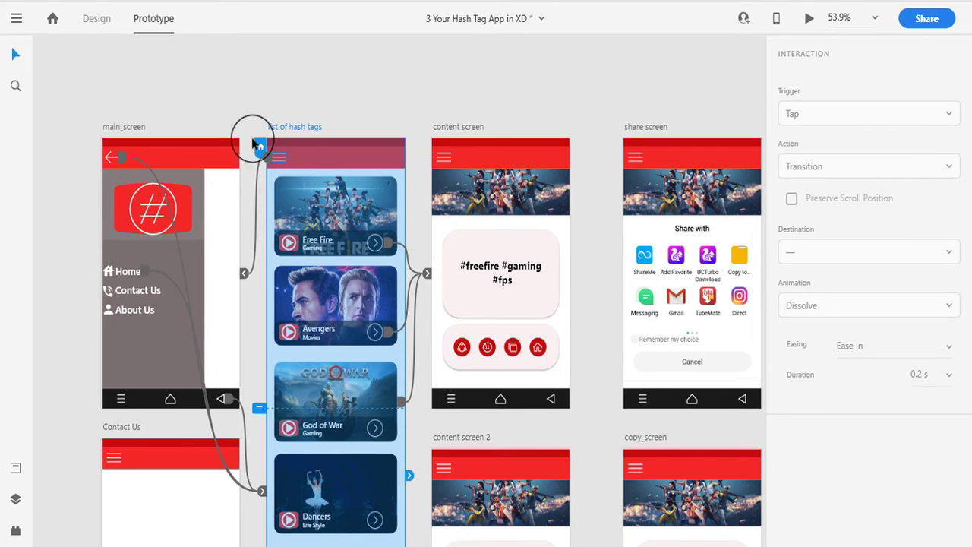
{"action": "scroll", "coordinate": [317, 108], "scroll_direction": "down", "scroll_amount": 1}
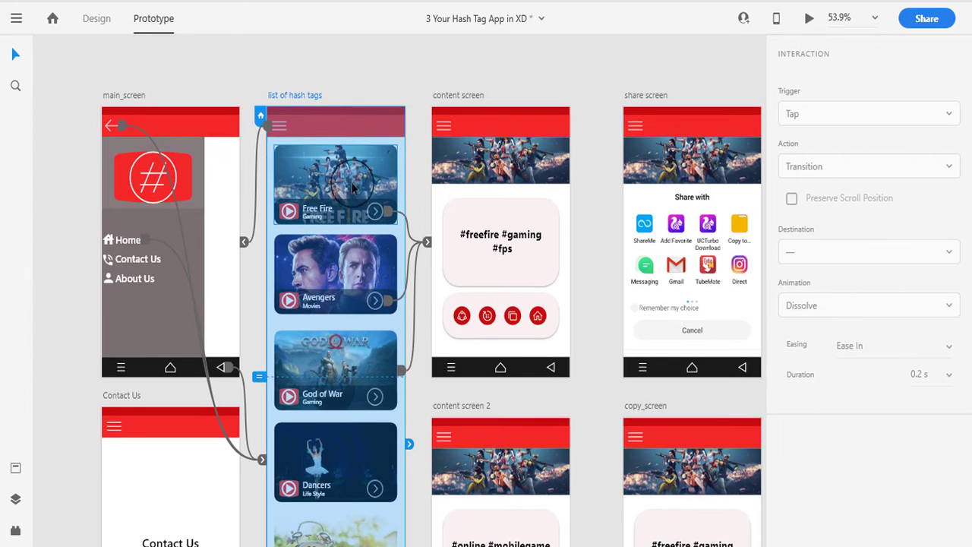
{"action": "left_click", "coordinate": [808, 18]}
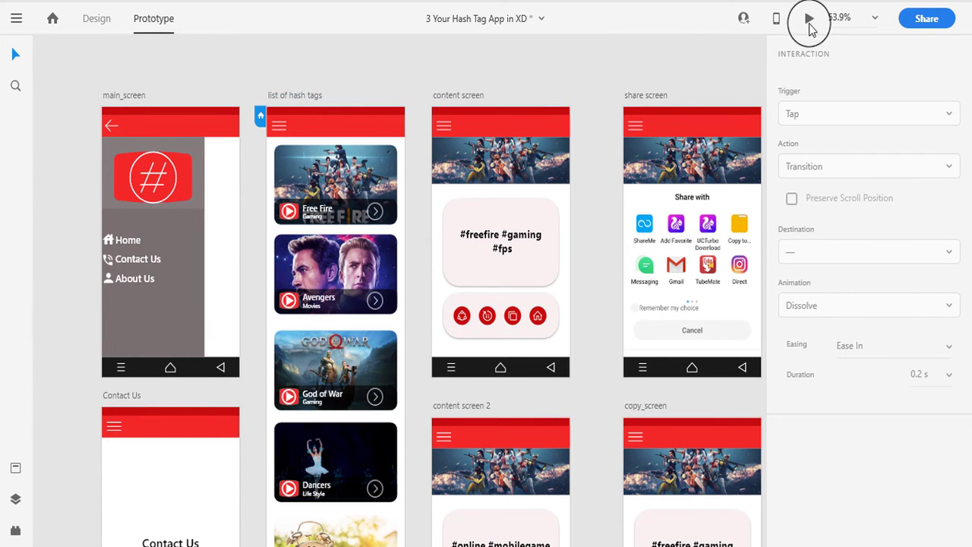
{"action": "left_click_drag", "start_coordinate": [218, 17], "coordinate": [413, 17]}
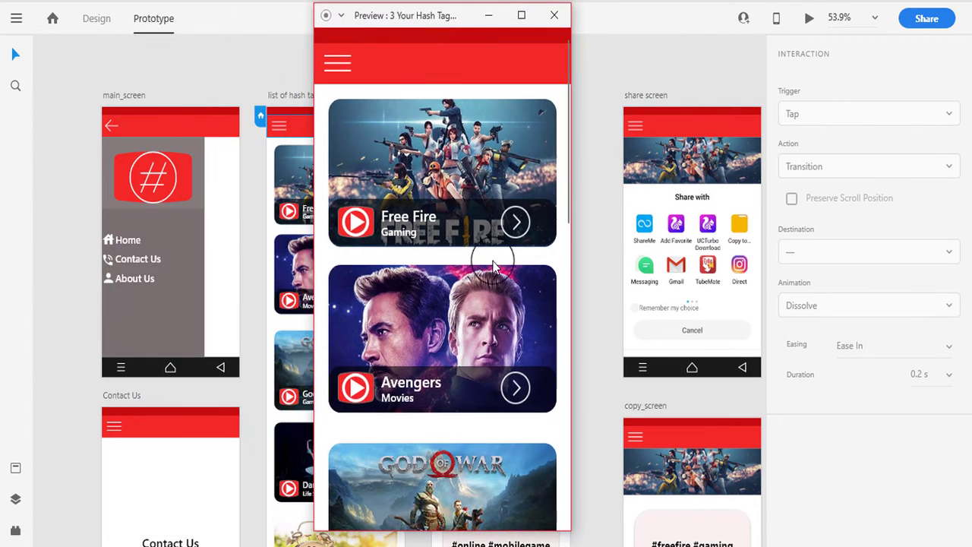
{"action": "scroll", "coordinate": [494, 288], "scroll_direction": "down", "scroll_amount": 10}
{"action": "scroll", "coordinate": [483, 389], "scroll_direction": "down", "scroll_amount": 3}
{"action": "scroll", "coordinate": [483, 387], "scroll_direction": "up", "scroll_amount": 10}
{"action": "scroll", "coordinate": [484, 387], "scroll_direction": "up", "scroll_amount": 2}
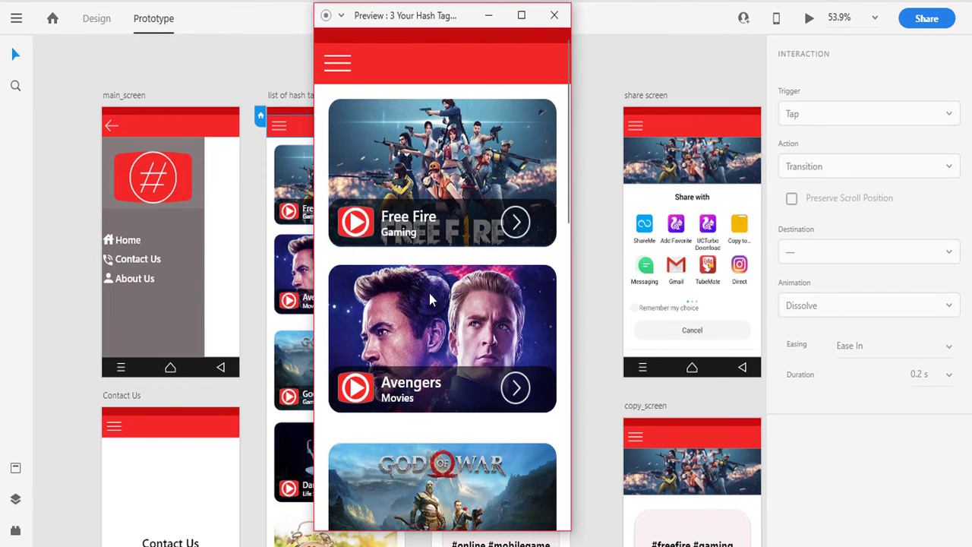
- In preview, open the side menu, tap Home, and scroll the game list again
{"action": "left_click", "coordinate": [339, 63]}
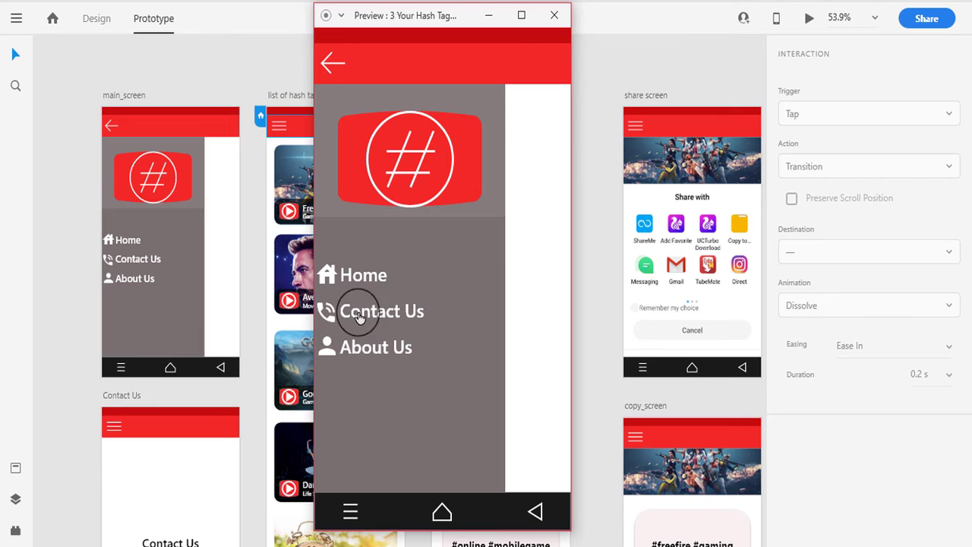
{"action": "left_click", "coordinate": [365, 279]}
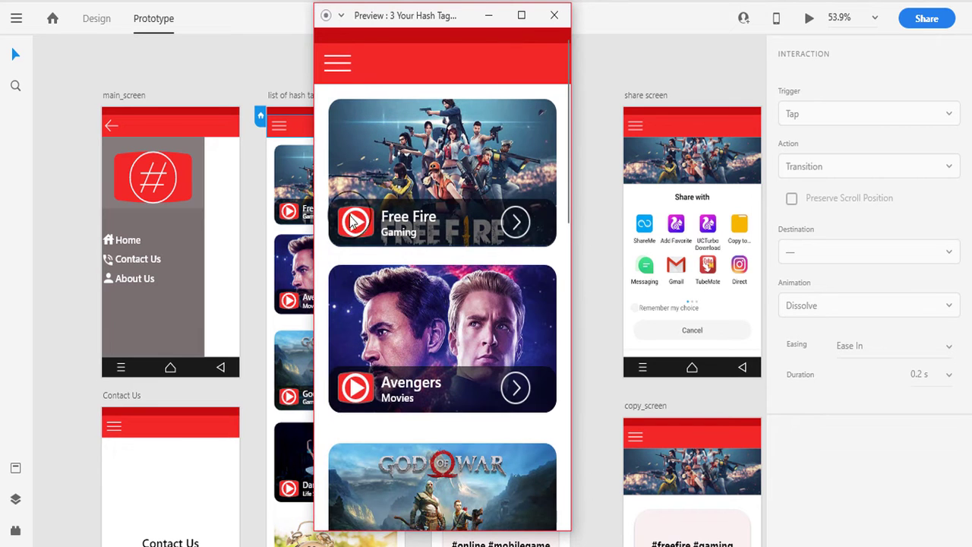
{"action": "scroll", "coordinate": [479, 381], "scroll_direction": "down", "scroll_amount": 5}
{"action": "scroll", "coordinate": [483, 382], "scroll_direction": "down", "scroll_amount": 3}
{"action": "scroll", "coordinate": [478, 399], "scroll_direction": "down", "scroll_amount": 1}
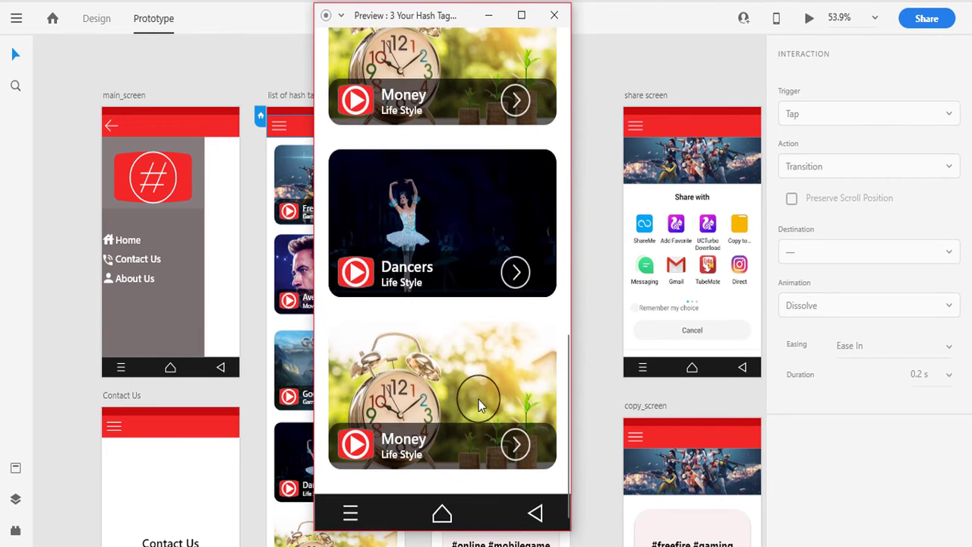
{"action": "scroll", "coordinate": [510, 439], "scroll_direction": "up", "scroll_amount": 3}
{"action": "scroll", "coordinate": [534, 259], "scroll_direction": "up", "scroll_amount": 5}
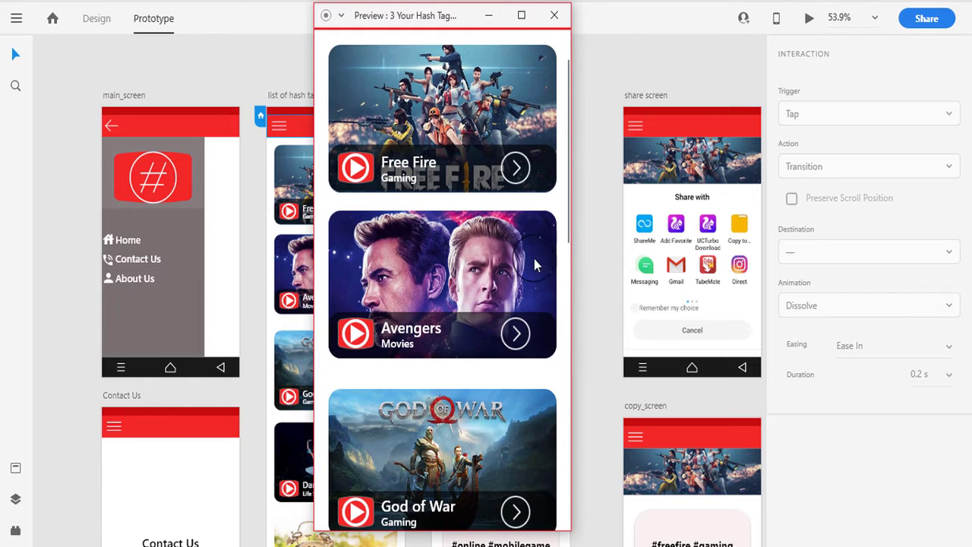
- Open the Free Fire hashtag screen, round-trip through the side menu, then close preview
{"action": "left_click", "coordinate": [520, 173]}
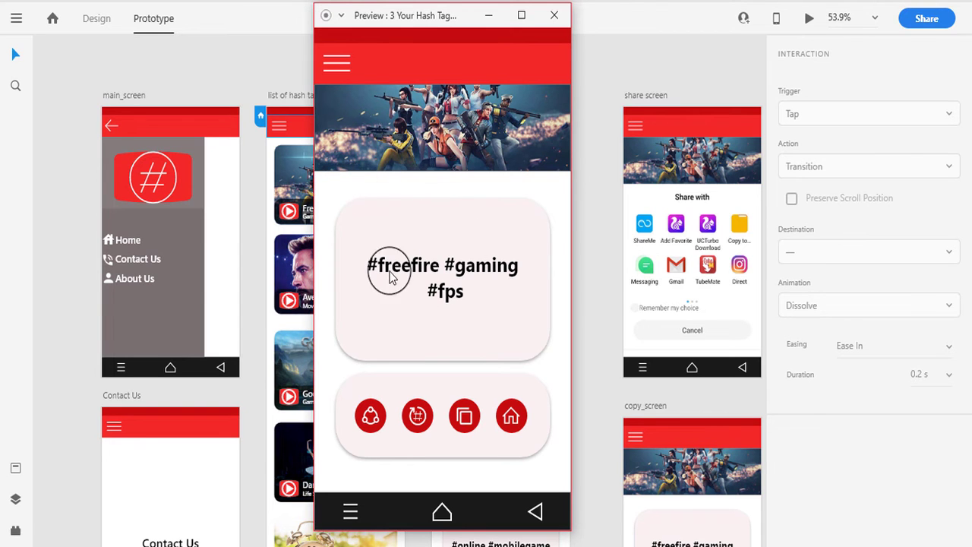
{"action": "left_click", "coordinate": [352, 74]}
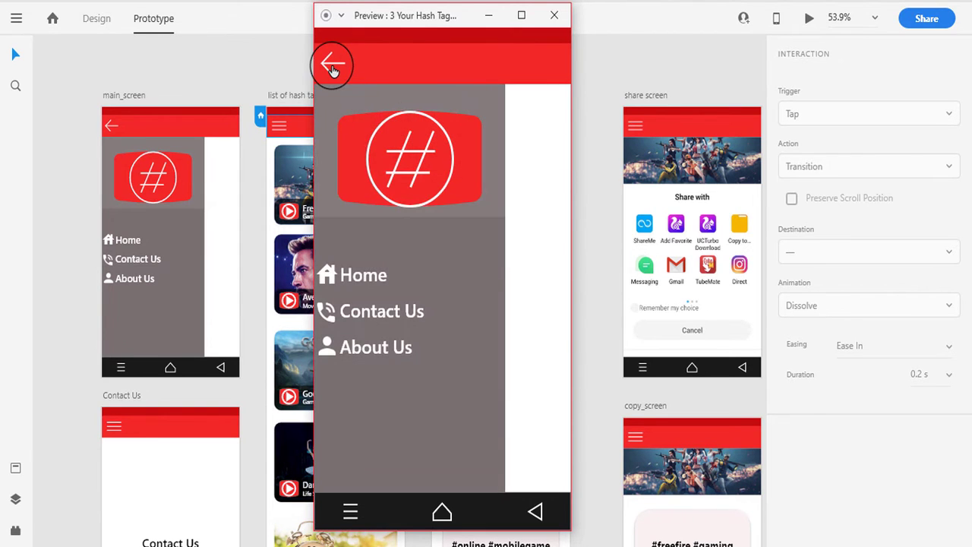
{"action": "left_click", "coordinate": [331, 67]}
{"action": "left_click", "coordinate": [515, 224]}
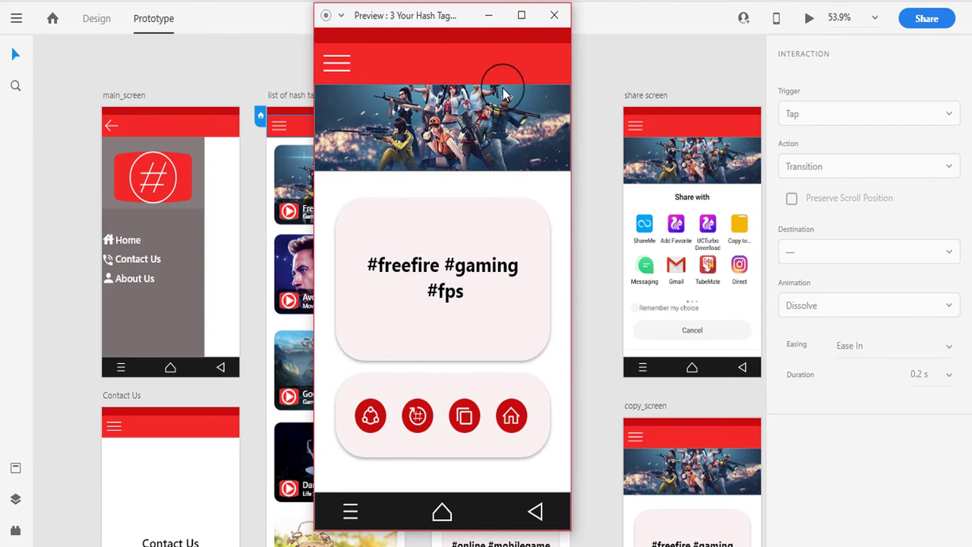
{"action": "left_click", "coordinate": [554, 17]}
{"action": "scroll", "coordinate": [566, 108], "scroll_direction": "right", "scroll_amount": 3}
- Link the content screen's home icon to list of hash tags
{"action": "scroll", "coordinate": [427, 184], "scroll_direction": "down", "scroll_amount": 2}
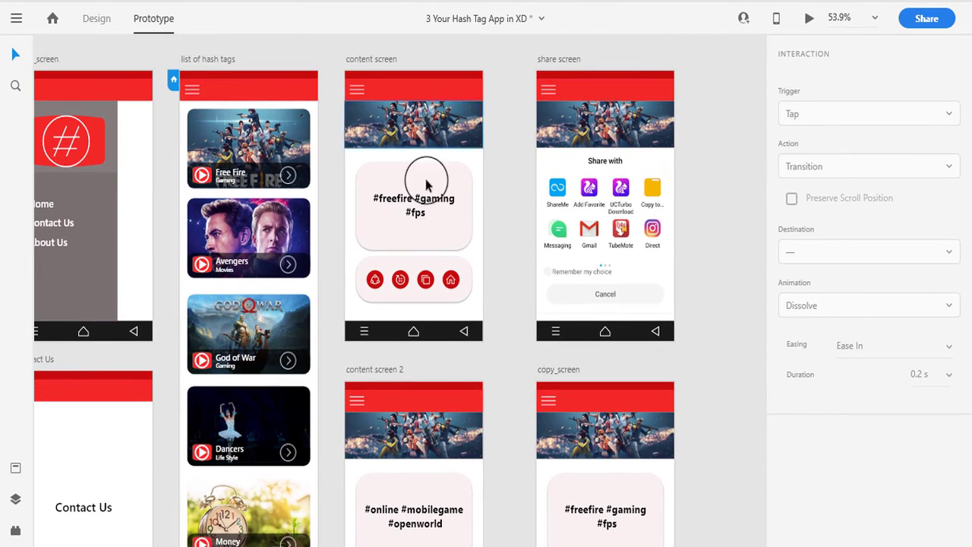
{"action": "left_click", "coordinate": [451, 279]}
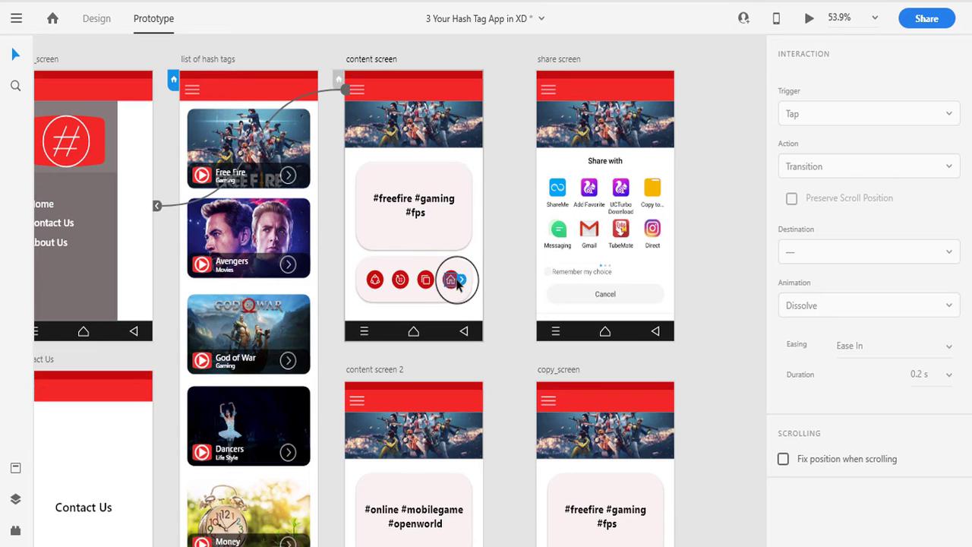
{"action": "mouse_move", "coordinate": [460, 280]}
{"action": "left_mouse_down"}
{"action": "mouse_move", "coordinate": [305, 208]}
{"action": "mouse_move", "coordinate": [307, 198]}
{"action": "left_mouse_up"}
- Link the content screen's copy icon to copy_screen
{"action": "left_click", "coordinate": [456, 300]}
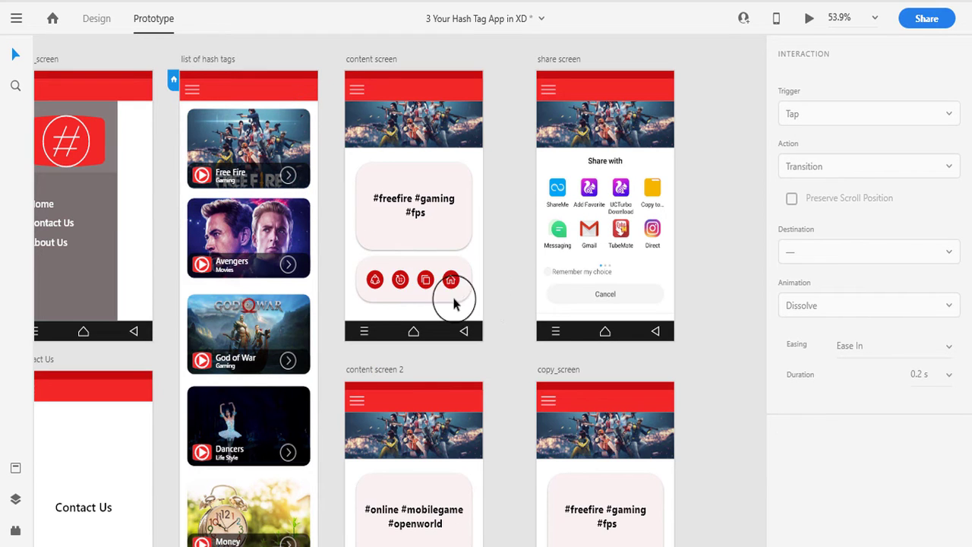
{"action": "left_click", "coordinate": [426, 279]}
{"action": "left_click_drag", "start_coordinate": [436, 279], "coordinate": [478, 281]}
{"action": "scroll", "coordinate": [478, 281], "scroll_direction": "down", "scroll_amount": 2}
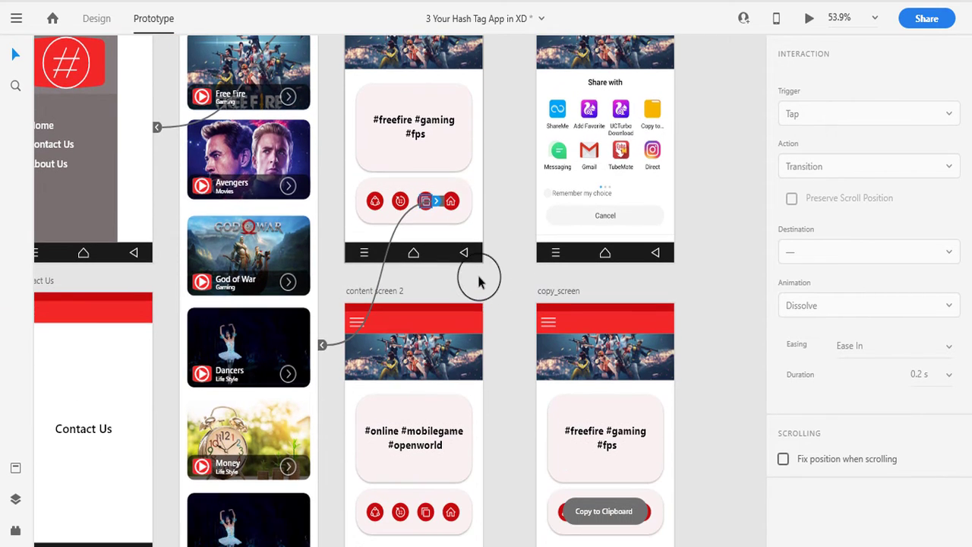
{"action": "left_click", "coordinate": [427, 203]}
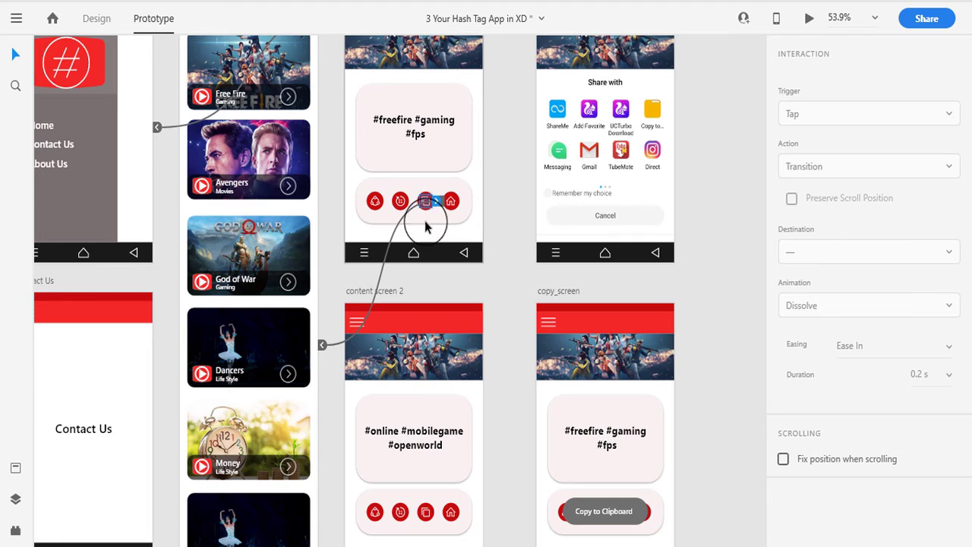
{"action": "left_click", "coordinate": [437, 203]}
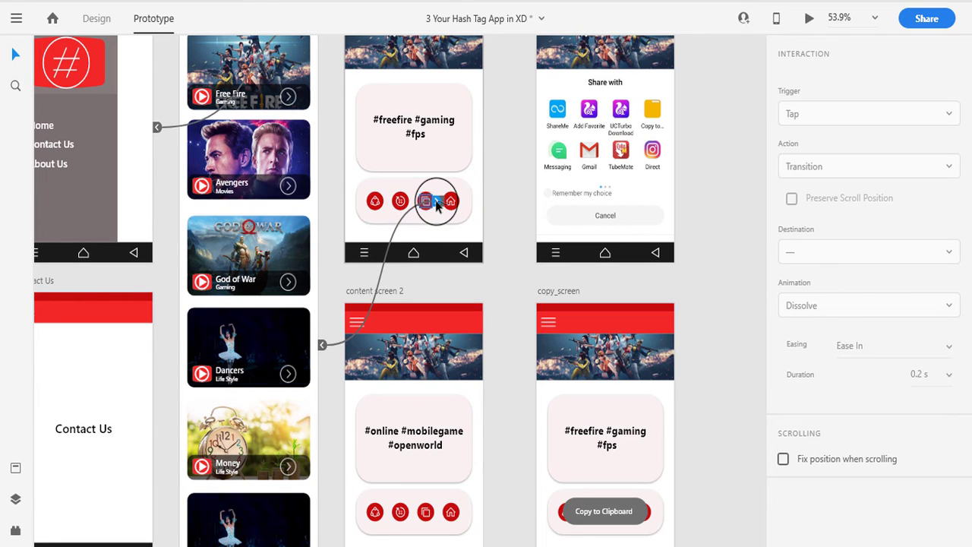
{"action": "left_click_drag", "start_coordinate": [436, 203], "coordinate": [564, 363]}
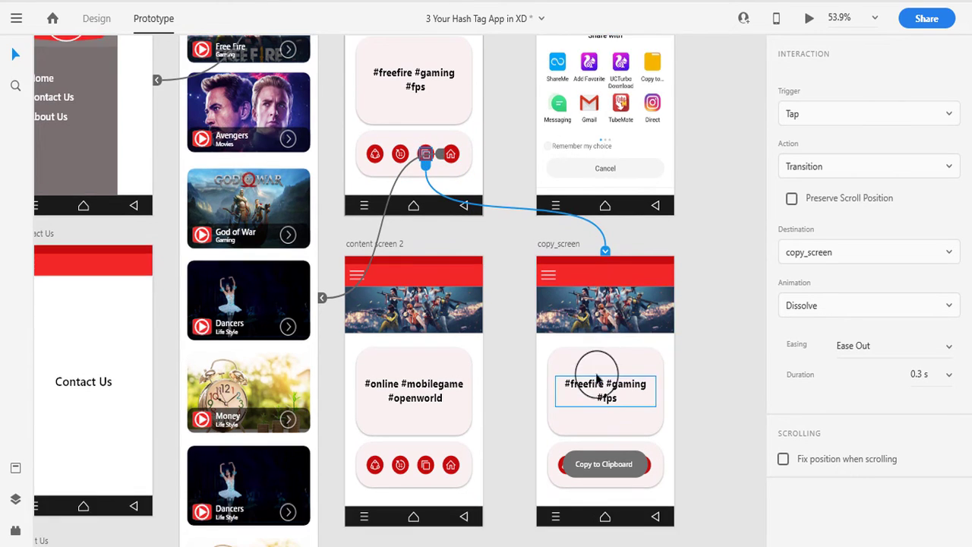
- Link copy_screen's back button to content screen
{"action": "scroll", "coordinate": [585, 358], "scroll_direction": "down", "scroll_amount": 1}
{"action": "left_click", "coordinate": [657, 516]}
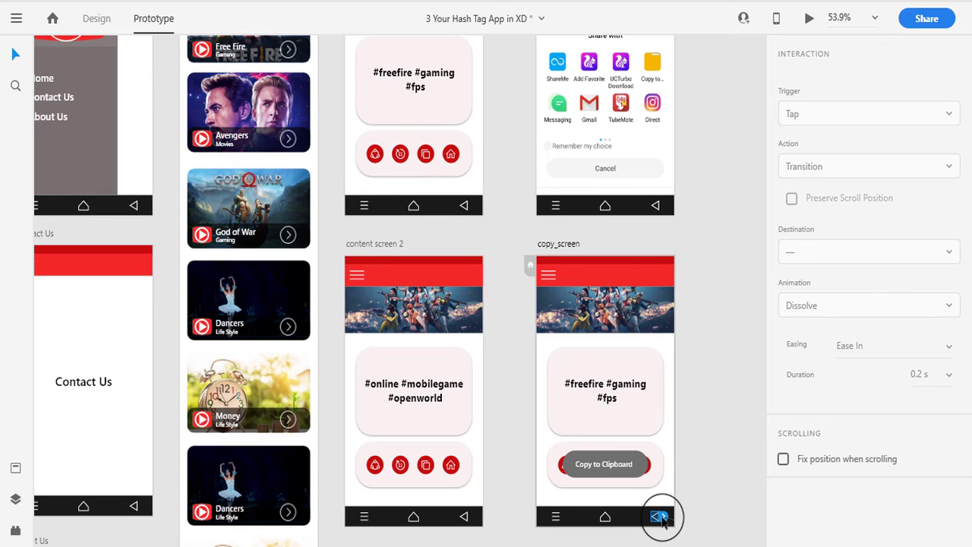
{"action": "left_click_drag", "start_coordinate": [661, 518], "coordinate": [460, 178]}
{"action": "scroll", "coordinate": [460, 186], "scroll_direction": "up", "scroll_amount": 1}
{"action": "scroll", "coordinate": [461, 201], "scroll_direction": "up", "scroll_amount": 3}
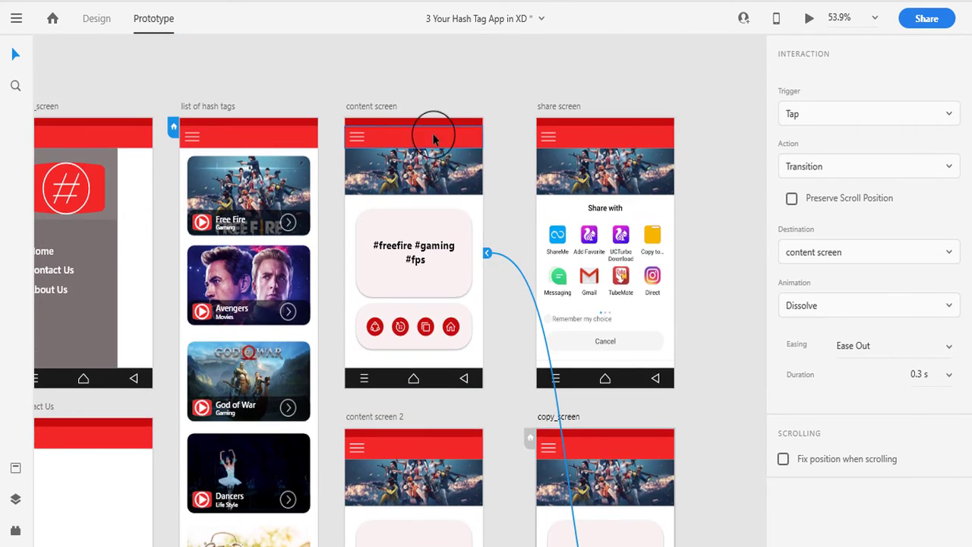
- Link the second icon on content screen to content screen 2
{"action": "left_click", "coordinate": [400, 326]}
{"action": "scroll", "coordinate": [405, 309], "scroll_direction": "down", "scroll_amount": 1}
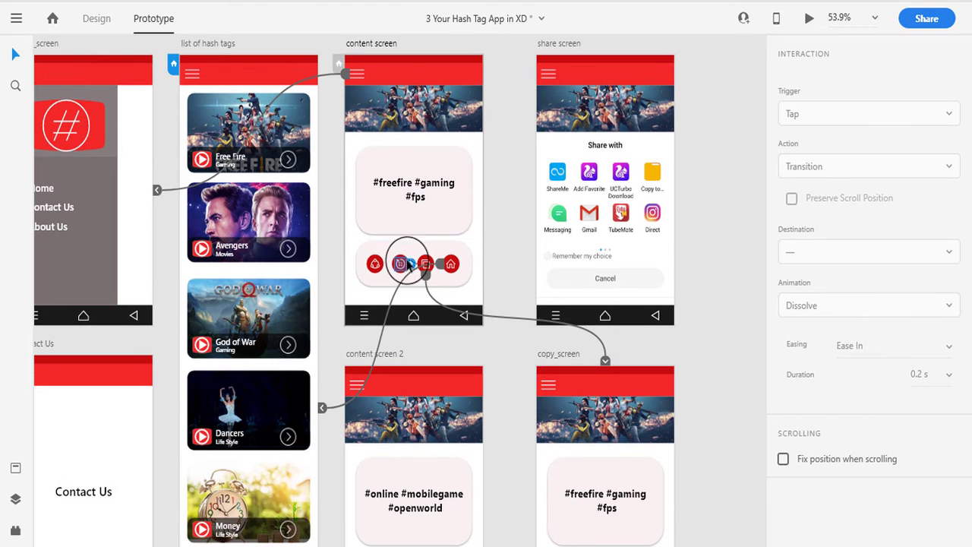
{"action": "left_click_drag", "start_coordinate": [412, 265], "coordinate": [409, 472]}
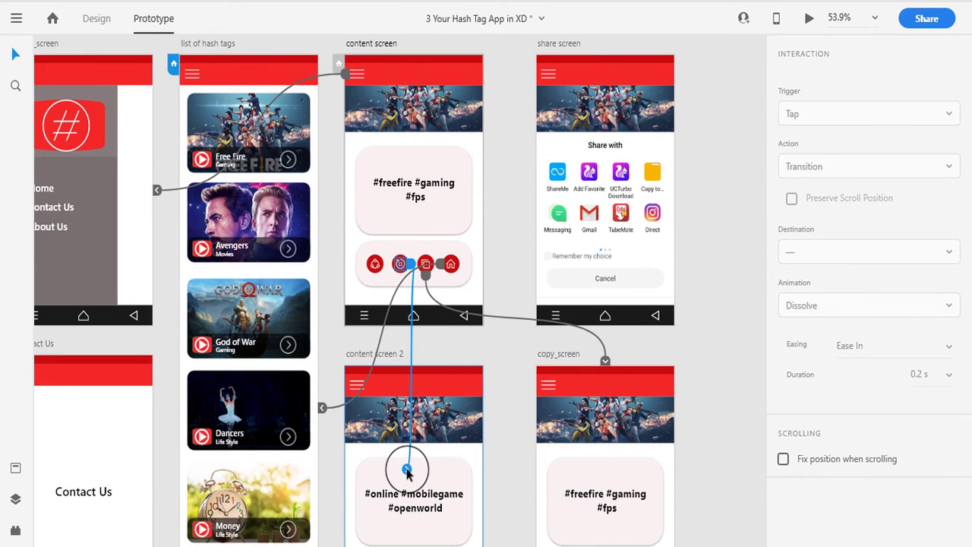
- Link content screen 2's back button back to content screen
{"action": "scroll", "coordinate": [408, 473], "scroll_direction": "down", "scroll_amount": 3}
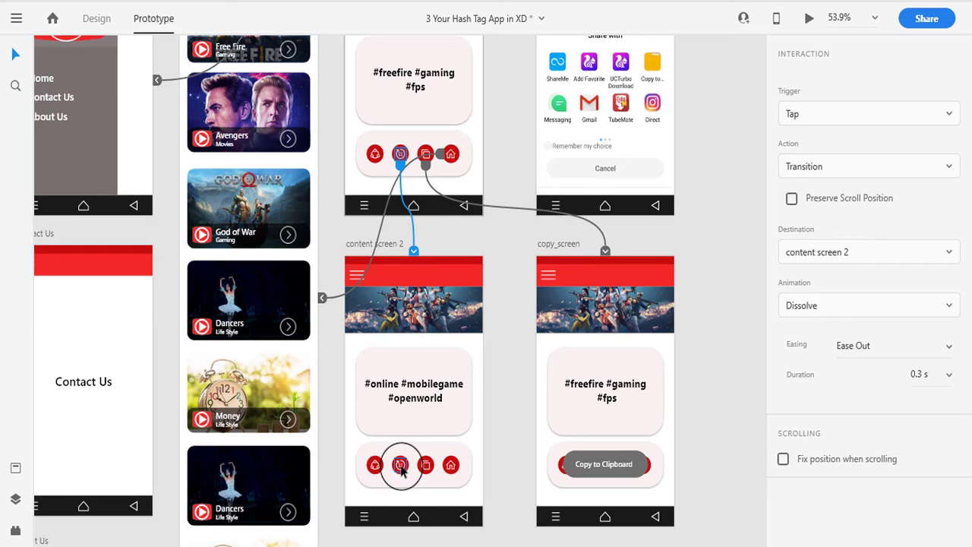
{"action": "left_click", "coordinate": [465, 517]}
{"action": "left_click_drag", "start_coordinate": [468, 516], "coordinate": [397, 173]}
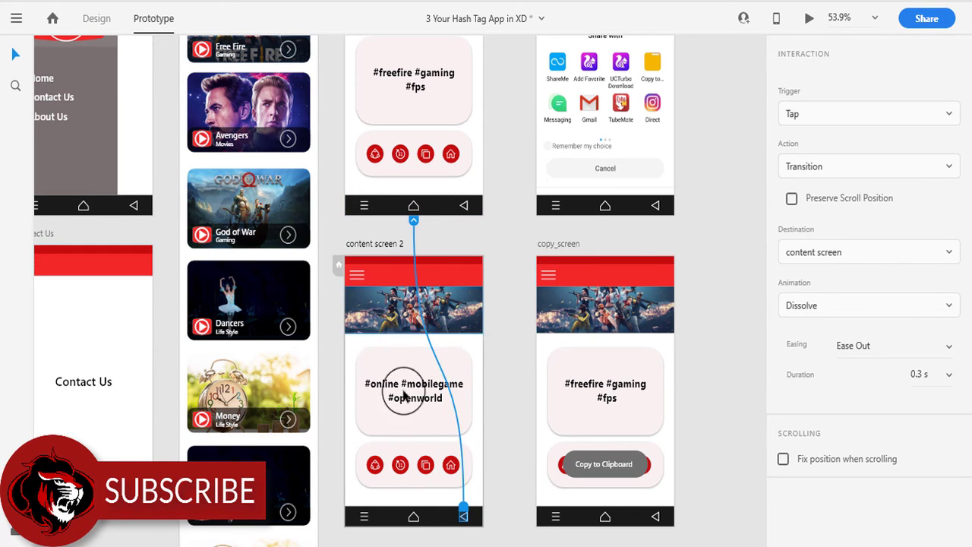
{"action": "scroll", "coordinate": [430, 411], "scroll_direction": "up", "scroll_amount": 1}
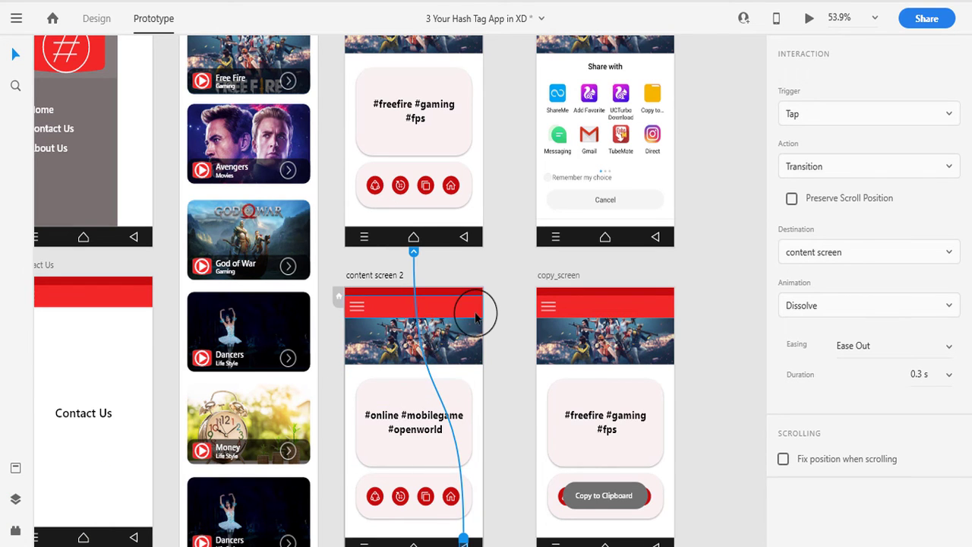
{"action": "scroll", "coordinate": [482, 304], "scroll_direction": "down", "scroll_amount": 1}
{"action": "scroll", "coordinate": [505, 286], "scroll_direction": "down", "scroll_amount": 1}
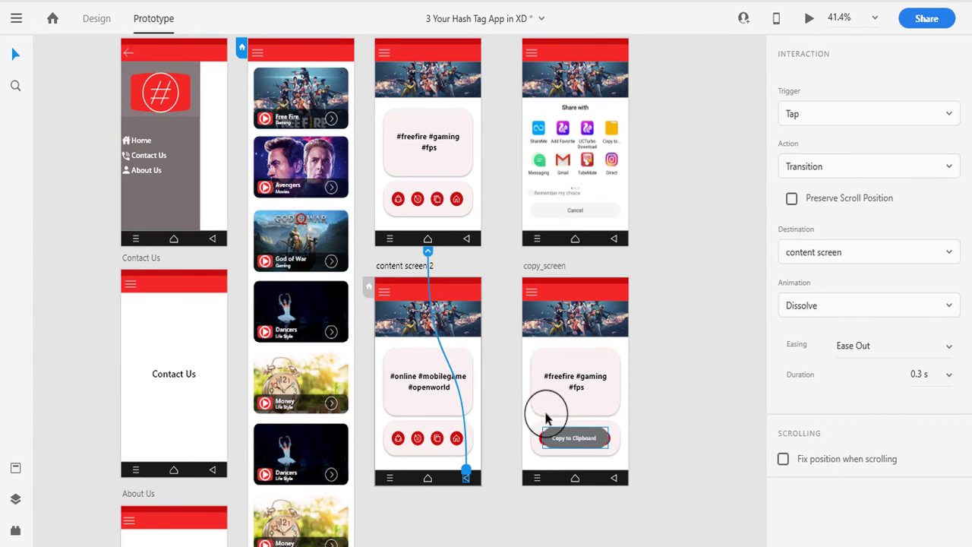
- Link the menu icons on copy_screen and content screen 2 to main_screen
{"action": "left_click", "coordinate": [530, 295]}
{"action": "mouse_move", "coordinate": [540, 292]}
{"action": "left_mouse_down"}
{"action": "mouse_move", "coordinate": [306, 184]}
{"action": "mouse_move", "coordinate": [178, 177]}
{"action": "left_mouse_up"}
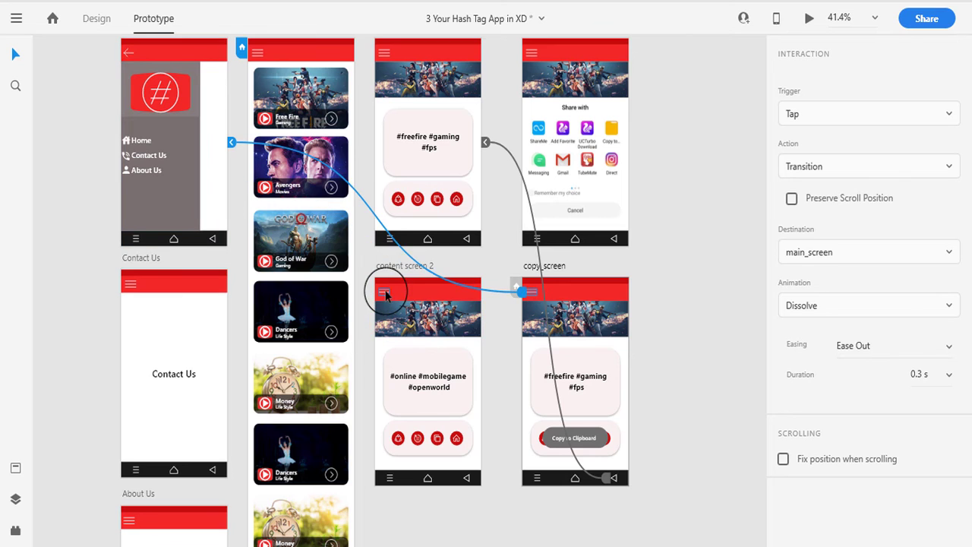
{"action": "left_click", "coordinate": [388, 323]}
{"action": "left_click_drag", "start_coordinate": [393, 293], "coordinate": [139, 174]}
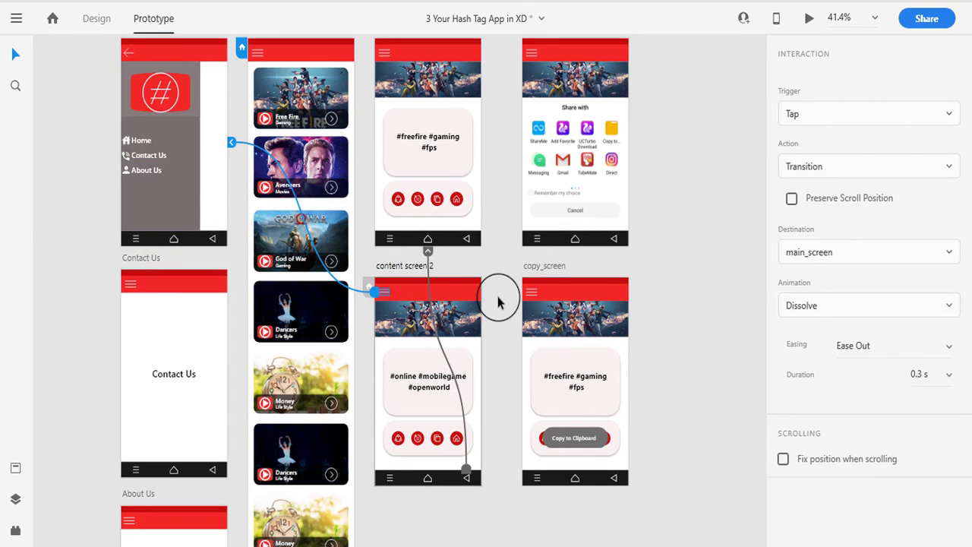
- Check the Copy to Clipboard toast's interaction and both back-button links
{"action": "left_click", "coordinate": [547, 438]}
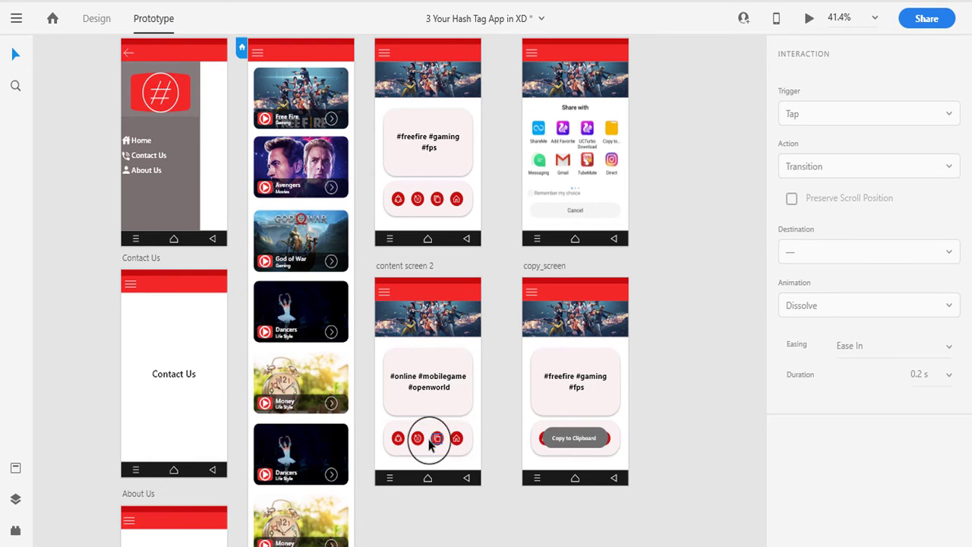
{"action": "scroll", "coordinate": [429, 440], "scroll_direction": "up", "scroll_amount": 1}
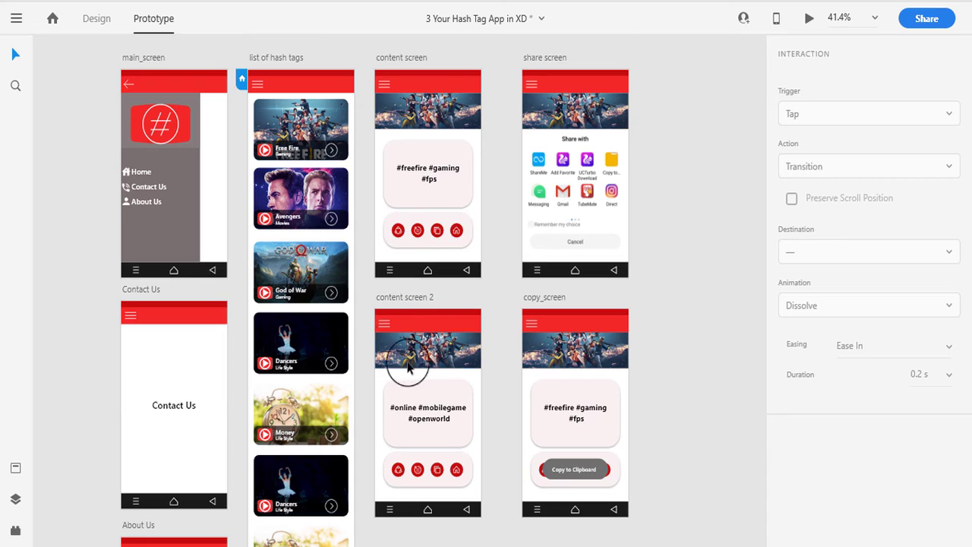
{"action": "left_click", "coordinate": [466, 509]}
{"action": "left_click", "coordinate": [615, 514]}
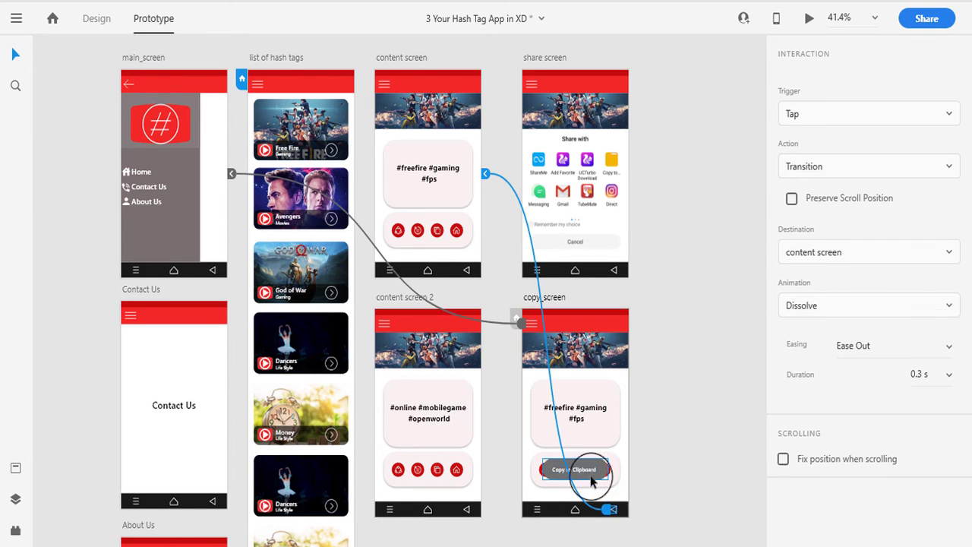
{"action": "left_click", "coordinate": [650, 398]}
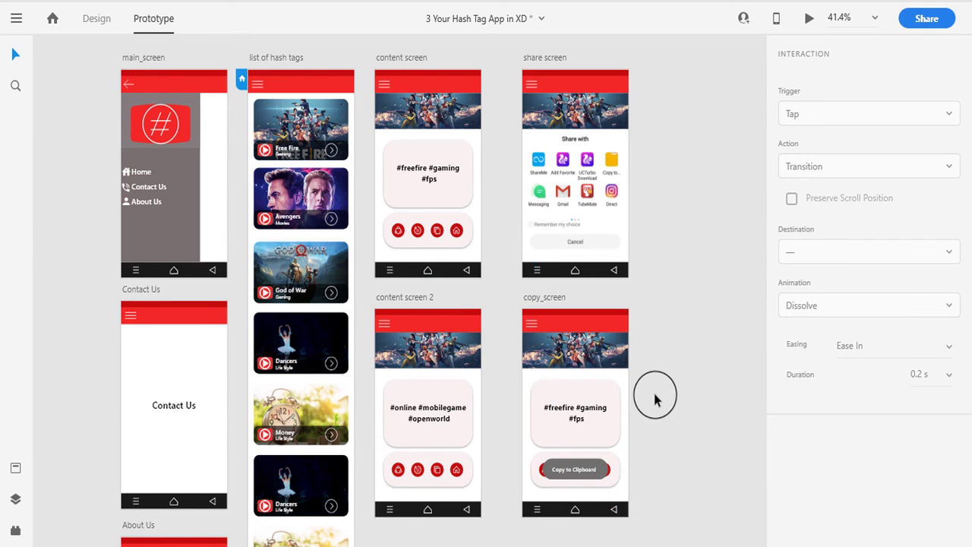
- Link the share icon to share screen, and its back button to content screen
{"action": "left_click", "coordinate": [395, 230]}
{"action": "scroll", "coordinate": [470, 303], "scroll_direction": "up", "scroll_amount": 2}
{"action": "scroll", "coordinate": [489, 345], "scroll_direction": "up", "scroll_amount": 2}
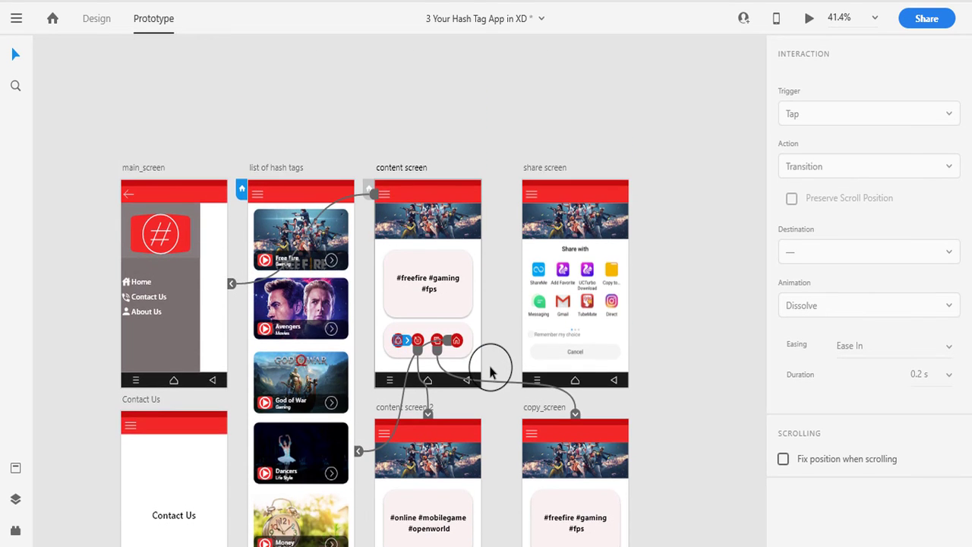
{"action": "scroll", "coordinate": [494, 364], "scroll_direction": "up", "scroll_amount": 2}
{"action": "mouse_move", "coordinate": [392, 299]}
{"action": "left_mouse_down"}
{"action": "mouse_move", "coordinate": [596, 292]}
{"action": "mouse_move", "coordinate": [592, 323]}
{"action": "left_mouse_up"}
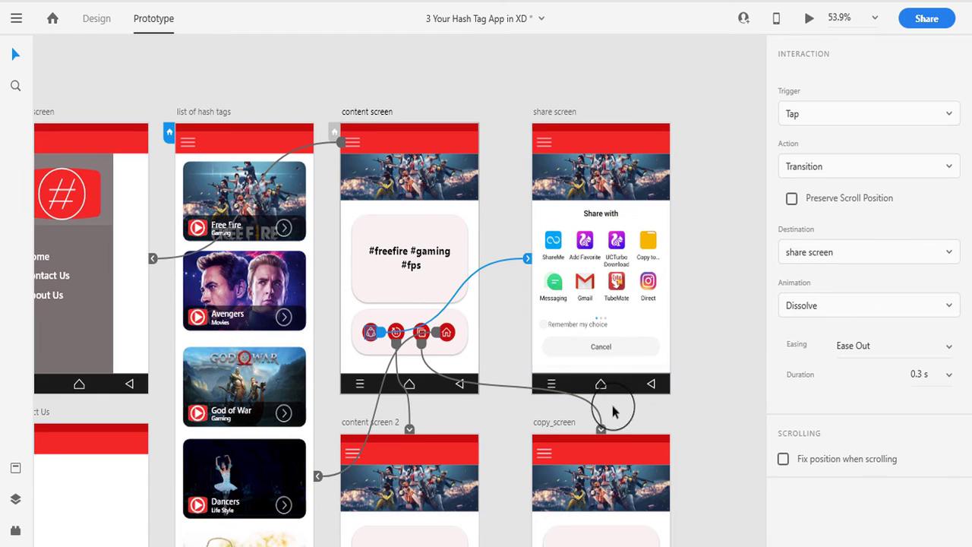
{"action": "left_click", "coordinate": [653, 385]}
{"action": "left_click_drag", "start_coordinate": [658, 386], "coordinate": [464, 299]}
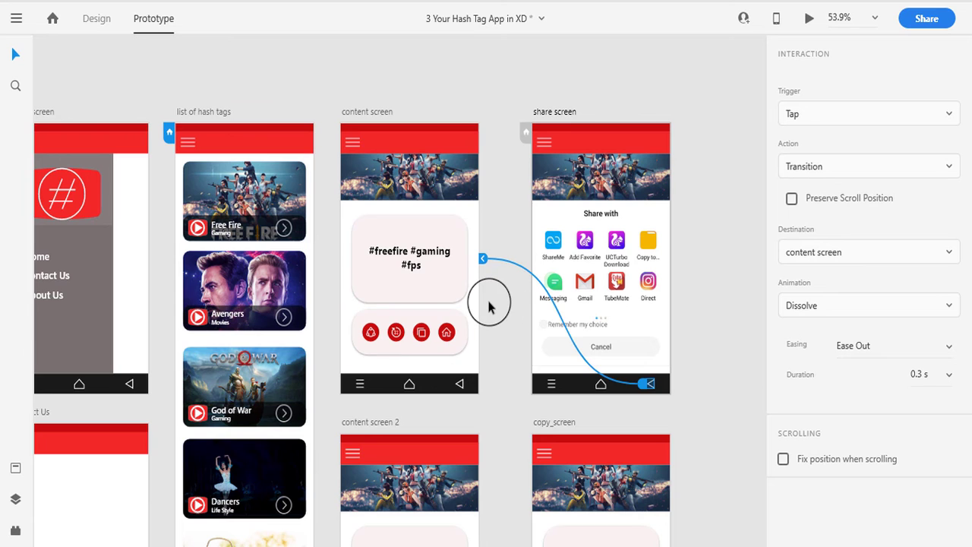
- Zoom out to show all artboards and select the list of hash tags artboard
{"action": "scroll", "coordinate": [488, 307], "scroll_direction": "down", "scroll_amount": 2}
{"action": "scroll", "coordinate": [506, 342], "scroll_direction": "down", "scroll_amount": 2}
{"action": "scroll", "coordinate": [506, 342], "scroll_direction": "down", "scroll_amount": 1}
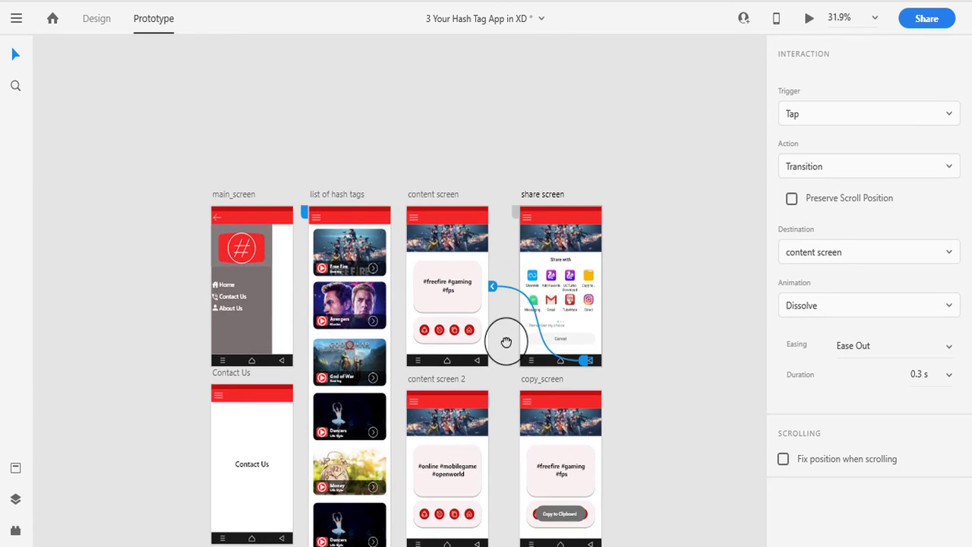
{"action": "scroll", "coordinate": [506, 342], "scroll_direction": "down", "scroll_amount": 2}
{"action": "left_click_drag", "start_coordinate": [492, 320], "coordinate": [492, 308]}
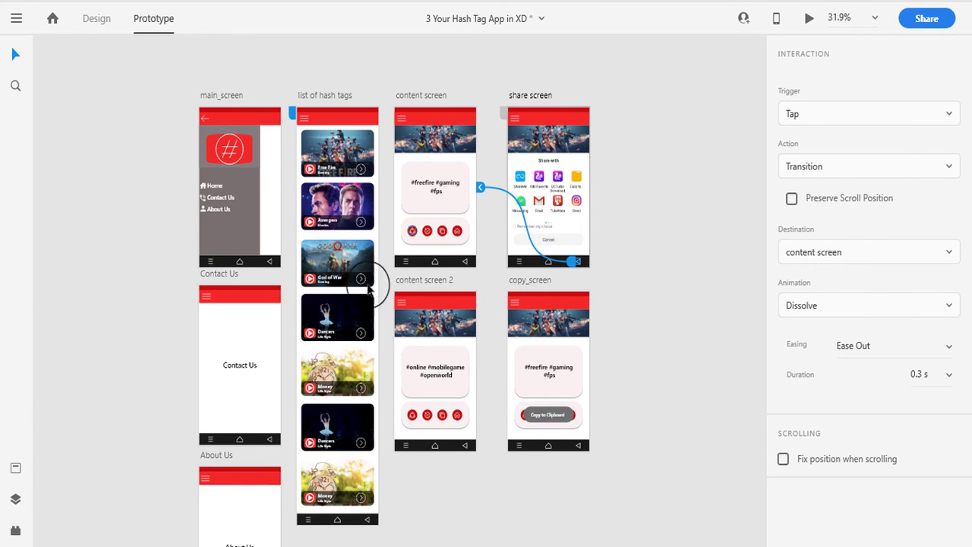
{"action": "left_click", "coordinate": [287, 105]}
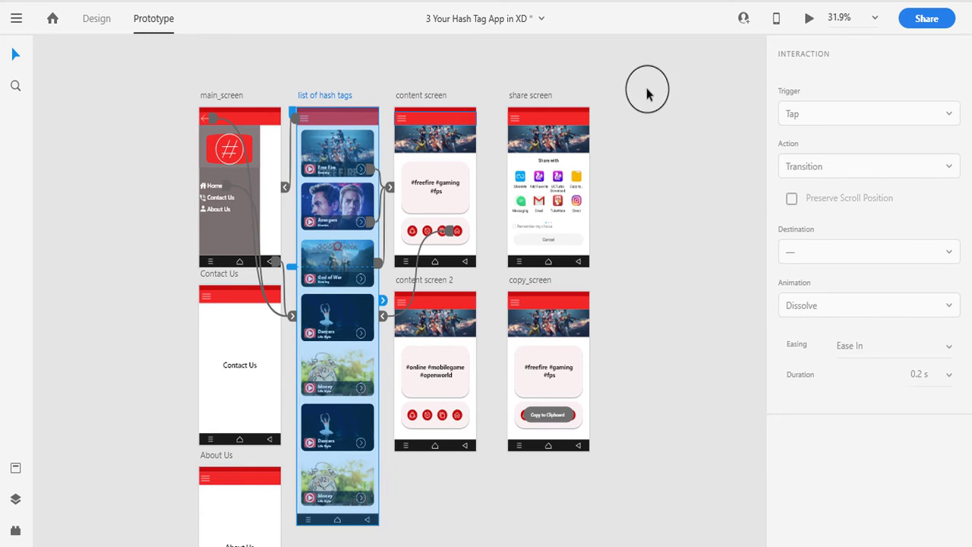
- Preview the prototype from the hashtag list and scroll the list
{"action": "left_click", "coordinate": [805, 21]}
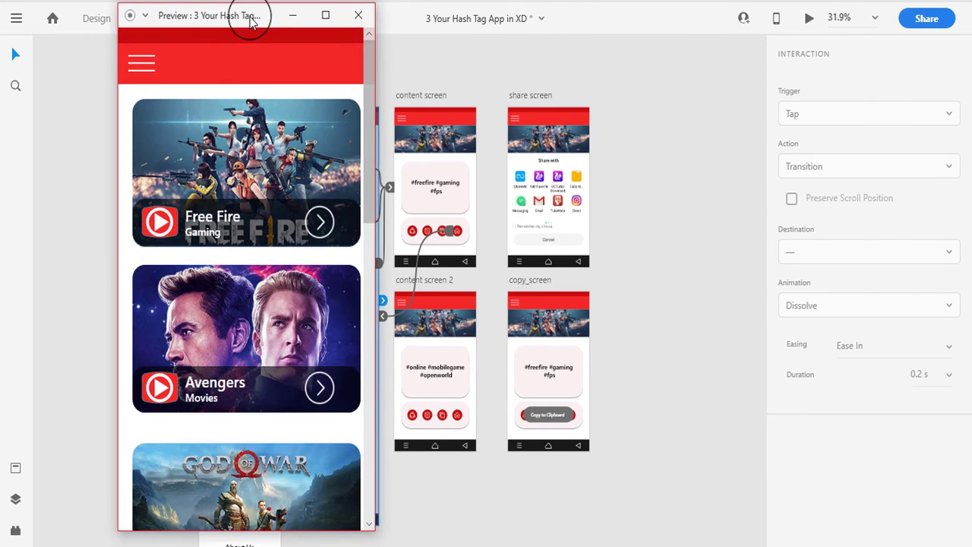
{"action": "left_click_drag", "start_coordinate": [251, 21], "coordinate": [446, 21]}
{"action": "scroll", "coordinate": [450, 355], "scroll_direction": "down", "scroll_amount": 5}
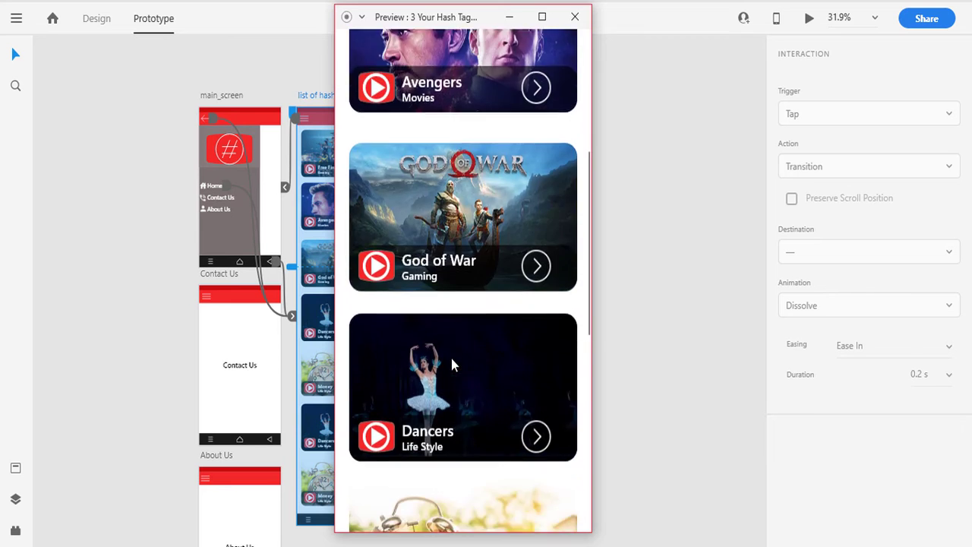
{"action": "scroll", "coordinate": [451, 364], "scroll_direction": "down", "scroll_amount": 6}
{"action": "scroll", "coordinate": [463, 387], "scroll_direction": "up", "scroll_amount": 3}
{"action": "scroll", "coordinate": [481, 418], "scroll_direction": "up", "scroll_amount": 7}
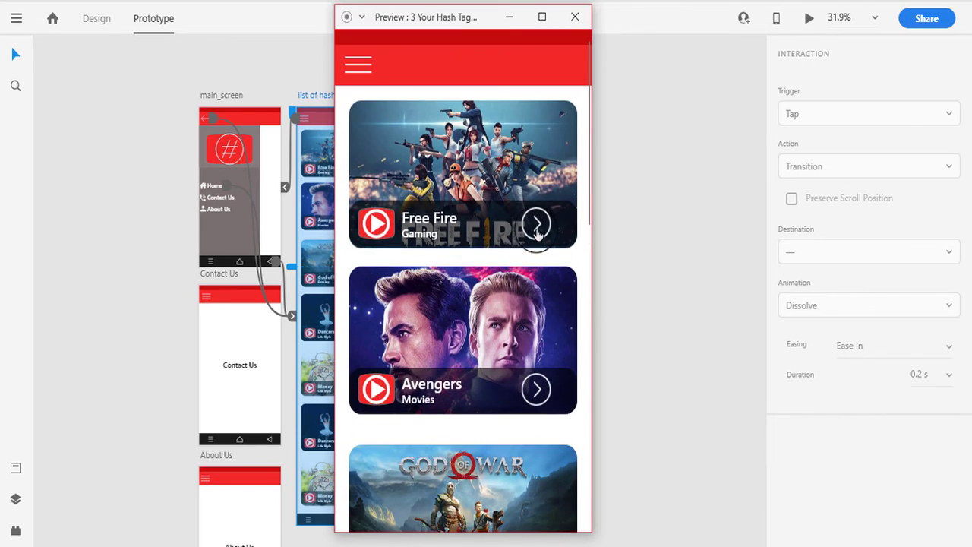
- Open the Free Fire hashtag screen, go back, reopen it, and test copying hashtags
{"action": "left_click", "coordinate": [537, 225]}
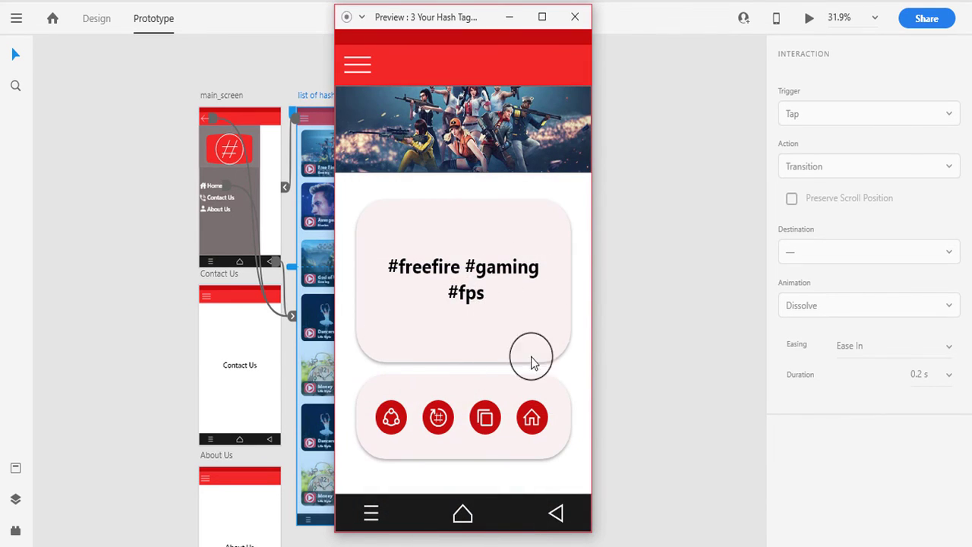
{"action": "left_click", "coordinate": [531, 417]}
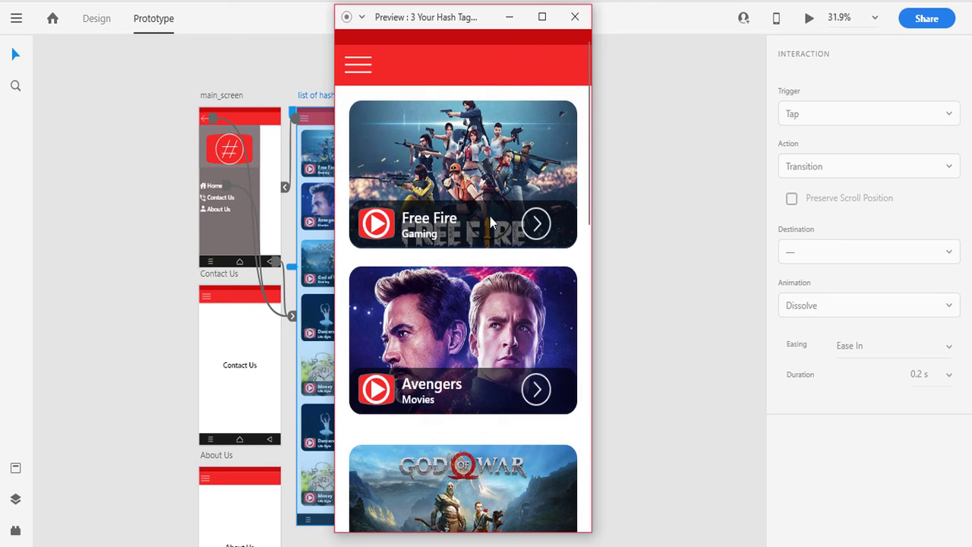
{"action": "left_click", "coordinate": [537, 225]}
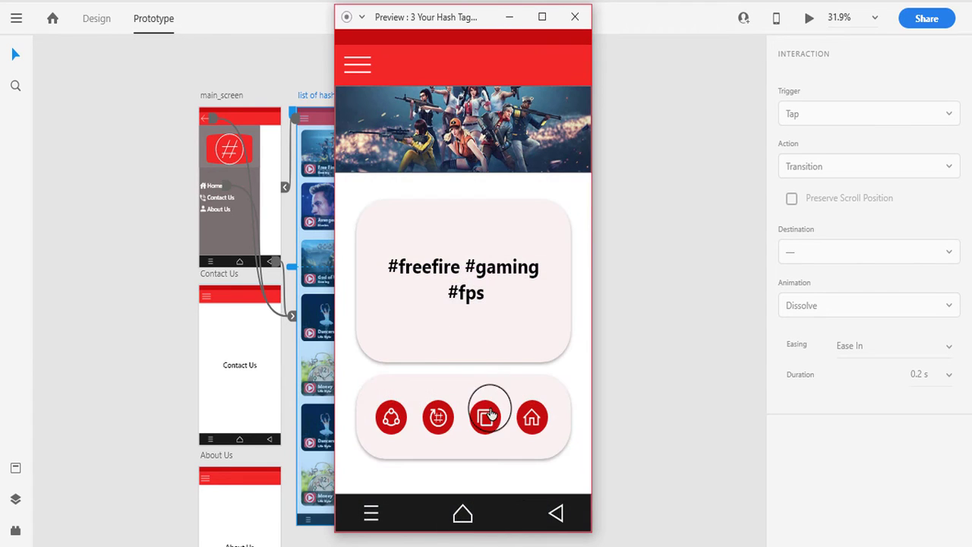
{"action": "left_click", "coordinate": [486, 413]}
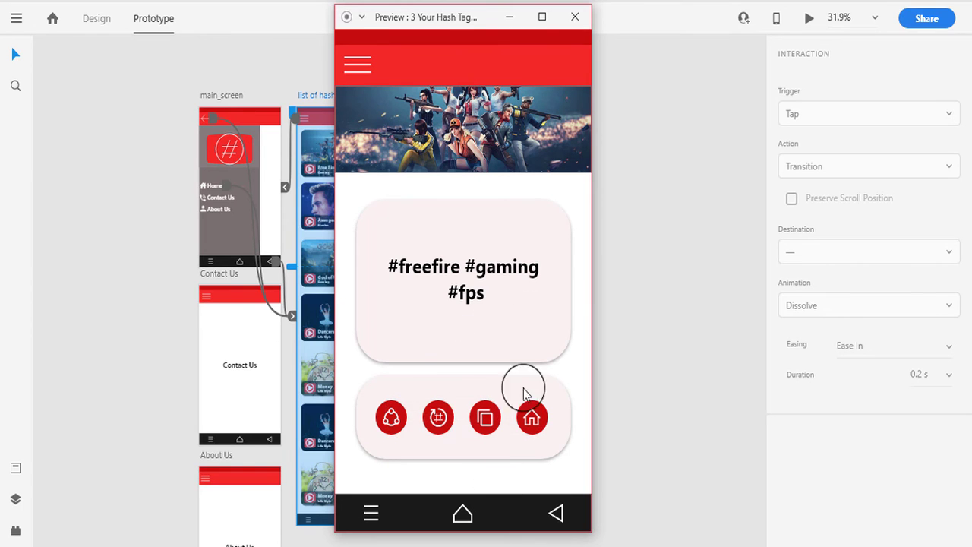
- Load another hashtag set, then open and cancel the share sheet and return to the list
{"action": "left_click", "coordinate": [437, 417]}
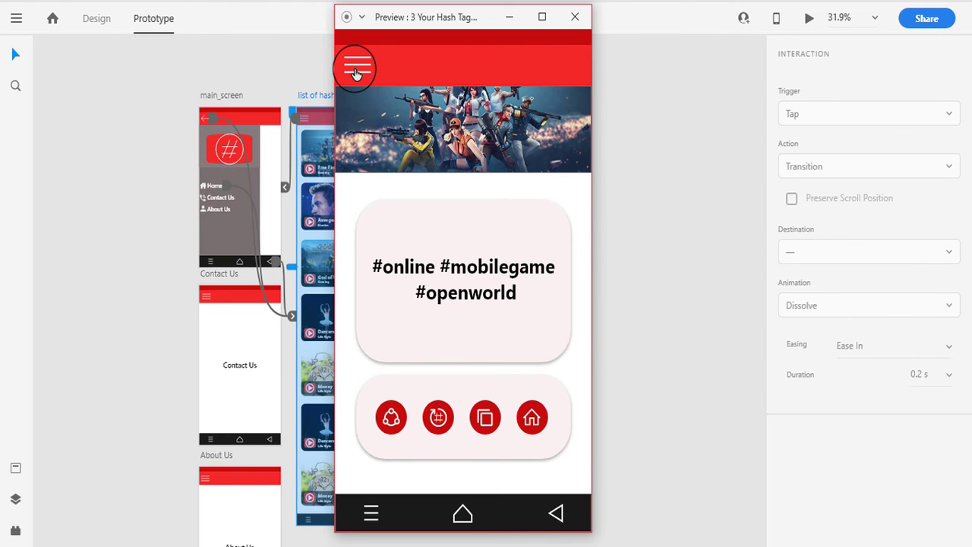
{"action": "left_click", "coordinate": [556, 513]}
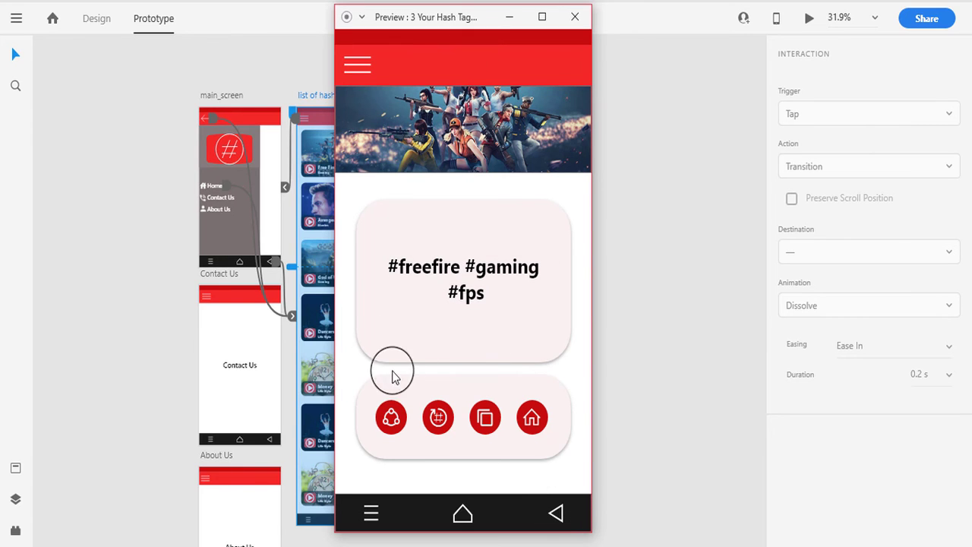
{"action": "left_click", "coordinate": [393, 419]}
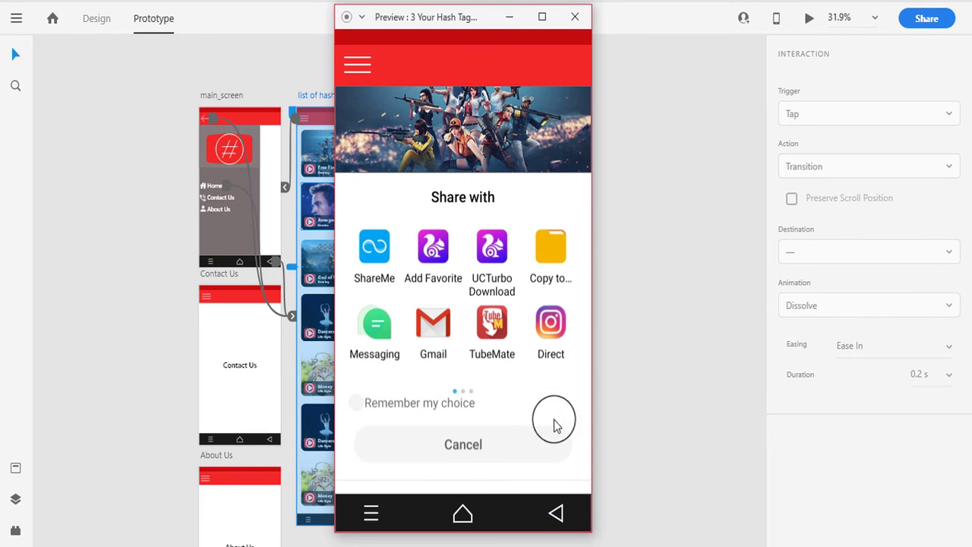
{"action": "left_click", "coordinate": [559, 516]}
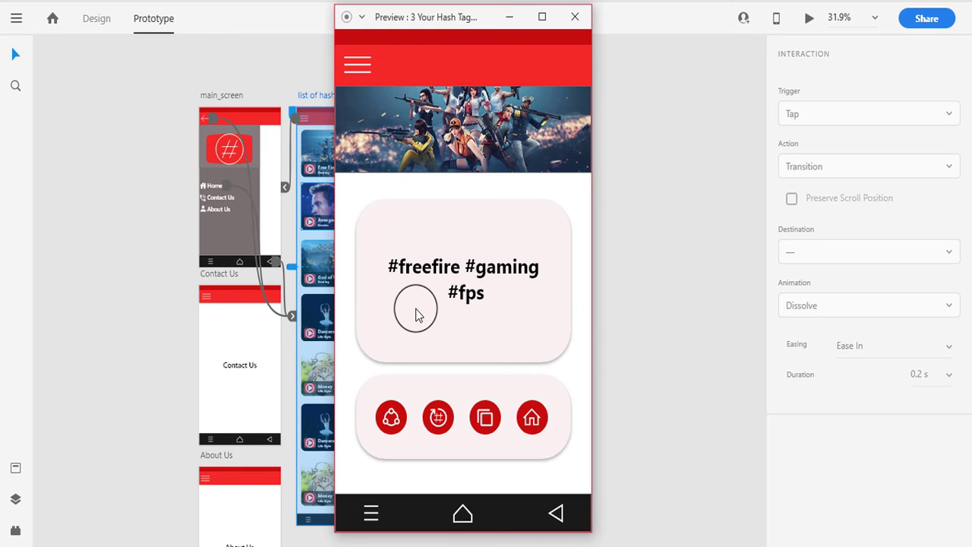
{"action": "left_click", "coordinate": [445, 288]}
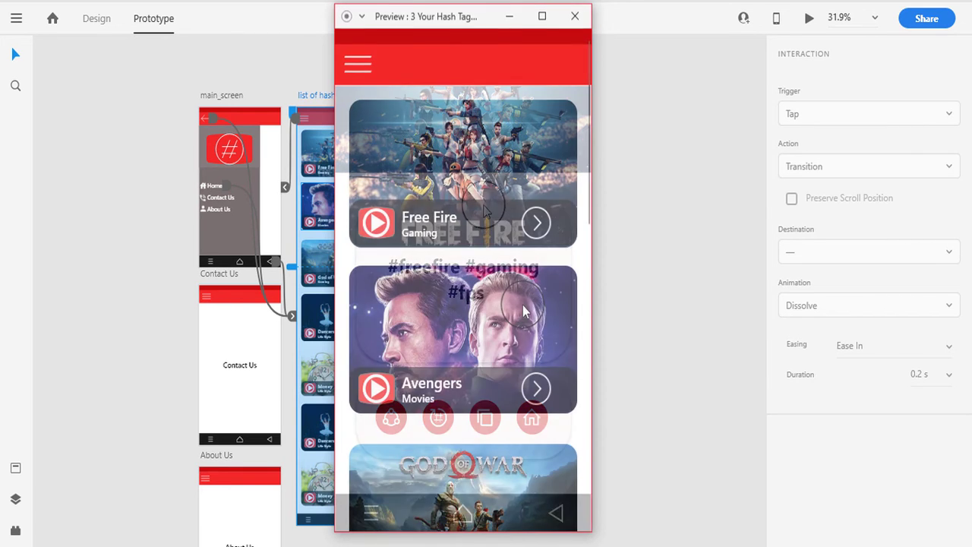
- Scroll the hash tag card list up and down in the preview
{"action": "scroll", "coordinate": [524, 274], "scroll_direction": "down", "scroll_amount": 5}
{"action": "scroll", "coordinate": [526, 281], "scroll_direction": "down", "scroll_amount": 4}
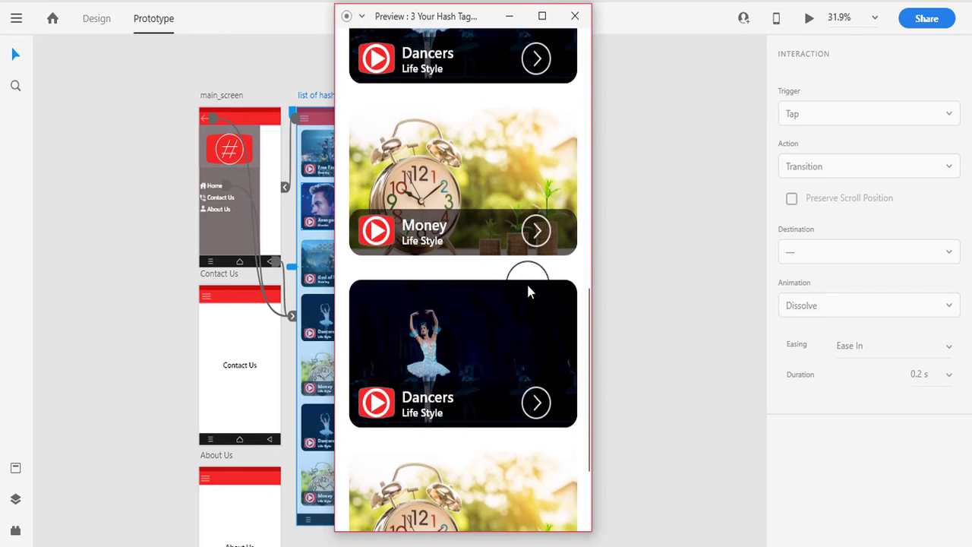
{"action": "scroll", "coordinate": [527, 282], "scroll_direction": "up", "scroll_amount": 5}
{"action": "scroll", "coordinate": [529, 289], "scroll_direction": "up", "scroll_amount": 3}
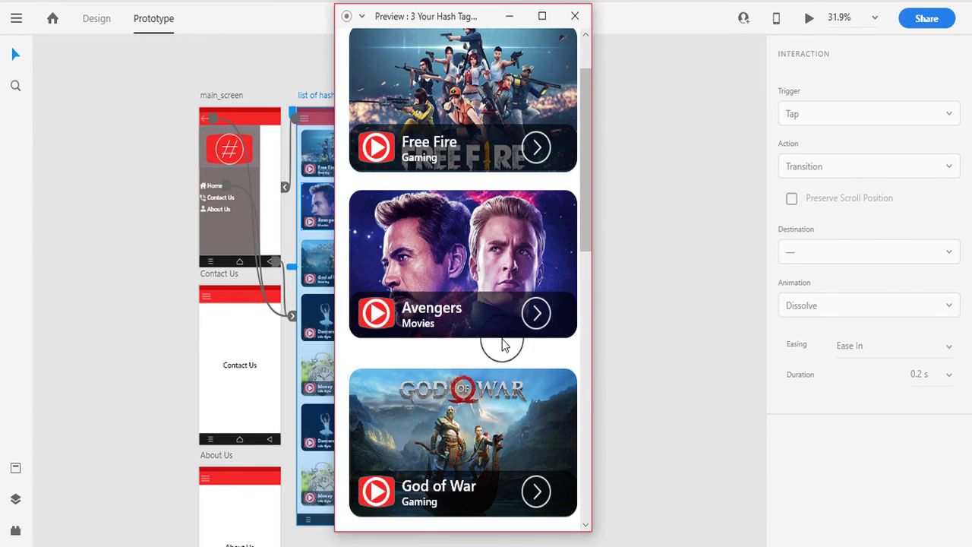
{"action": "scroll", "coordinate": [530, 332], "scroll_direction": "down", "scroll_amount": 4}
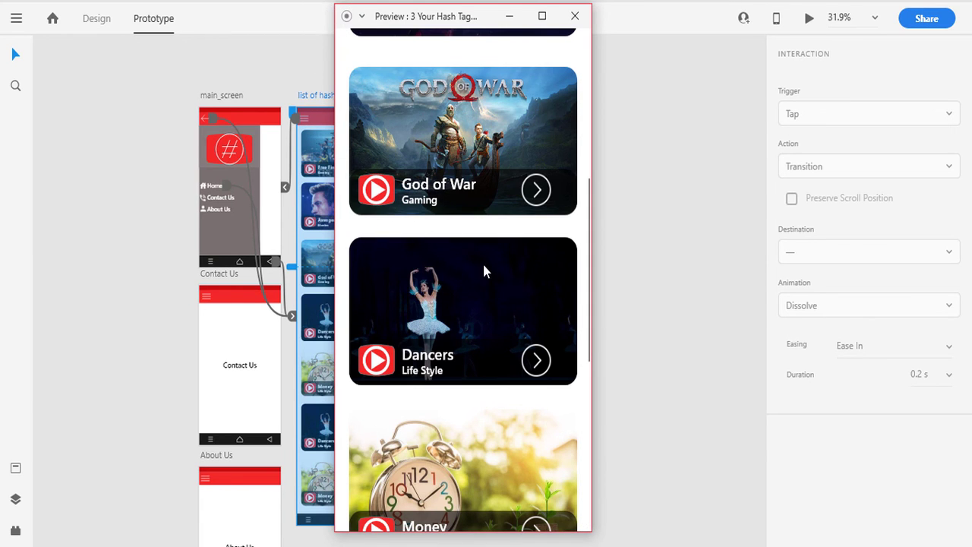
{"action": "scroll", "coordinate": [484, 271], "scroll_direction": "up", "scroll_amount": 2}
{"action": "scroll", "coordinate": [486, 323], "scroll_direction": "up", "scroll_amount": 1}
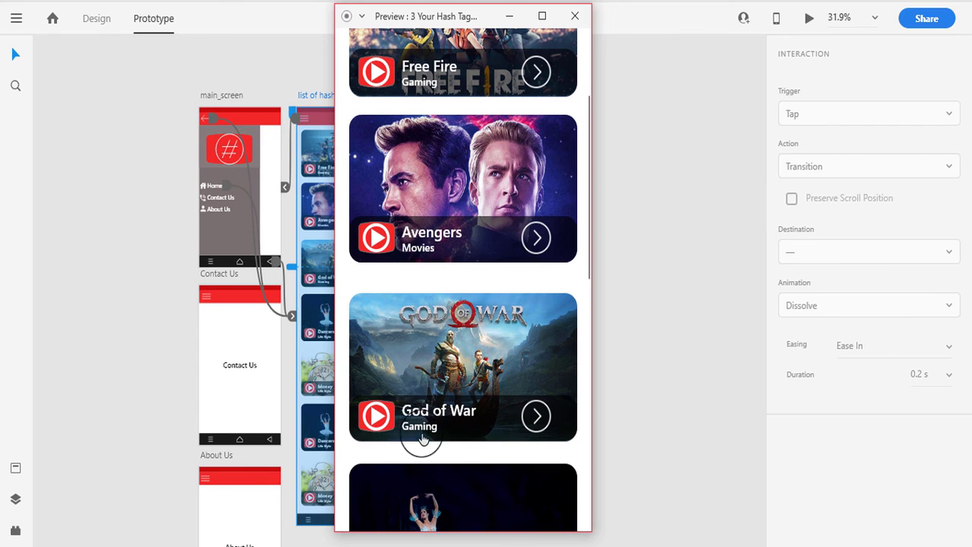
{"action": "scroll", "coordinate": [433, 380], "scroll_direction": "up", "scroll_amount": 2}
{"action": "scroll", "coordinate": [445, 271], "scroll_direction": "down", "scroll_amount": 5}
{"action": "scroll", "coordinate": [477, 317], "scroll_direction": "down", "scroll_amount": 1}
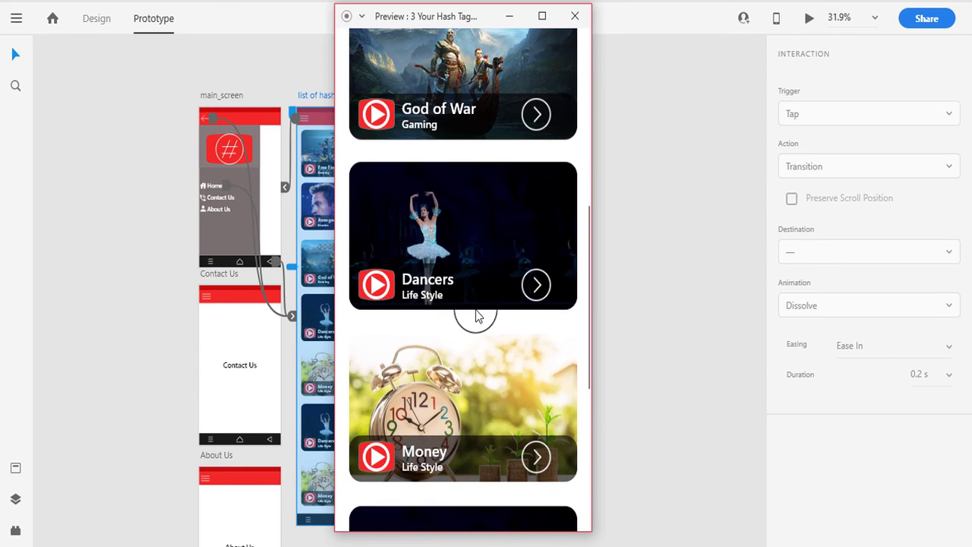
{"action": "scroll", "coordinate": [416, 337], "scroll_direction": "down", "scroll_amount": 3}
{"action": "left_click", "coordinate": [609, 300]}
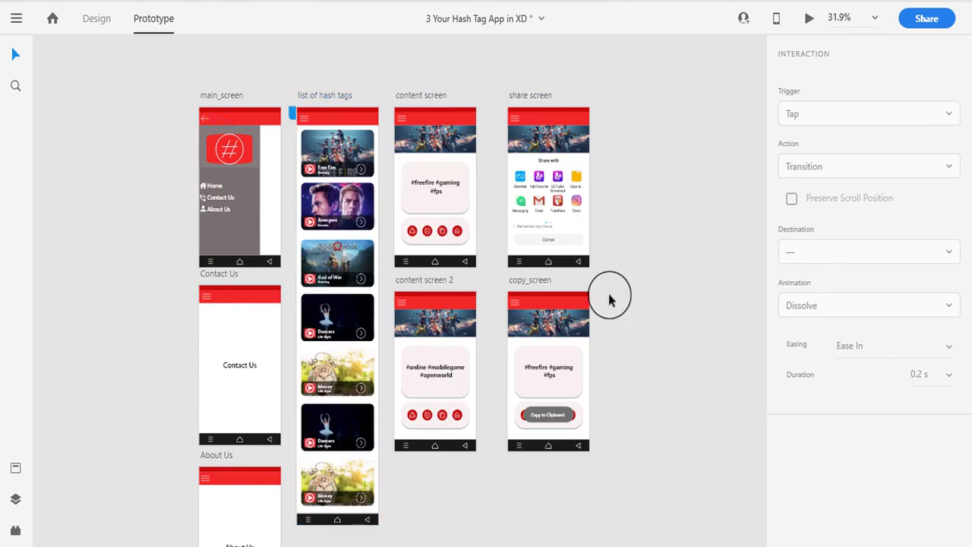
{"action": "left_click", "coordinate": [371, 385]}
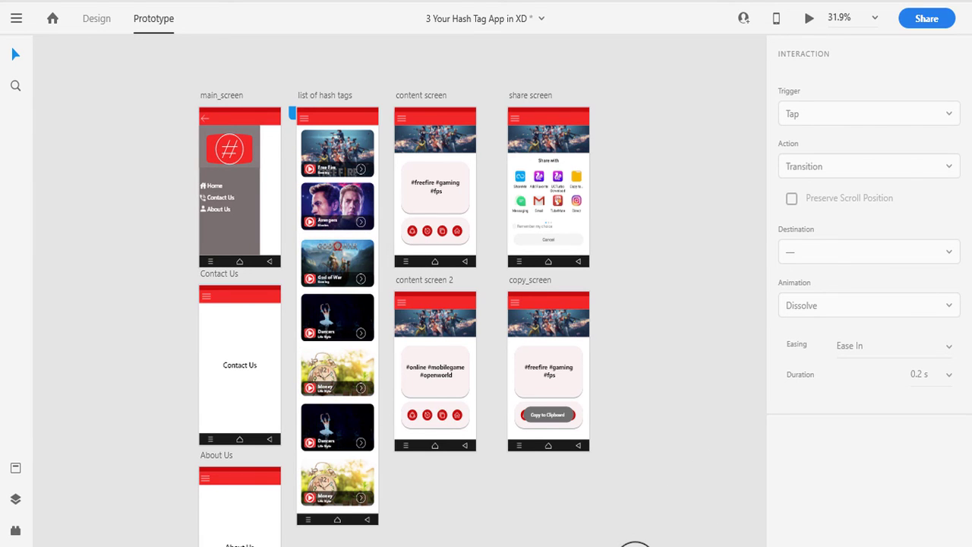
{"action": "left_click", "coordinate": [706, 478]}
{"action": "scroll", "coordinate": [463, 114], "scroll_direction": "up", "scroll_amount": 5}
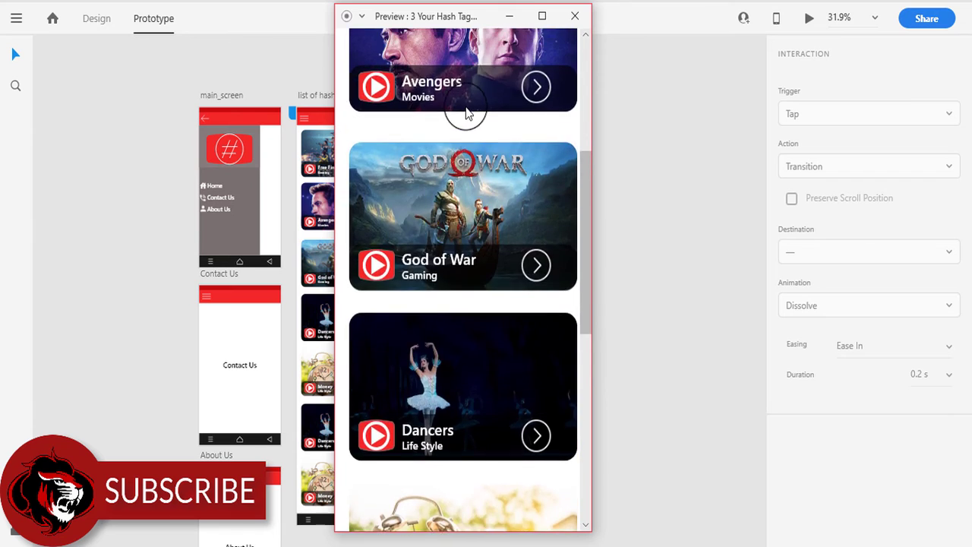
{"action": "scroll", "coordinate": [467, 112], "scroll_direction": "up", "scroll_amount": 4}
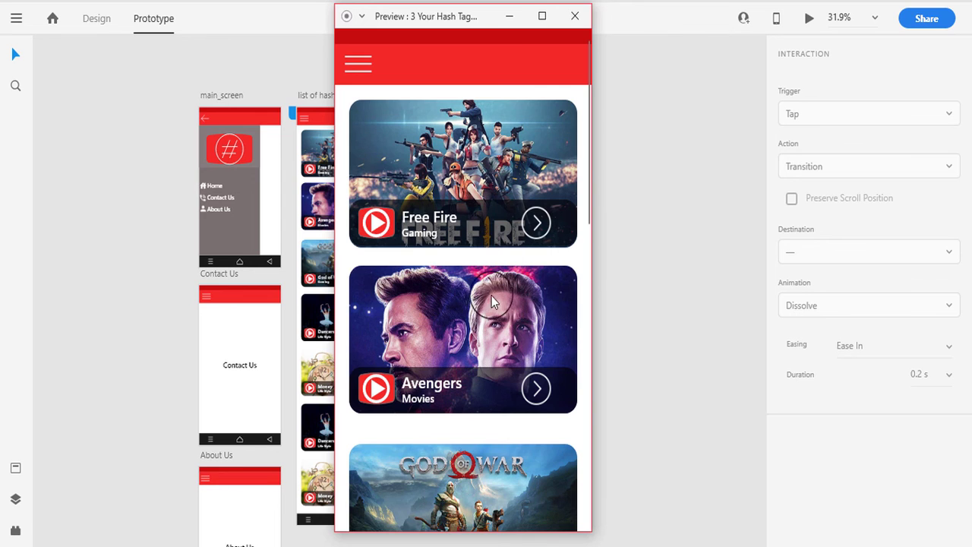
{"action": "scroll", "coordinate": [491, 295], "scroll_direction": "down", "scroll_amount": 3}
{"action": "scroll", "coordinate": [502, 293], "scroll_direction": "up", "scroll_amount": 2}
{"action": "scroll", "coordinate": [510, 290], "scroll_direction": "up", "scroll_amount": 1}
{"action": "left_click_drag", "start_coordinate": [446, 20], "coordinate": [445, 19]}
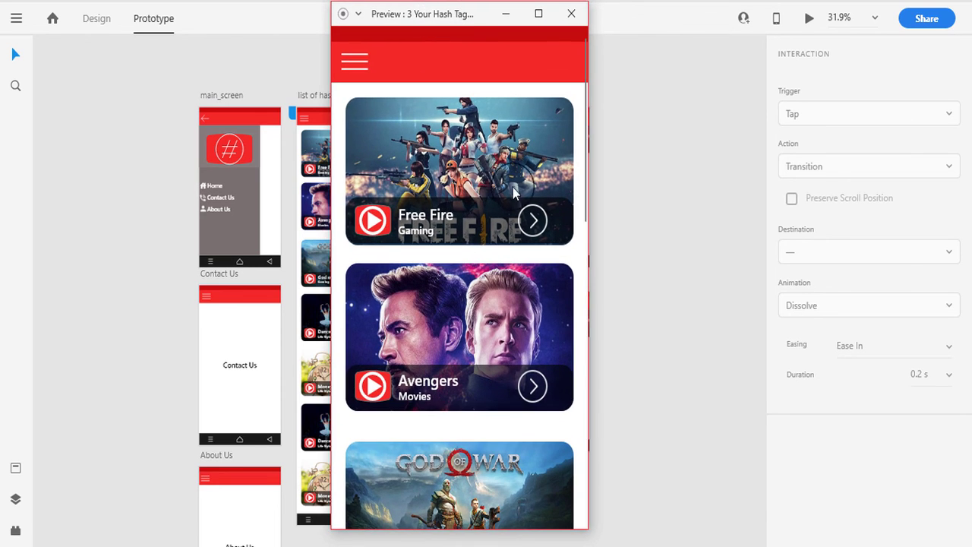
{"action": "scroll", "coordinate": [490, 228], "scroll_direction": "down", "scroll_amount": 5}
{"action": "scroll", "coordinate": [497, 299], "scroll_direction": "down", "scroll_amount": 5}
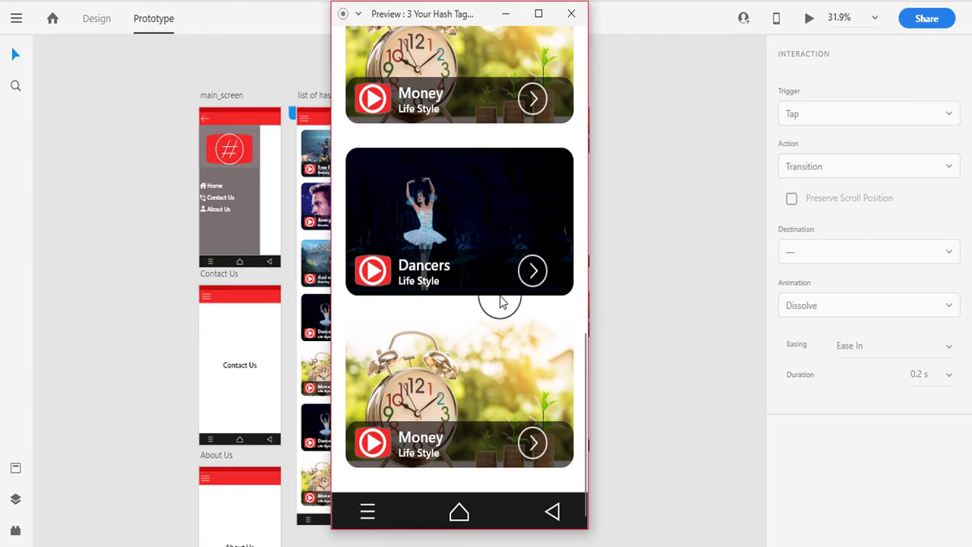
{"action": "scroll", "coordinate": [474, 316], "scroll_direction": "up", "scroll_amount": 5}
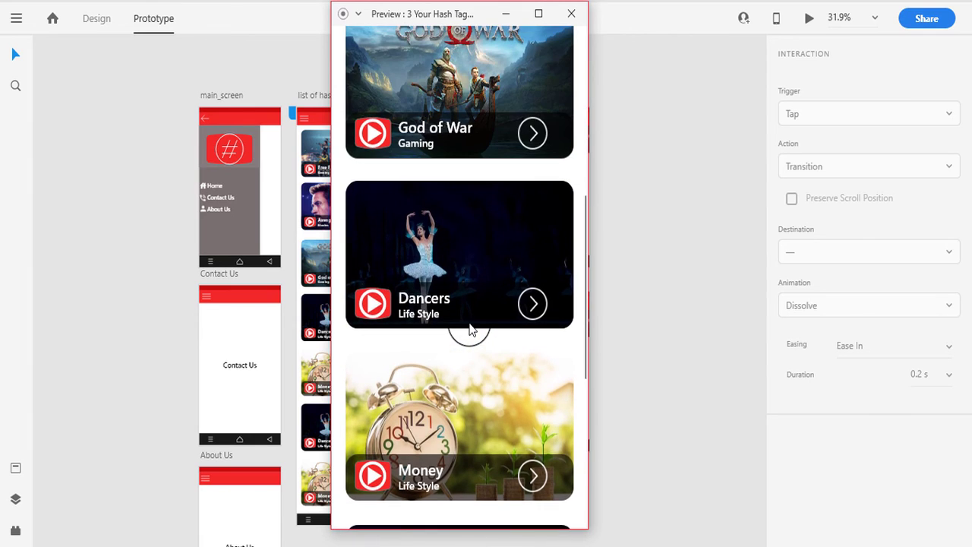
{"action": "scroll", "coordinate": [469, 328], "scroll_direction": "up", "scroll_amount": 3}
{"action": "scroll", "coordinate": [469, 328], "scroll_direction": "up", "scroll_amount": 1}
{"action": "scroll", "coordinate": [469, 328], "scroll_direction": "up", "scroll_amount": 2}
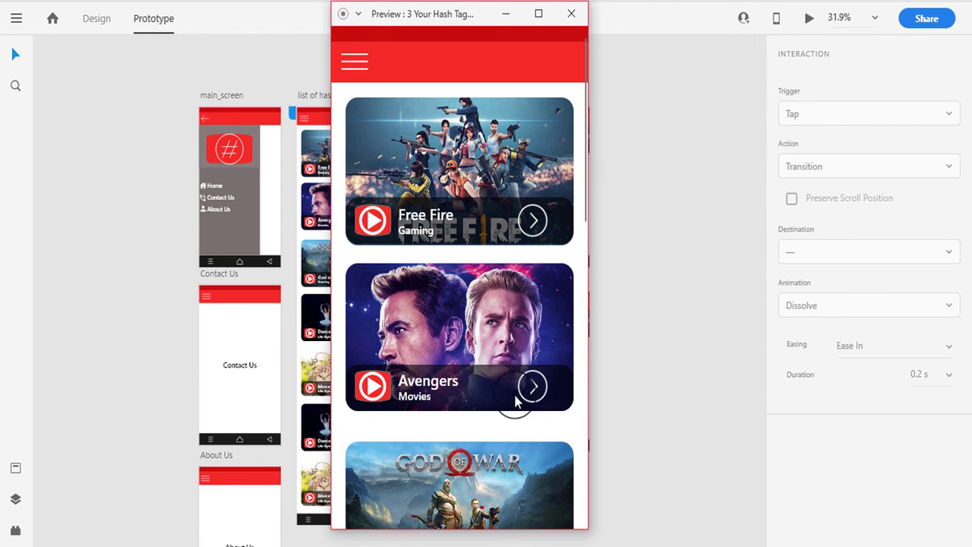
{"action": "scroll", "coordinate": [524, 357], "scroll_direction": "down", "scroll_amount": 5}
{"action": "scroll", "coordinate": [514, 365], "scroll_direction": "down", "scroll_amount": 4}
{"action": "scroll", "coordinate": [516, 400], "scroll_direction": "up", "scroll_amount": 6}
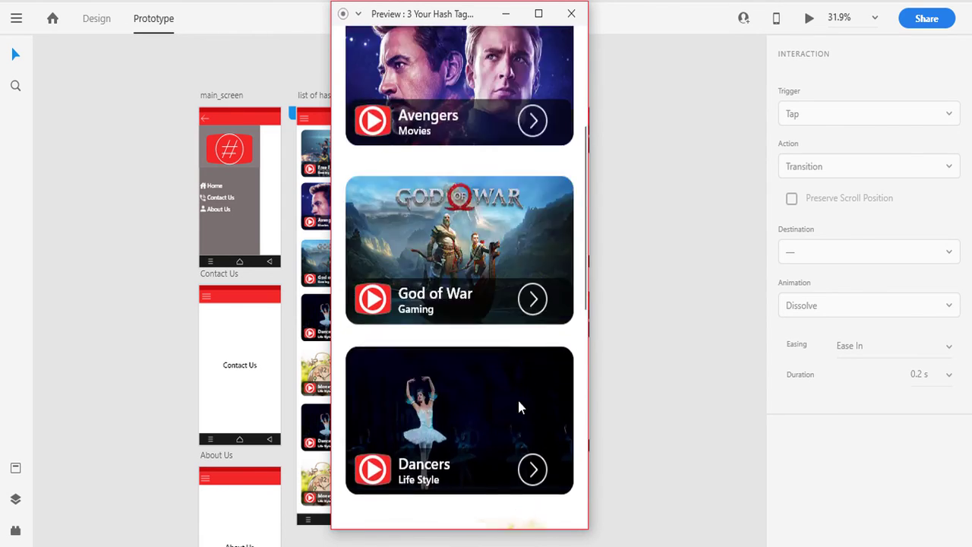
{"action": "scroll", "coordinate": [543, 350], "scroll_direction": "up", "scroll_amount": 3}
{"action": "mouse_move", "coordinate": [586, 228]}
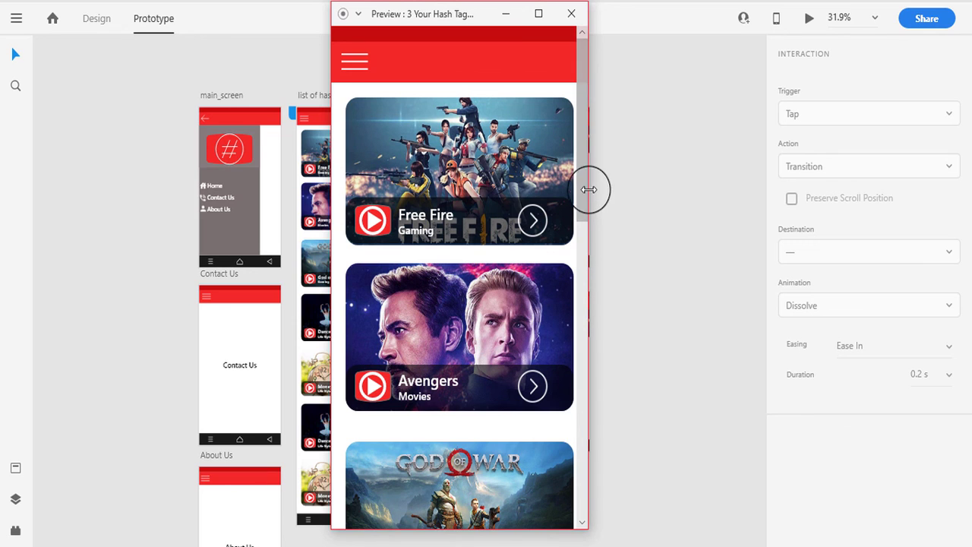
{"action": "scroll", "coordinate": [582, 226], "scroll_direction": "down", "scroll_amount": 1}
{"action": "scroll", "coordinate": [483, 227], "scroll_direction": "up", "scroll_amount": 1}
{"action": "scroll", "coordinate": [536, 334], "scroll_direction": "down", "scroll_amount": 4}
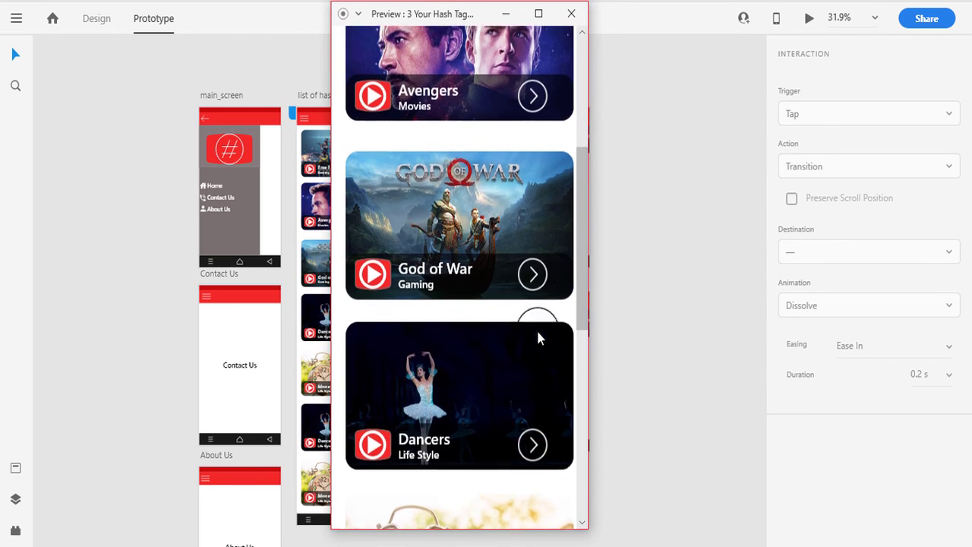
{"action": "scroll", "coordinate": [520, 311], "scroll_direction": "up", "scroll_amount": 4}
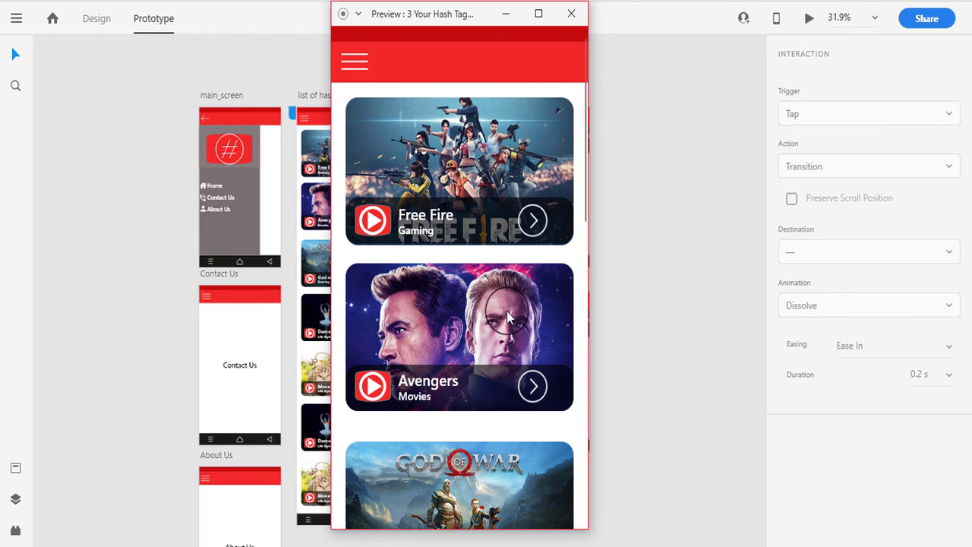
{"action": "scroll", "coordinate": [540, 296], "scroll_direction": "down", "scroll_amount": 4}
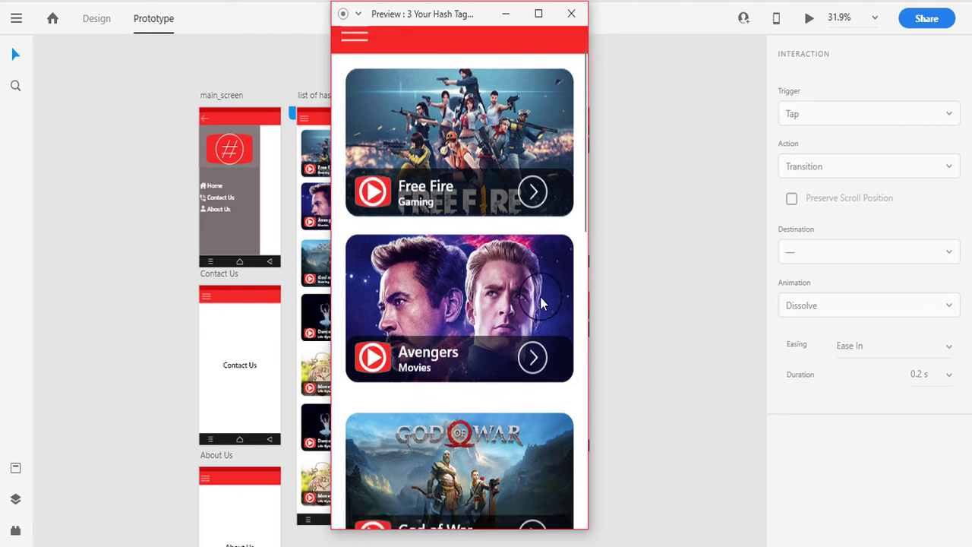
{"action": "scroll", "coordinate": [546, 316], "scroll_direction": "up", "scroll_amount": 5}
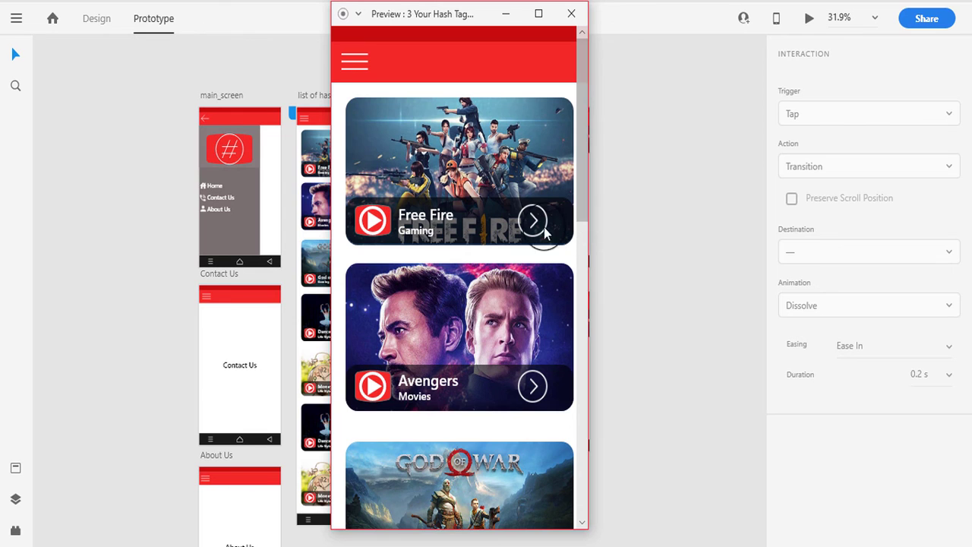
{"action": "scroll", "coordinate": [493, 220], "scroll_direction": "down", "scroll_amount": 4}
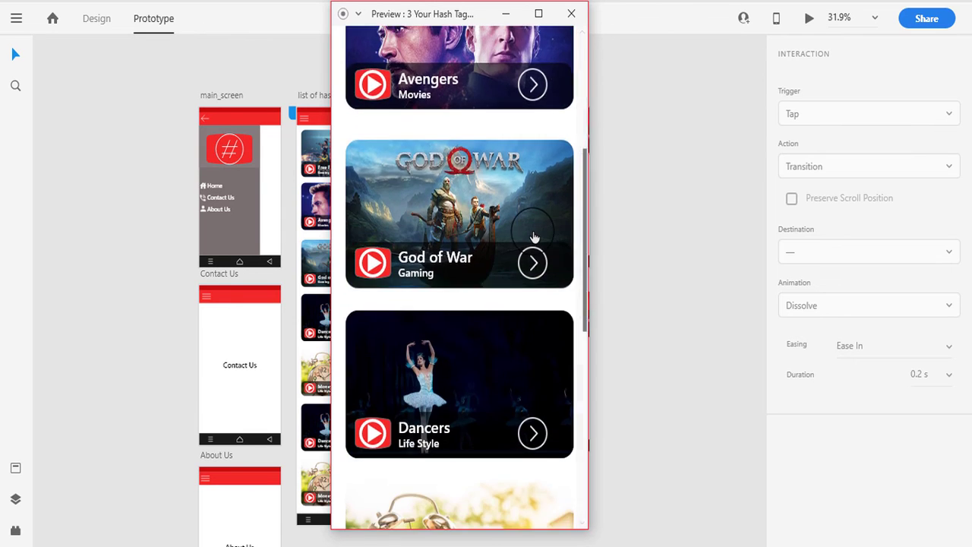
{"action": "scroll", "coordinate": [451, 251], "scroll_direction": "down", "scroll_amount": 3}
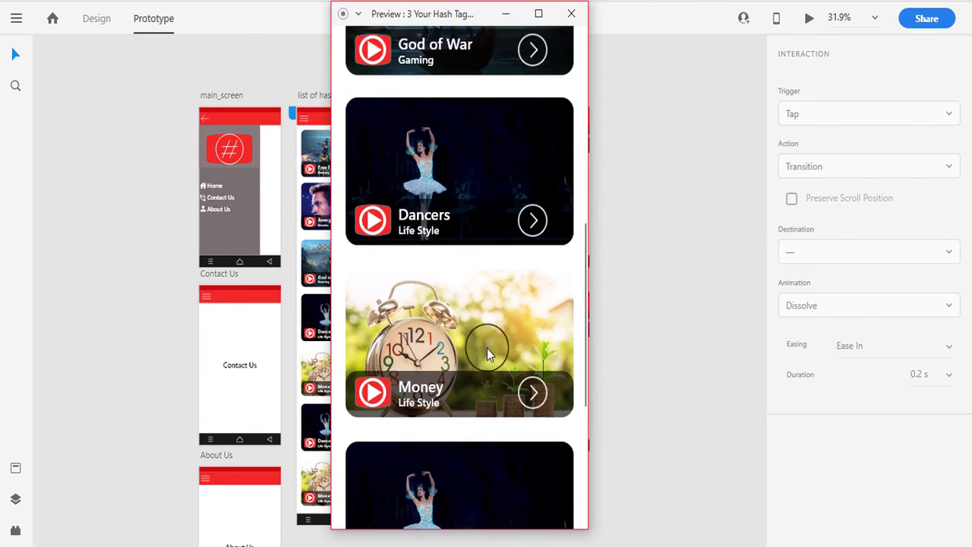
{"action": "scroll", "coordinate": [486, 348], "scroll_direction": "up", "scroll_amount": 4}
{"action": "scroll", "coordinate": [500, 321], "scroll_direction": "up", "scroll_amount": 3}
{"action": "scroll", "coordinate": [515, 300], "scroll_direction": "down", "scroll_amount": 2}
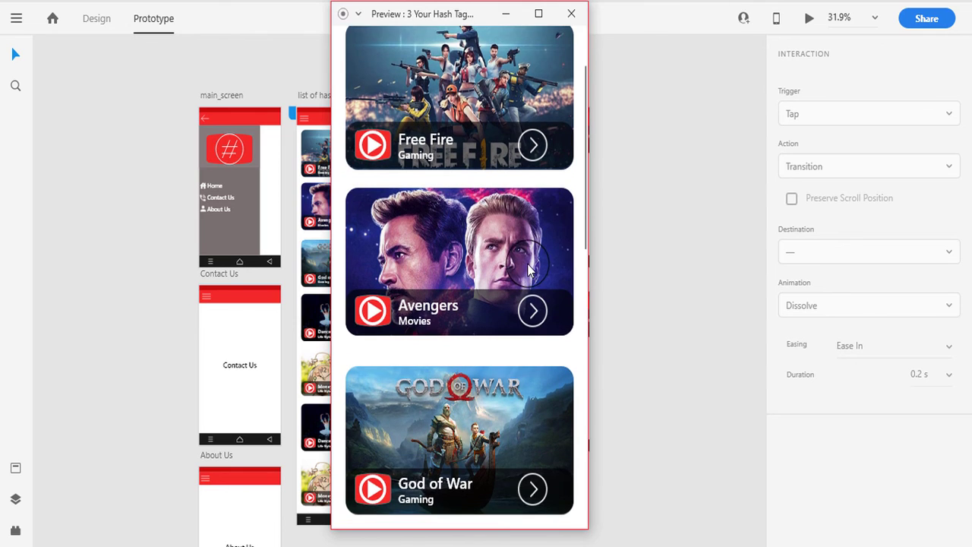
{"action": "scroll", "coordinate": [526, 265], "scroll_direction": "down", "scroll_amount": 4}
{"action": "scroll", "coordinate": [512, 303], "scroll_direction": "down", "scroll_amount": 1}
{"action": "scroll", "coordinate": [534, 403], "scroll_direction": "up", "scroll_amount": 5}
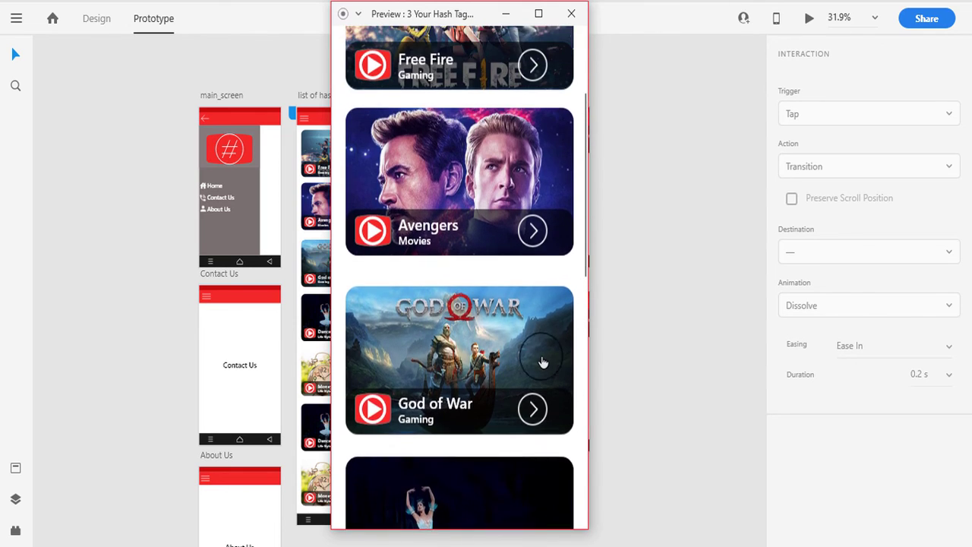
{"action": "scroll", "coordinate": [534, 403], "scroll_direction": "up", "scroll_amount": 5}
{"action": "left_click", "coordinate": [507, 16]}
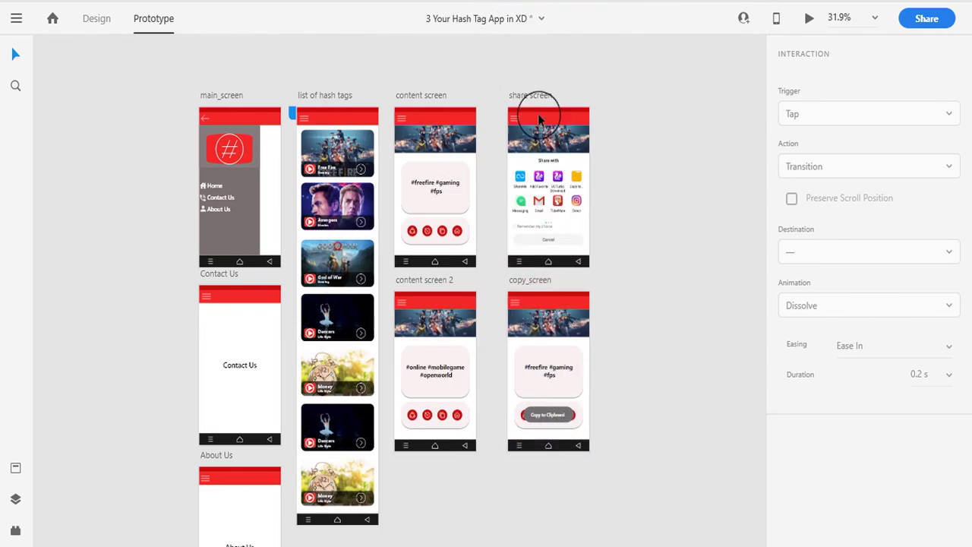